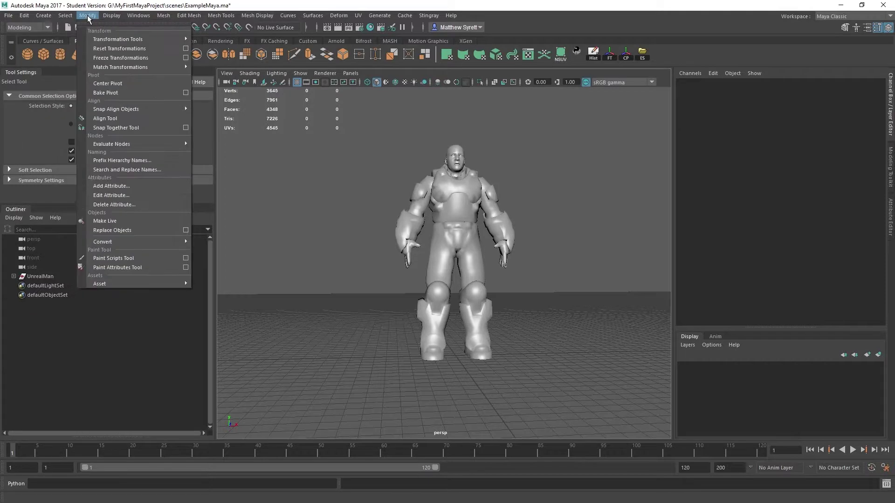
Measure the character's height in the front view with the Distance Tool, from foot level to head level beside the body.
{"action": "mouse_move", "coordinate": [40, 16]}
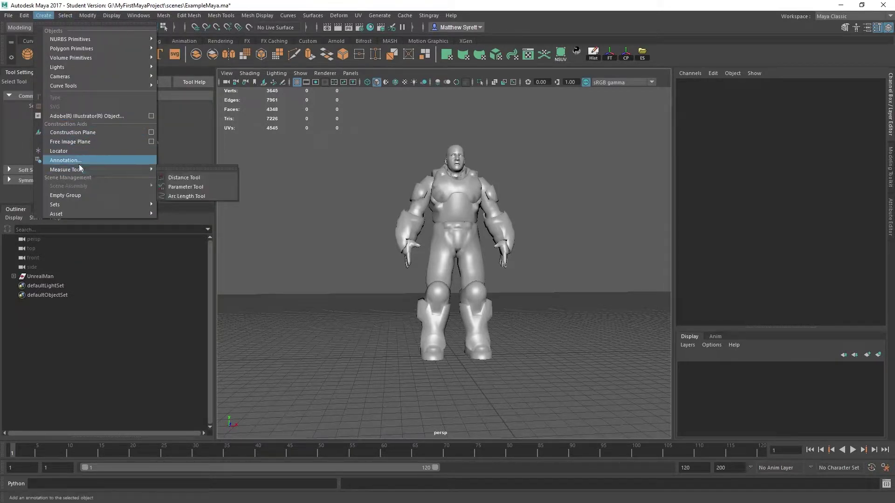
{"action": "left_click", "coordinate": [182, 178]}
{"action": "key", "text": "space"}
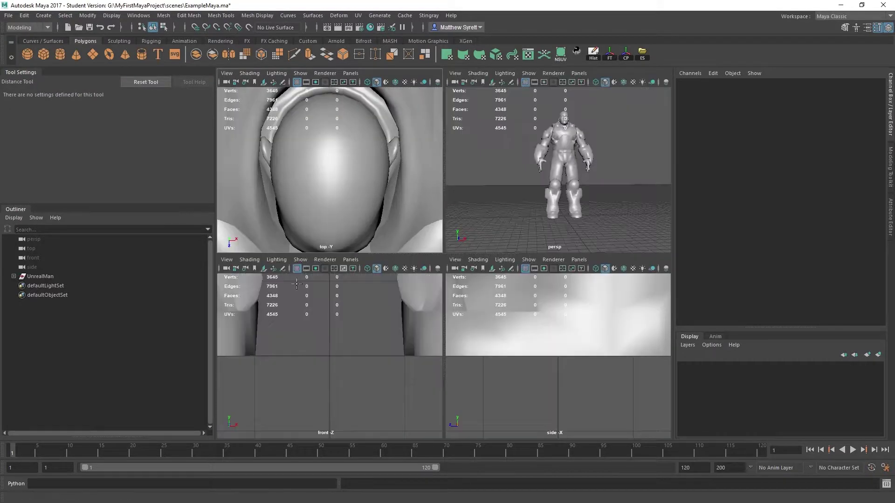
{"action": "key", "text": "space"}
{"action": "scroll", "coordinate": [471, 280], "scroll_direction": "down", "scroll_amount": 12}
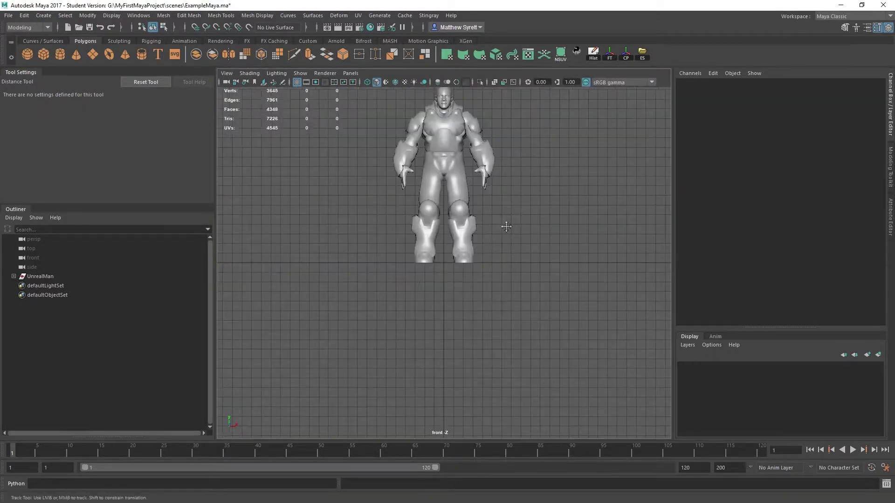
{"action": "middle_click_drag", "start_coordinate": [506, 224], "coordinate": [482, 267], "text": "alt"}
{"action": "left_click", "coordinate": [487, 306]}
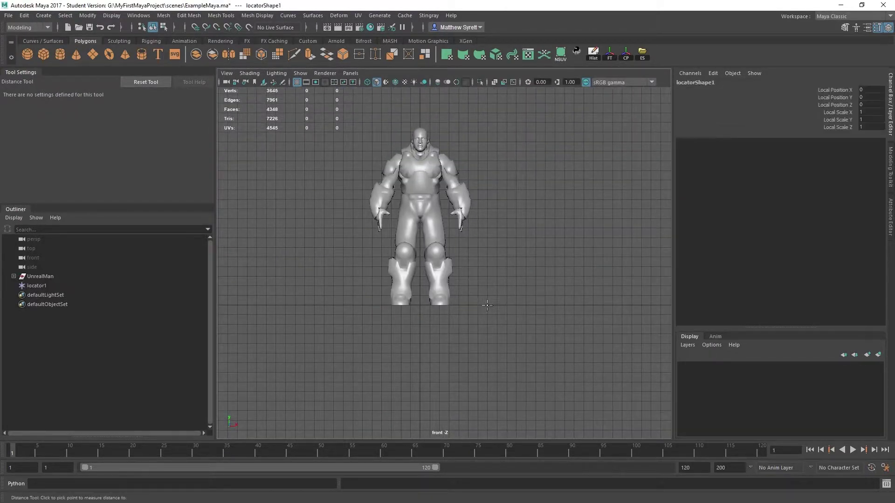
{"action": "left_click", "coordinate": [478, 126]}
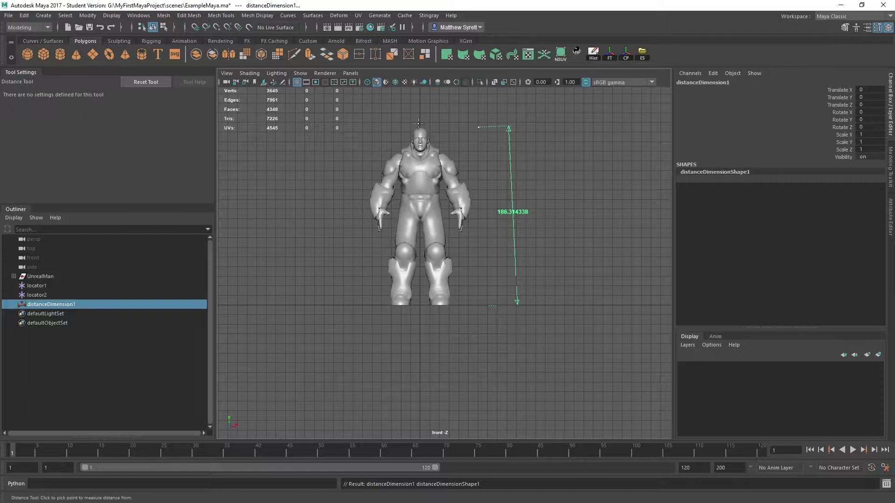
Move the upper measuring locator along X to about 70.55 so the distance line stands vertical.
{"action": "scroll", "coordinate": [458, 123], "scroll_direction": "up", "scroll_amount": 4}
{"action": "middle_click_drag", "start_coordinate": [463, 115], "coordinate": [462, 229], "text": "alt"}
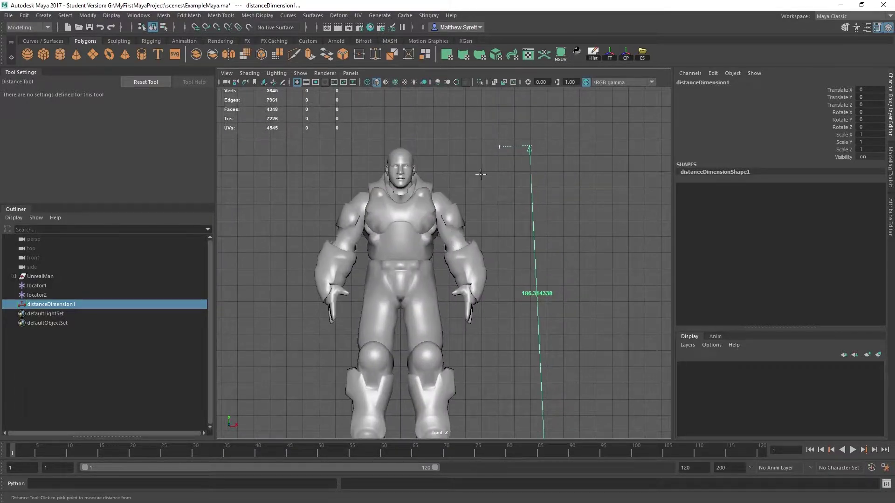
{"action": "left_click", "coordinate": [41, 296]}
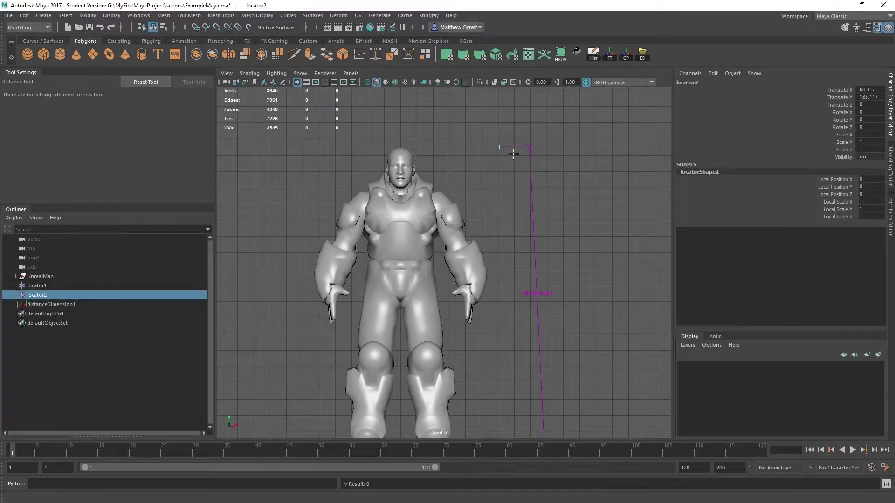
{"action": "key", "text": "w"}
{"action": "left_click_drag", "start_coordinate": [549, 147], "coordinate": [566, 148]}
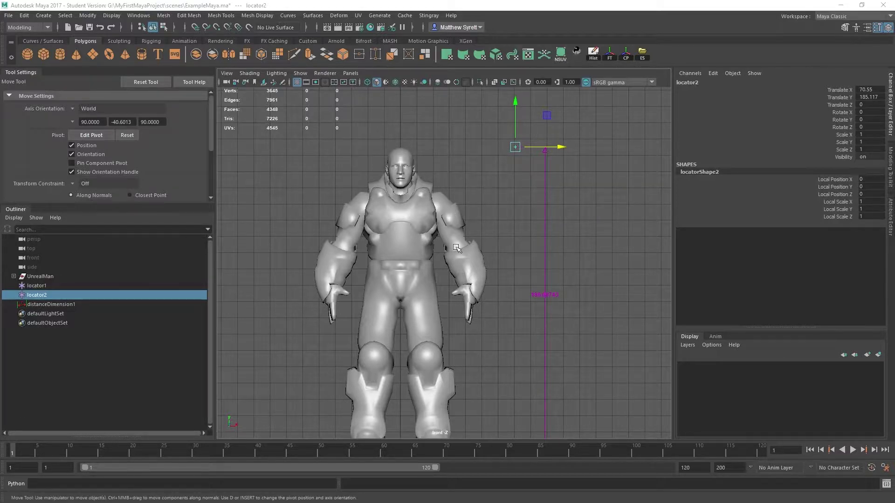
Delete both locators and the distance dimension from the scene.
{"action": "middle_click_drag", "start_coordinate": [463, 238], "coordinate": [473, 199], "text": "alt"}
{"action": "middle_click_drag", "start_coordinate": [453, 151], "coordinate": [450, 187], "text": "alt"}
{"action": "scroll", "coordinate": [450, 188], "scroll_direction": "down", "scroll_amount": 2}
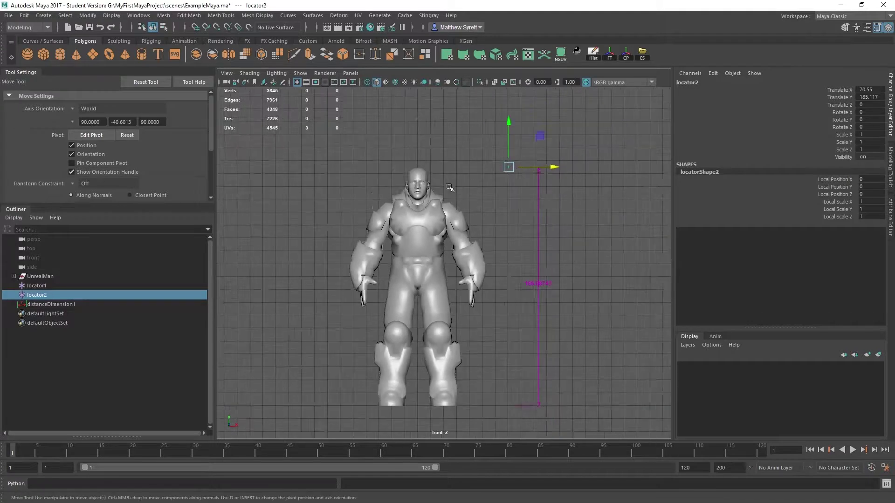
{"action": "left_click", "coordinate": [424, 208]}
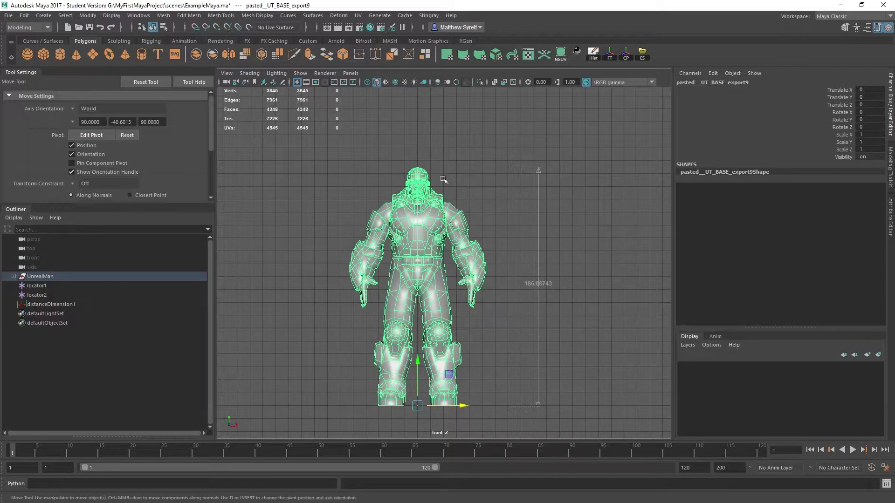
{"action": "left_click", "coordinate": [37, 286]}
{"action": "left_click", "coordinate": [43, 304], "text": "shift"}
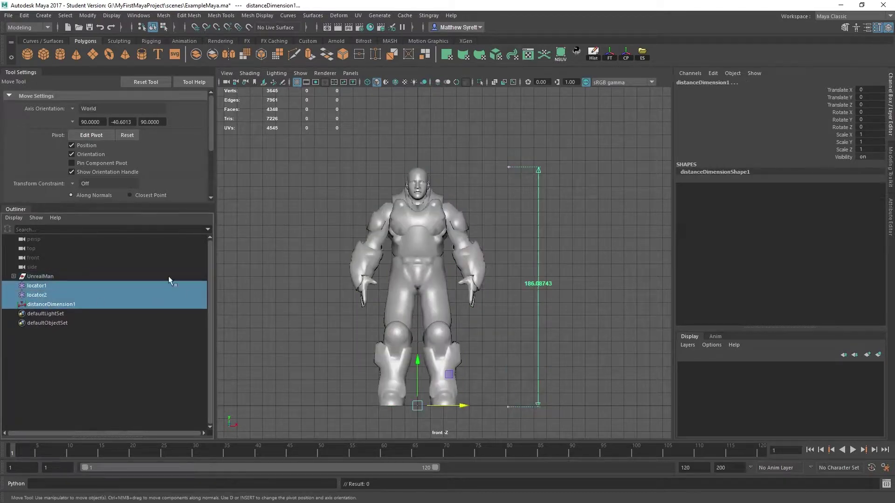
{"action": "key", "text": "Delete"}
Return to the perspective view and import UE4Scale.fbx into the scene.
{"action": "key", "text": "space"}
{"action": "key", "text": "space"}
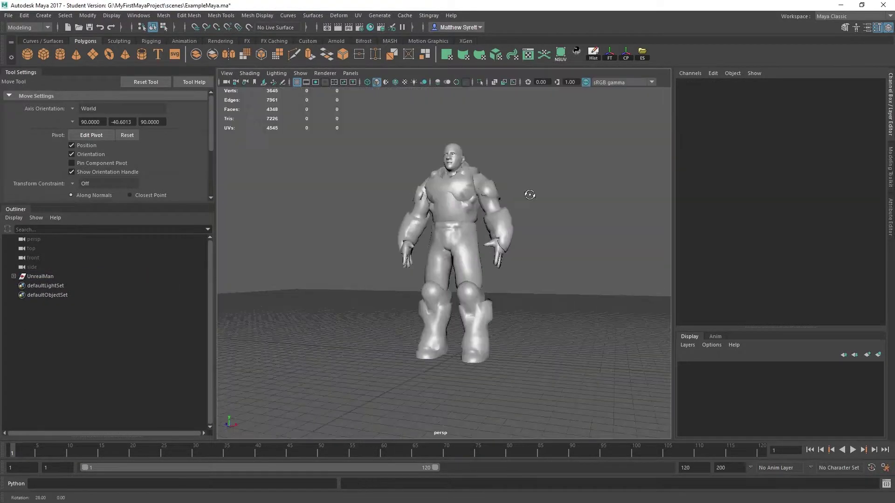
{"action": "left_click_drag", "start_coordinate": [529, 194], "coordinate": [440, 207], "text": "alt"}
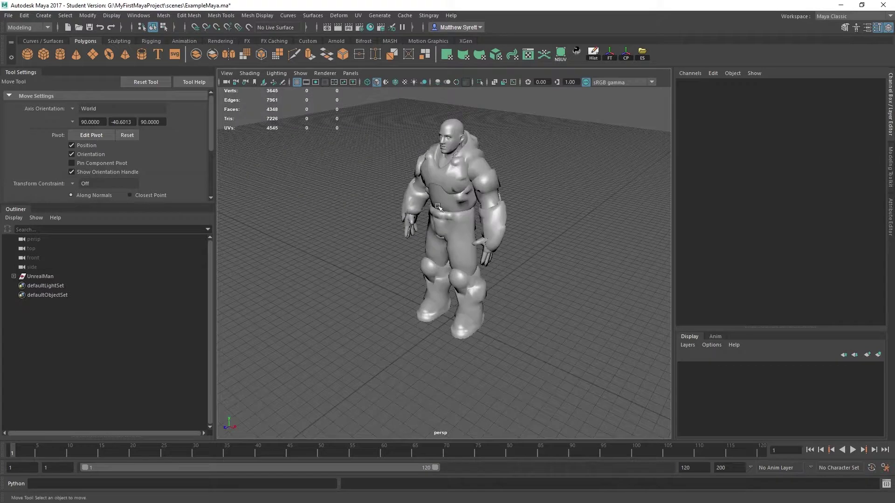
{"action": "left_click", "coordinate": [11, 17]}
{"action": "left_click", "coordinate": [27, 119]}
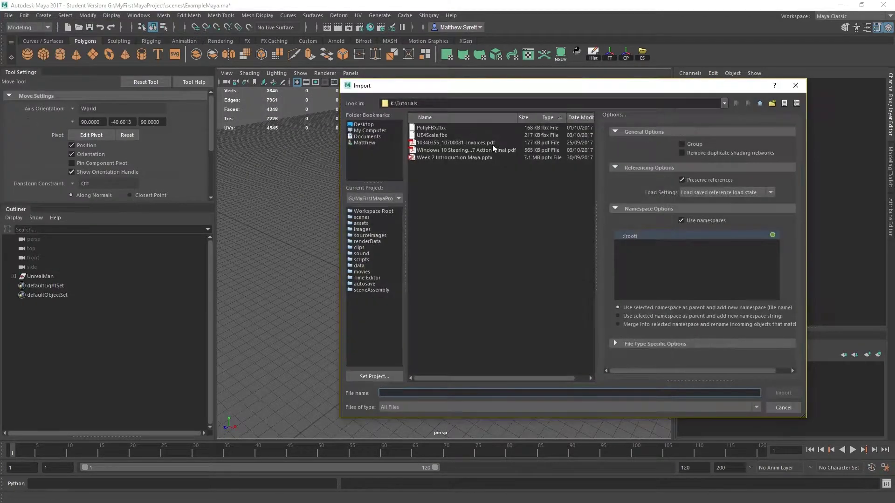
{"action": "double_click", "coordinate": [432, 135]}
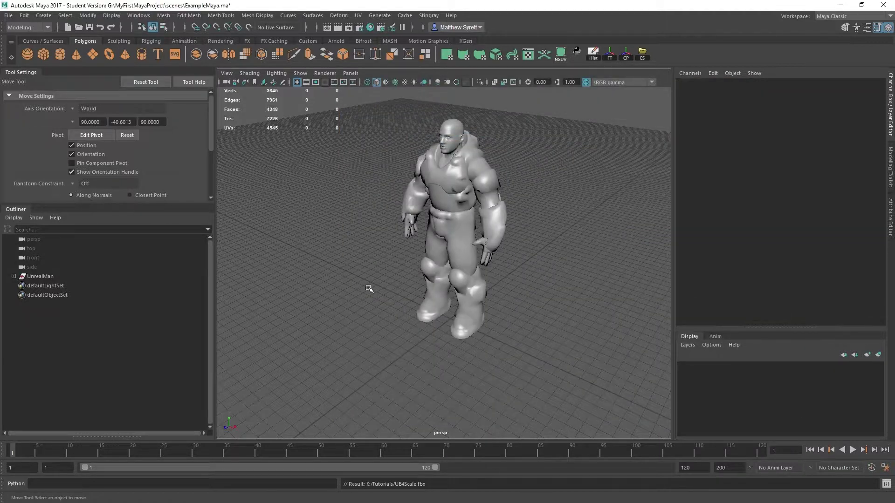
Delete the existing UnrealMan character and import UE4Scale.fbx again to replace it.
{"action": "left_click", "coordinate": [56, 278]}
{"action": "key", "text": "Delete"}
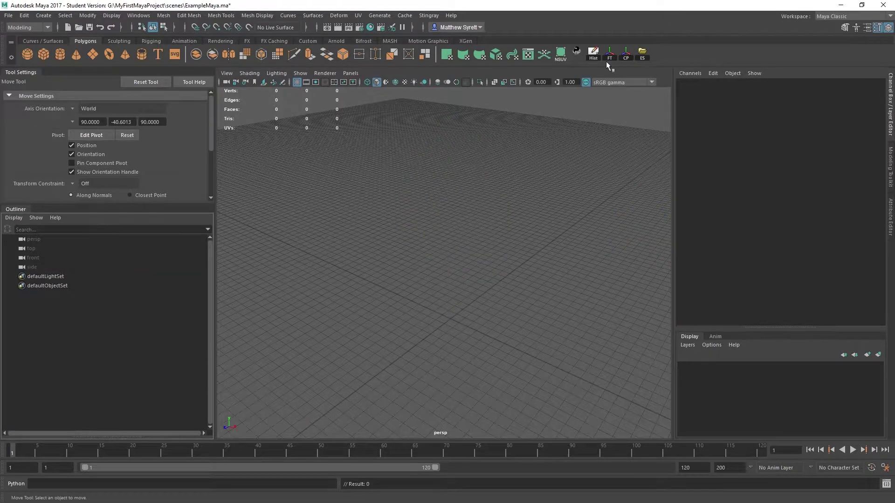
{"action": "left_click", "coordinate": [8, 15]}
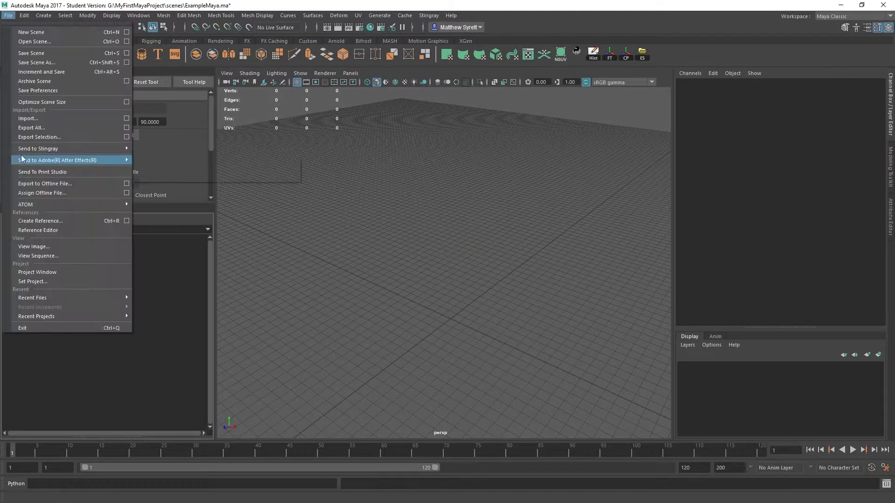
{"action": "left_click", "coordinate": [35, 117]}
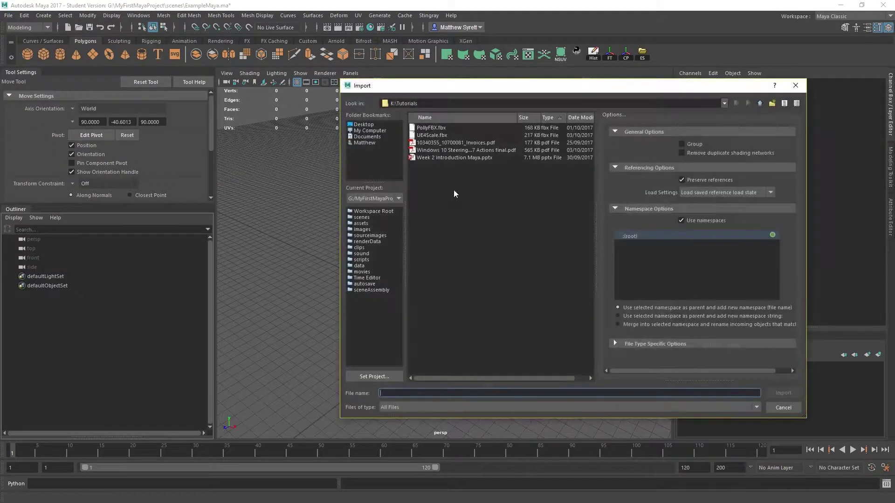
{"action": "double_click", "coordinate": [429, 134]}
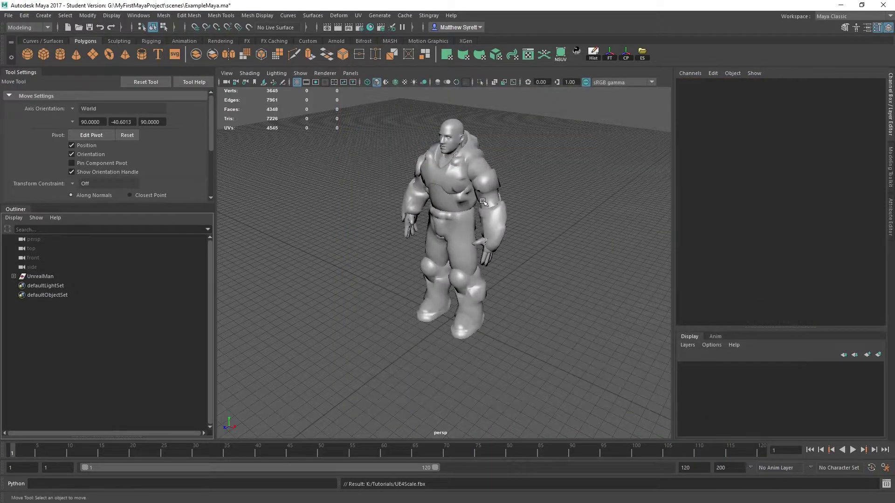
Expand the UnrealMan group and compare the pivot and transform values of the group with those of its child mesh.
{"action": "left_click_drag", "start_coordinate": [483, 202], "coordinate": [473, 180], "text": "alt"}
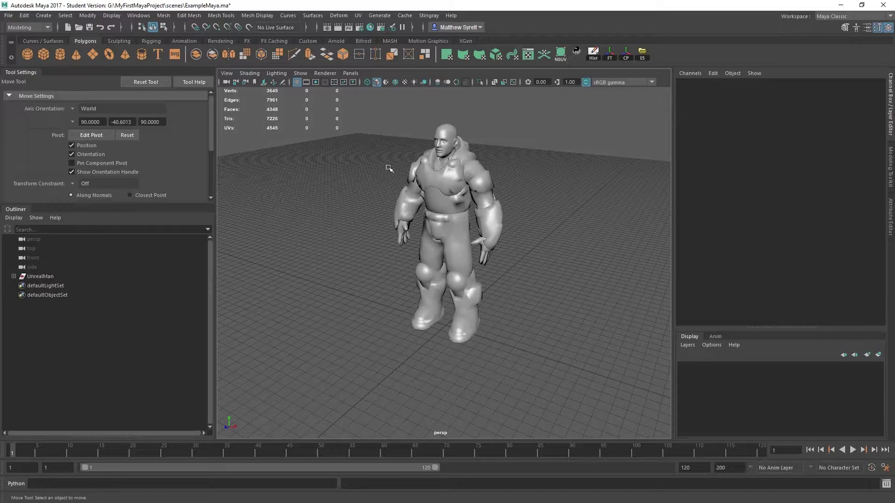
{"action": "left_click_drag", "start_coordinate": [442, 234], "coordinate": [471, 257], "text": "alt"}
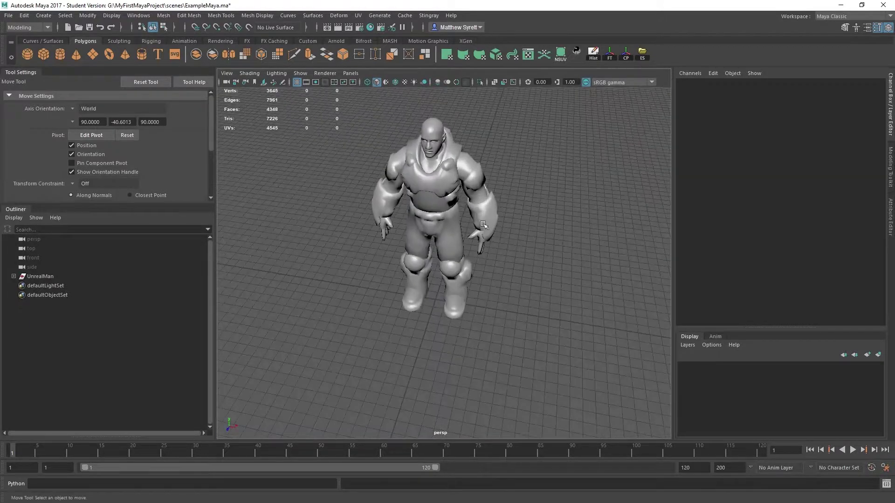
{"action": "left_click", "coordinate": [49, 275]}
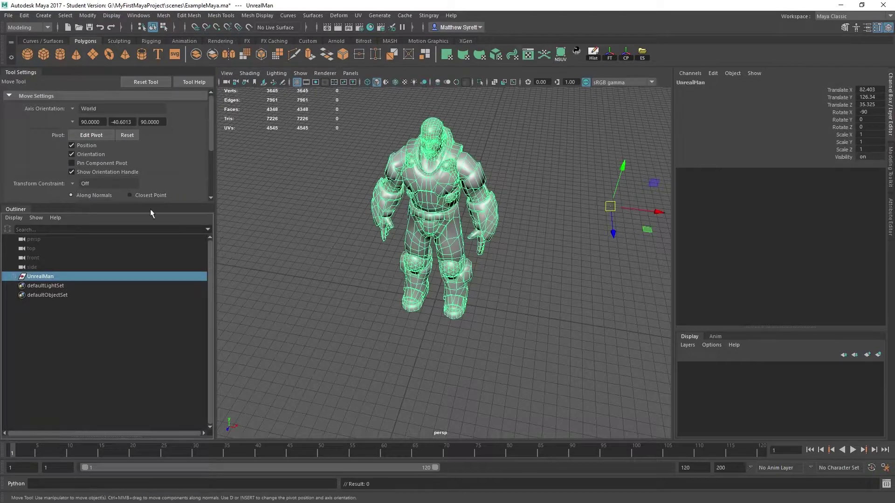
{"action": "left_click_drag", "start_coordinate": [494, 256], "coordinate": [513, 209], "text": "alt"}
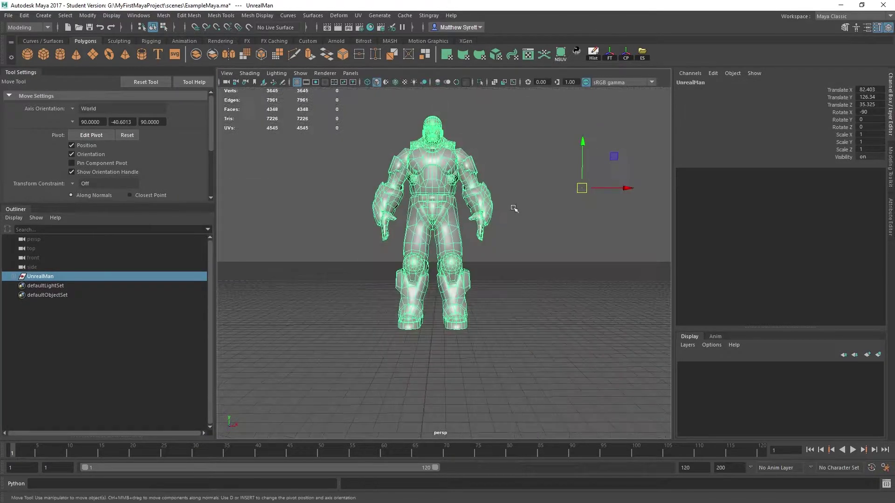
{"action": "double_click", "coordinate": [19, 277]}
{"action": "left_click", "coordinate": [14, 277]}
{"action": "left_click", "coordinate": [89, 287]}
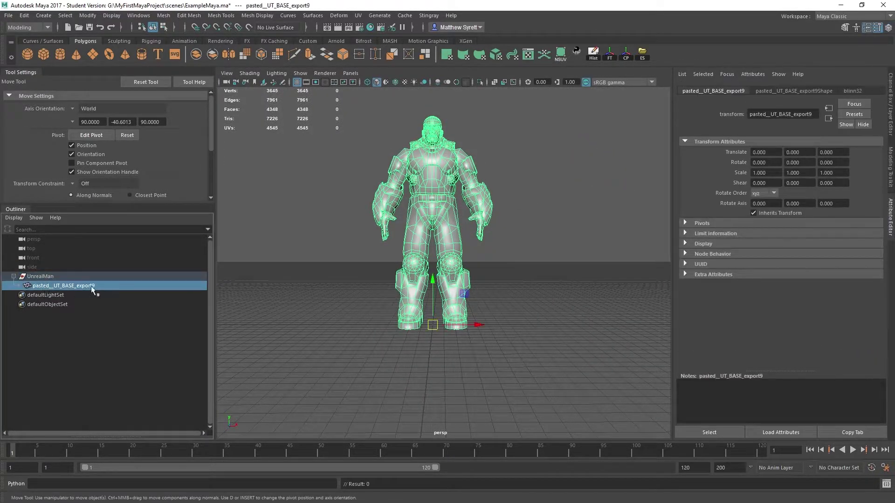
Center the pivot of the UnrealMan group, check it against the child mesh's pivot, and leave the group collapsed.
{"action": "left_click_drag", "start_coordinate": [499, 238], "coordinate": [462, 286], "text": "alt"}
{"action": "left_click", "coordinate": [39, 279]}
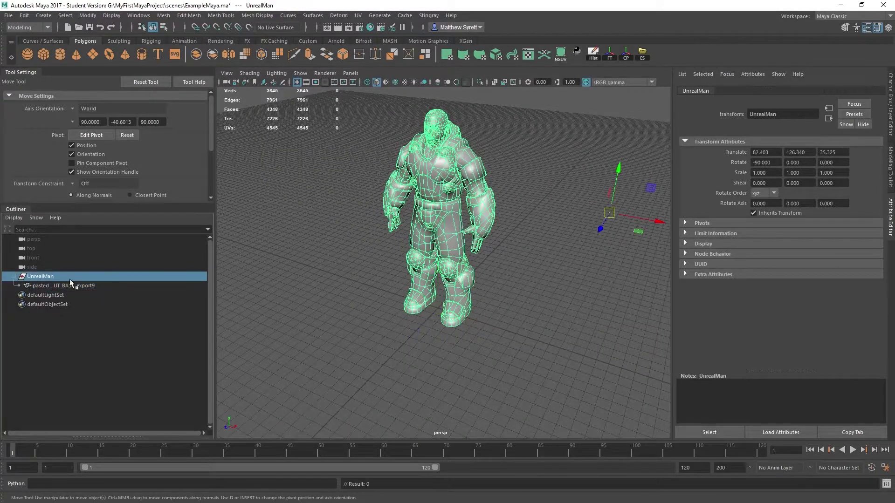
{"action": "left_click", "coordinate": [625, 56]}
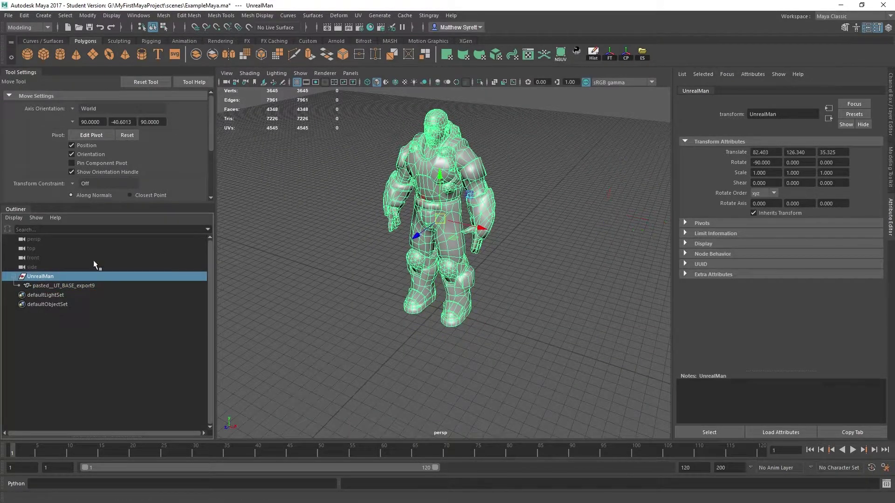
{"action": "left_click", "coordinate": [64, 286]}
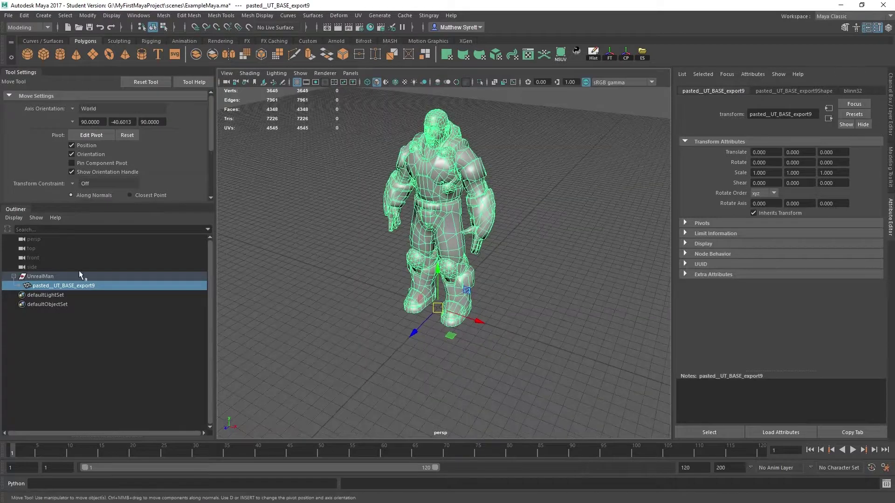
{"action": "left_click", "coordinate": [46, 277]}
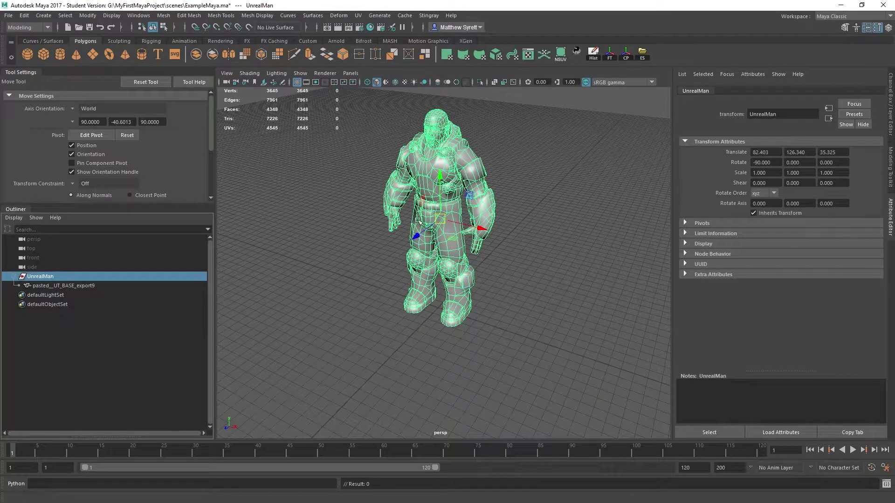
{"action": "mouse_move", "coordinate": [399, 228]}
{"action": "left_mouse_down", "text": "alt"}
{"action": "mouse_move", "coordinate": [433, 198]}
{"action": "mouse_move", "coordinate": [395, 238]}
{"action": "left_mouse_up", "text": "alt"}
{"action": "left_click", "coordinate": [13, 276]}
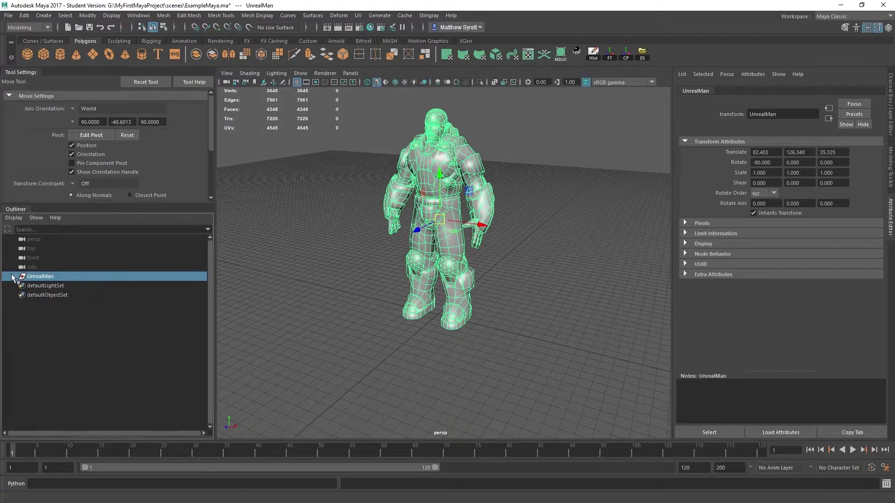
{"action": "left_click", "coordinate": [13, 276]}
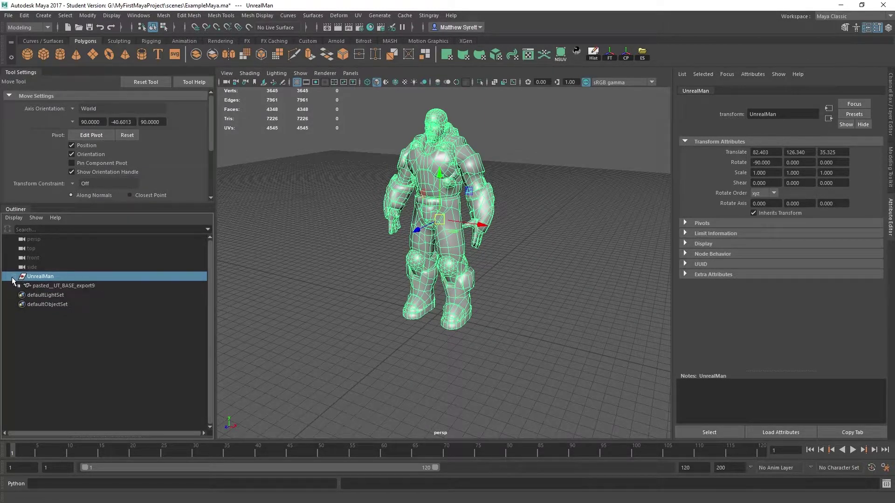
{"action": "left_click", "coordinate": [13, 276]}
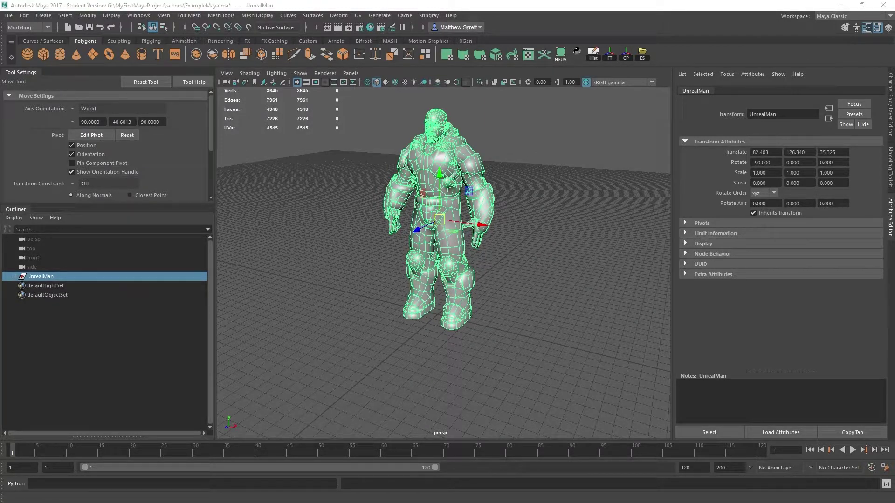
Try duplicating the UnrealMan group with the copy moved beside the original to about 181 on X, and undo it.
{"action": "mouse_move", "coordinate": [486, 230]}
{"action": "middle_mouse_down", "text": "alt"}
{"action": "mouse_move", "coordinate": [479, 211]}
{"action": "mouse_move", "coordinate": [486, 234]}
{"action": "middle_mouse_up", "text": "alt"}
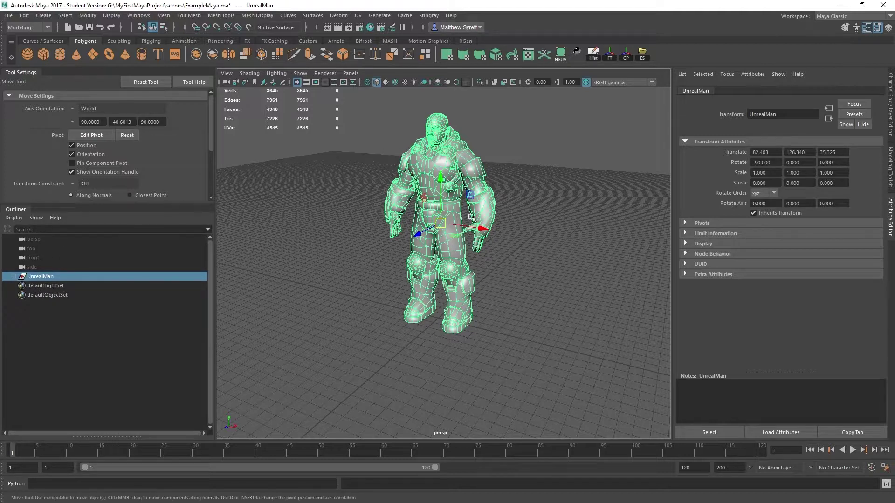
{"action": "key", "text": "ctrl+d"}
{"action": "left_click_drag", "start_coordinate": [483, 229], "coordinate": [592, 271]}
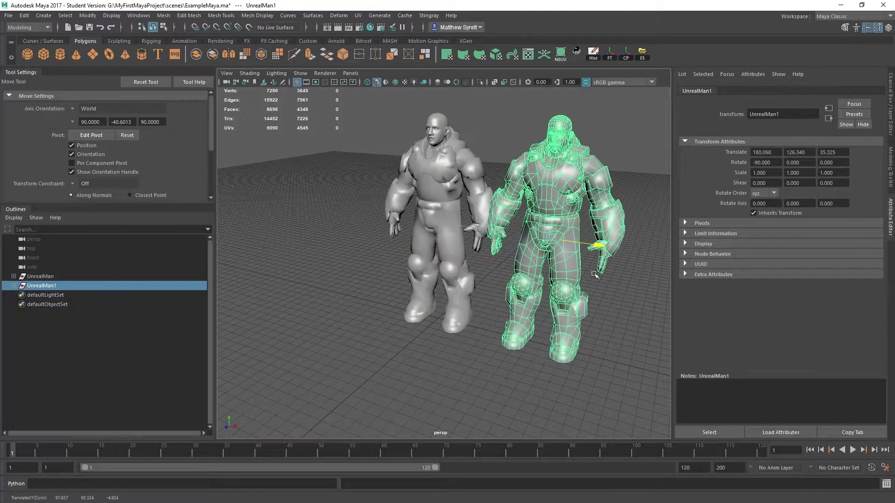
{"action": "left_click_drag", "start_coordinate": [320, 334], "coordinate": [405, 238], "text": "alt"}
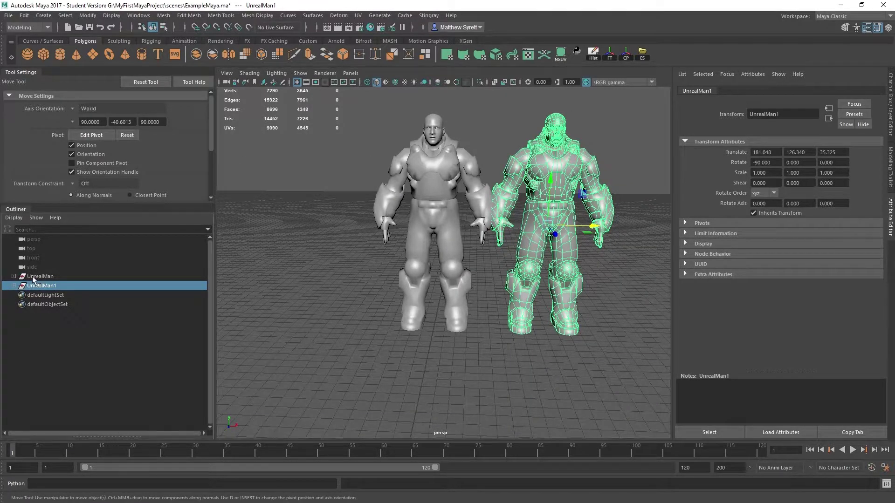
{"action": "key", "text": "ctrl+z"}
{"action": "key", "text": "ctrl+z"}
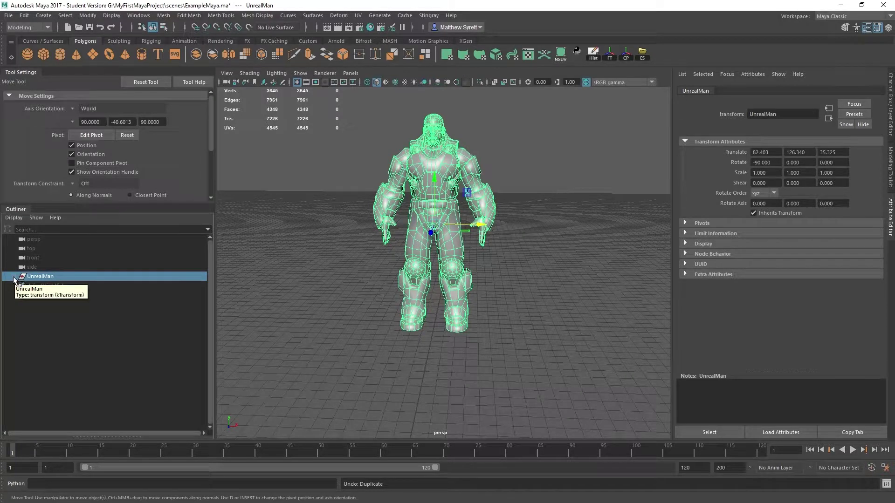
Move the pasted__UT_BASE_export9 mesh out of the UnrealMan group to the scene's top level and delete the empty group.
{"action": "left_click", "coordinate": [14, 278]}
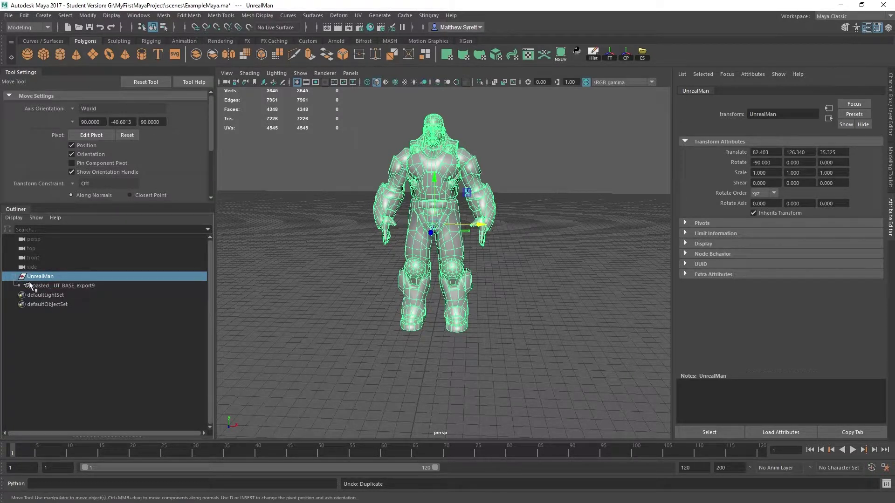
{"action": "left_click", "coordinate": [70, 285]}
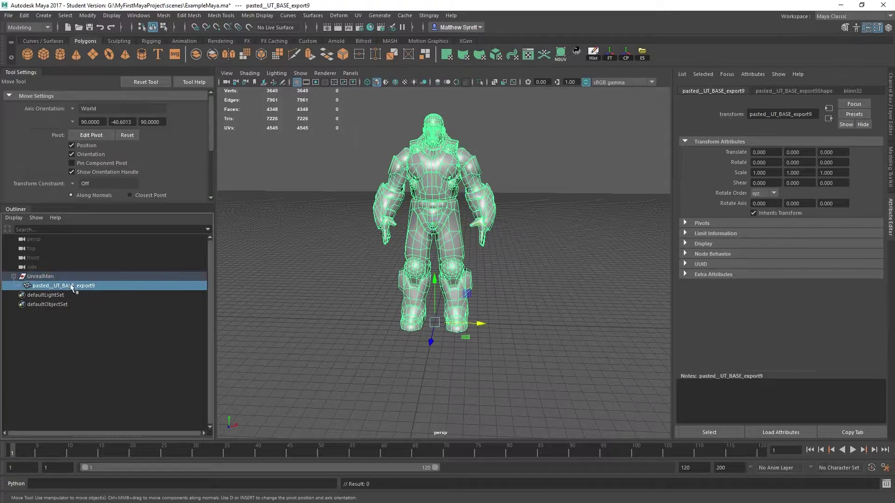
{"action": "mouse_move", "coordinate": [35, 286]}
{"action": "middle_mouse_down"}
{"action": "mouse_move", "coordinate": [58, 288]}
{"action": "mouse_move", "coordinate": [50, 270]}
{"action": "mouse_move", "coordinate": [35, 270]}
{"action": "middle_mouse_up"}
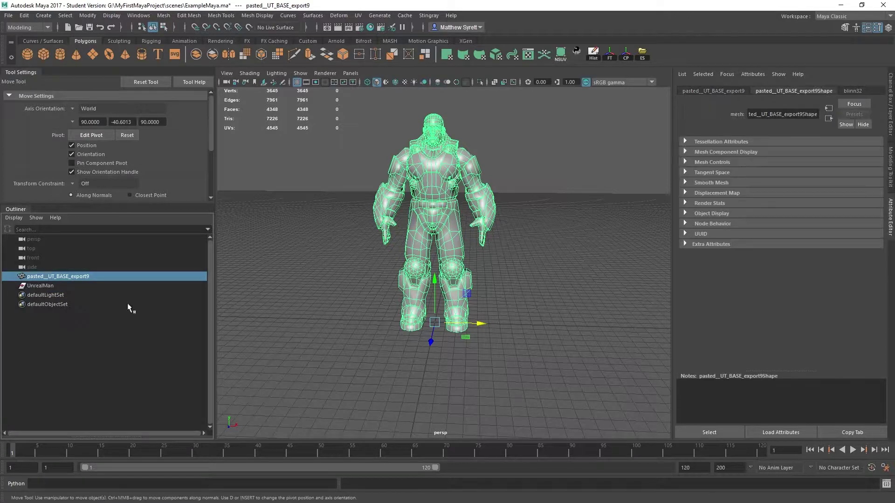
{"action": "left_click", "coordinate": [35, 285]}
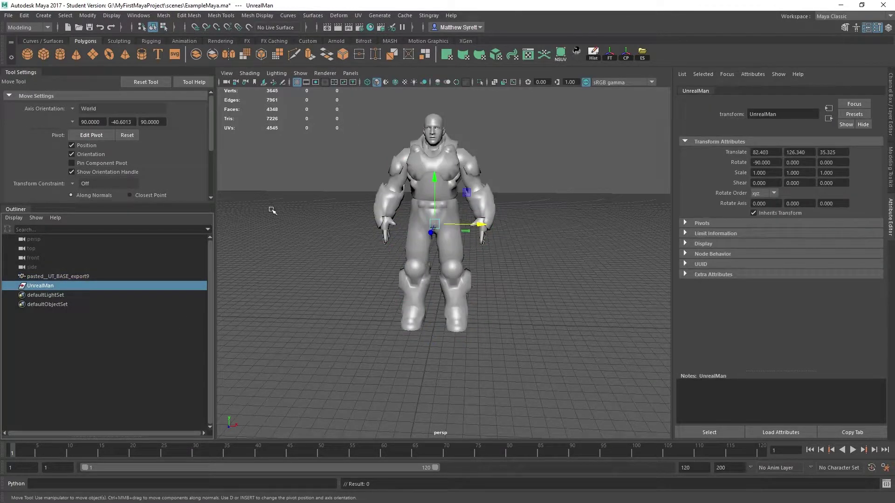
{"action": "key", "text": "Delete"}
Group the pasted__UT_BASE_export9 mesh and name the new group UnrealManGRP.
{"action": "left_click", "coordinate": [63, 278]}
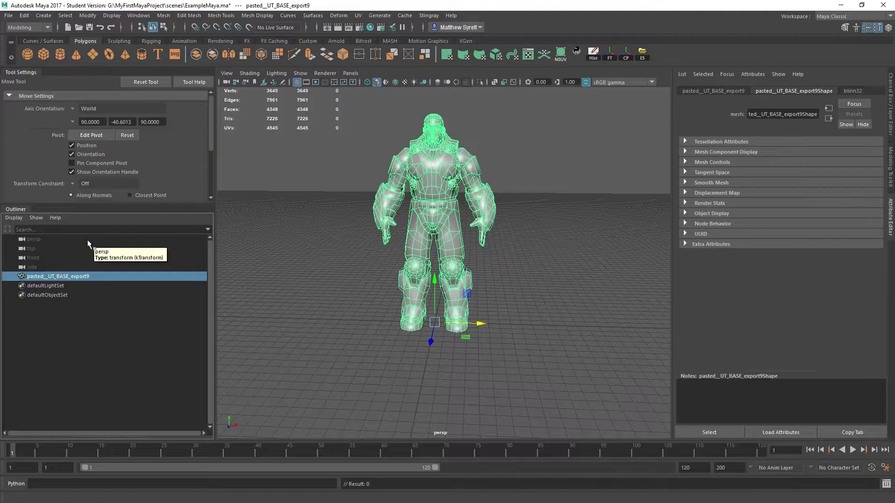
{"action": "key", "text": "ctrl+g"}
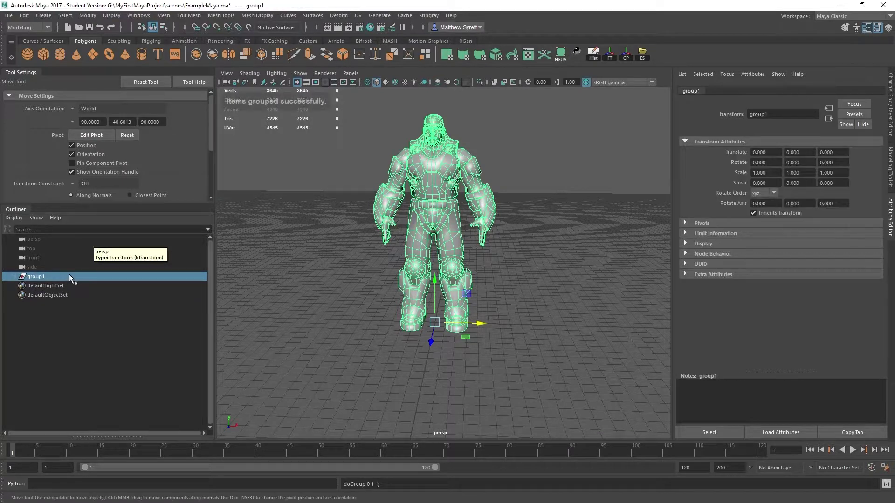
{"action": "double_click", "coordinate": [40, 279]}
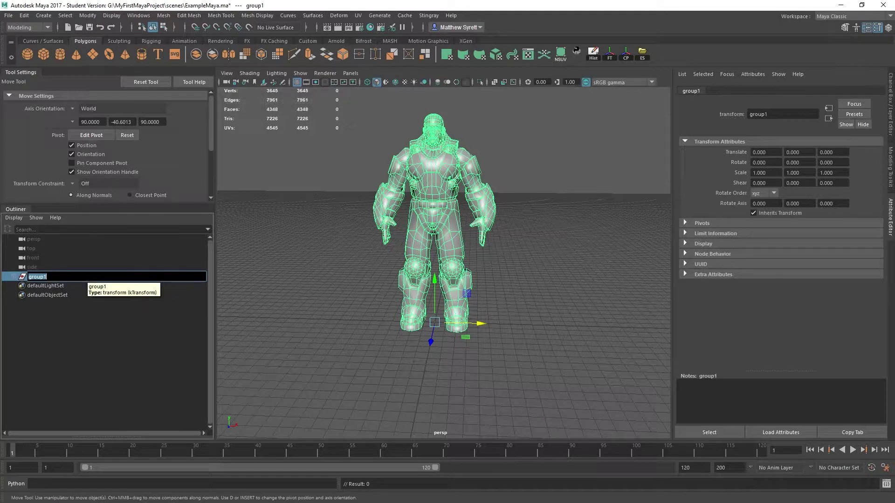
{"action": "type", "text": "UnrealManGRP"}
{"action": "key", "text": "Return"}
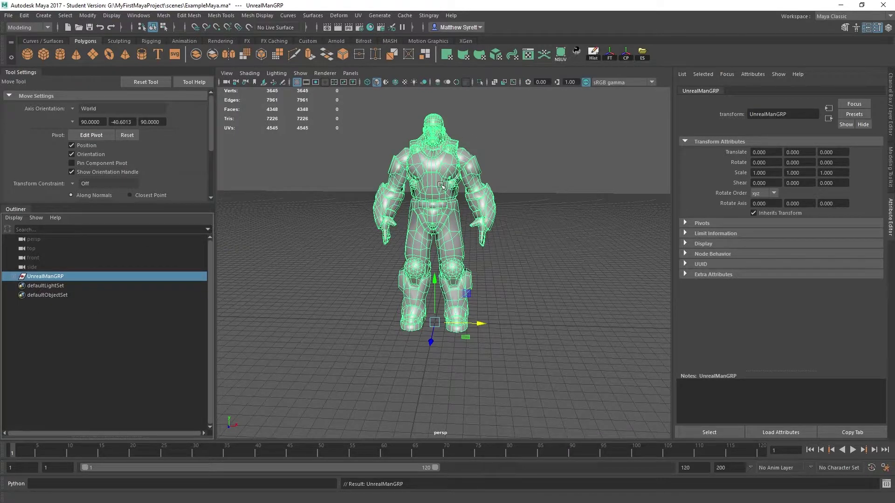
Try moving a single face on the front of the character's thigh, and undo the move.
{"action": "left_click_drag", "start_coordinate": [468, 213], "coordinate": [443, 222], "text": "alt"}
{"action": "scroll", "coordinate": [445, 237], "scroll_direction": "up", "scroll_amount": 4}
{"action": "right_click_drag", "start_coordinate": [456, 210], "coordinate": [456, 240]}
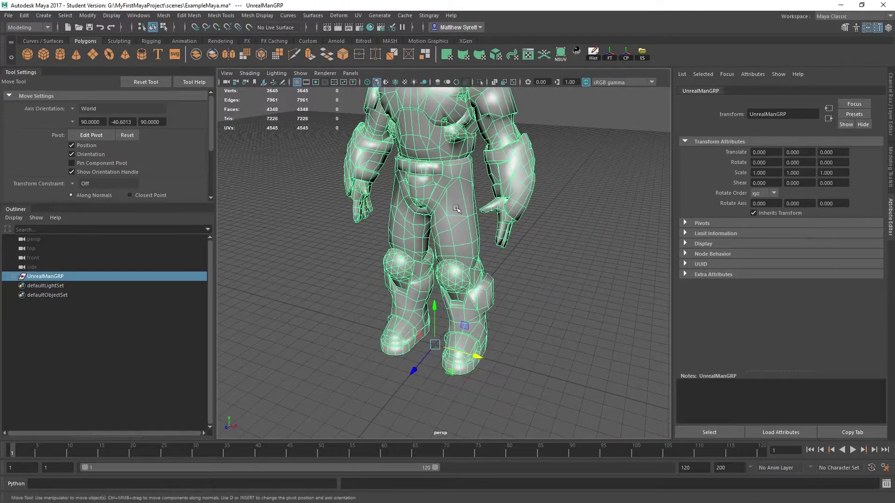
{"action": "left_click", "coordinate": [458, 204]}
{"action": "left_click_drag", "start_coordinate": [473, 226], "coordinate": [390, 241], "text": "alt"}
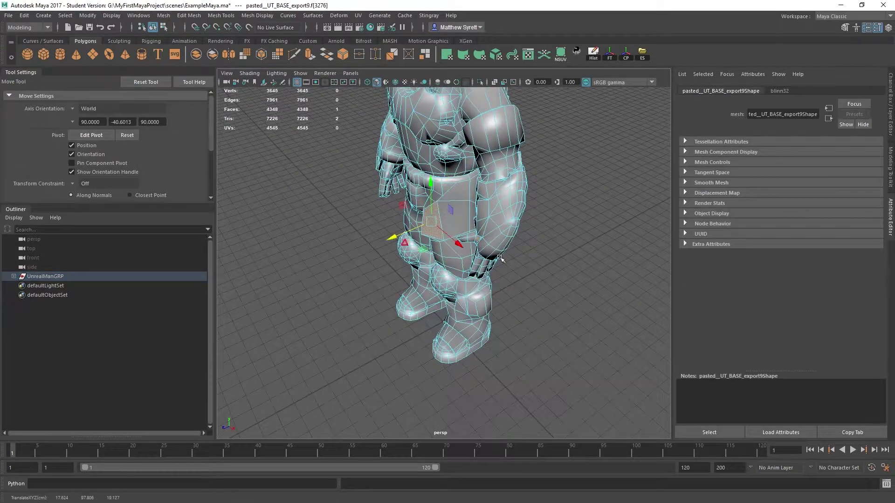
{"action": "key", "text": "ctrl+a"}
{"action": "key", "text": "ctrl+z"}
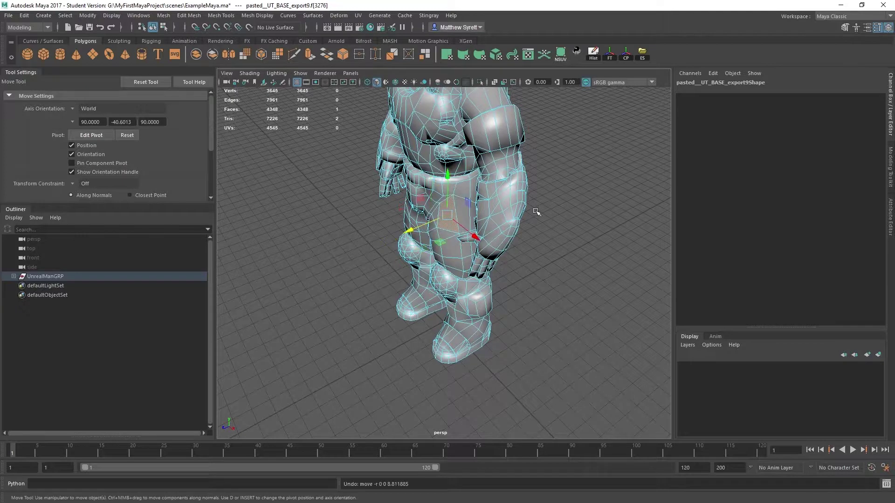
Try extruding the selected thigh face outward by about 10.8, enlarge the layer list, and show the extrusion's attributes.
{"action": "left_click_drag", "start_coordinate": [445, 205], "coordinate": [492, 198], "text": "alt"}
{"action": "scroll", "coordinate": [493, 204], "scroll_direction": "up", "scroll_amount": 6}
{"action": "right_click", "coordinate": [488, 186], "text": "shift"}
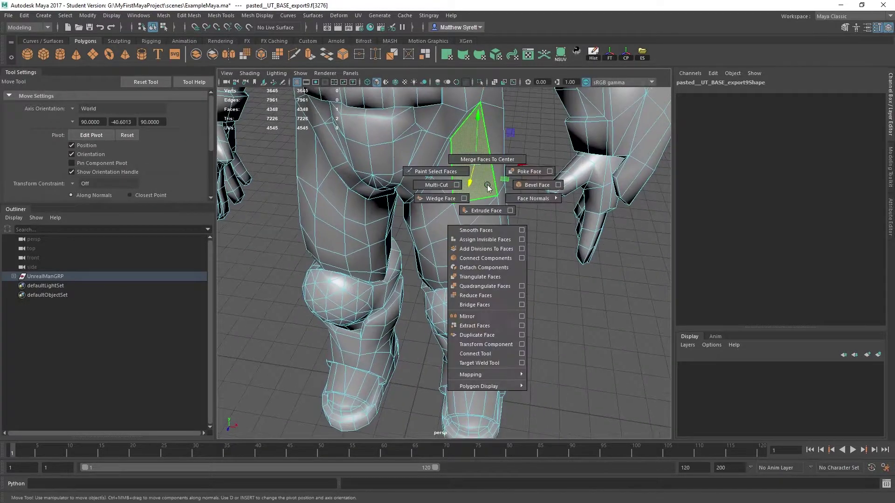
{"action": "left_click", "coordinate": [485, 211]}
{"action": "left_click_drag", "start_coordinate": [503, 197], "coordinate": [552, 223]}
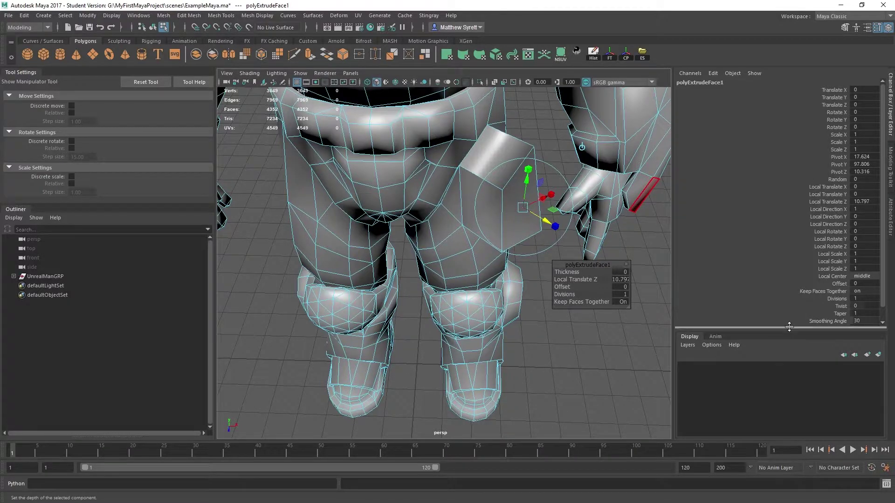
{"action": "left_click_drag", "start_coordinate": [788, 192], "coordinate": [772, 264]}
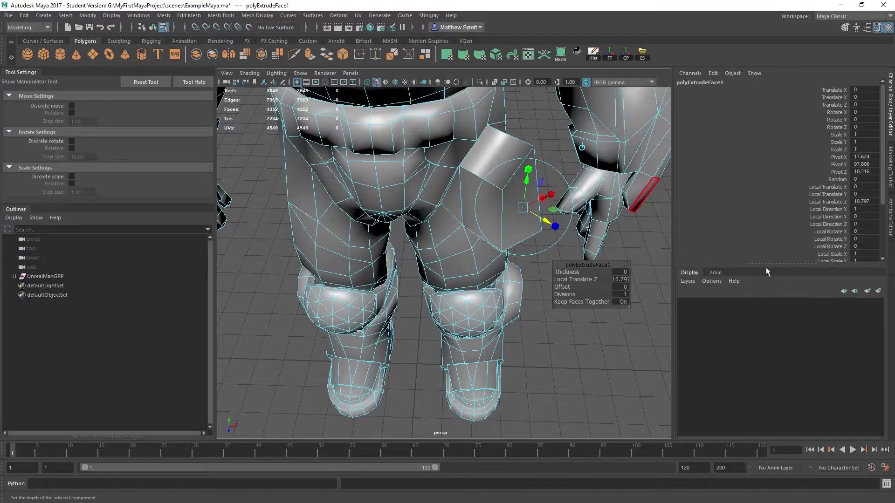
{"action": "left_click", "coordinate": [890, 219]}
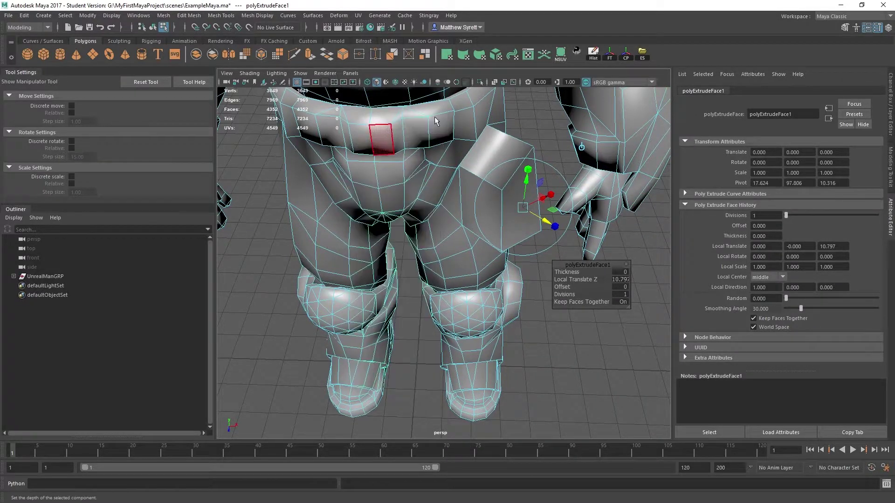
Try deleting the character mesh's construction history, and undo that deletion together with the extrusion's outward offset.
{"action": "right_click_drag", "start_coordinate": [434, 117], "coordinate": [428, 124]}
{"action": "left_click", "coordinate": [594, 54]}
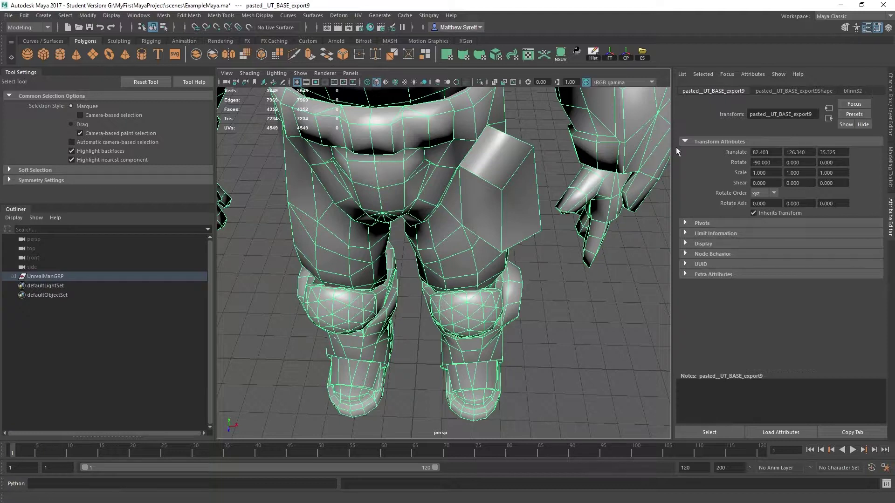
{"action": "key", "text": "ctrl+z"}
{"action": "key", "text": "ctrl+z"}
{"action": "key", "text": "ctrl+z"}
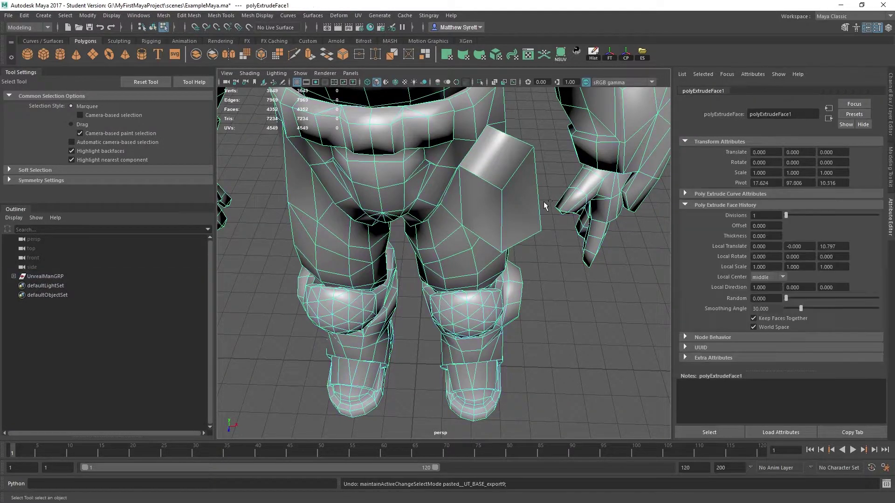
{"action": "key", "text": "ctrl+z"}
Return from face selection to object mode with the whole character mesh selected.
{"action": "scroll", "coordinate": [448, 235], "scroll_direction": "down", "scroll_amount": 5}
{"action": "left_click_drag", "start_coordinate": [449, 235], "coordinate": [455, 208], "text": "alt"}
{"action": "middle_click_drag", "start_coordinate": [453, 208], "coordinate": [445, 244], "text": "alt"}
{"action": "left_click_drag", "start_coordinate": [459, 154], "coordinate": [429, 179], "text": "alt"}
{"action": "middle_click_drag", "start_coordinate": [428, 179], "coordinate": [422, 185], "text": "alt"}
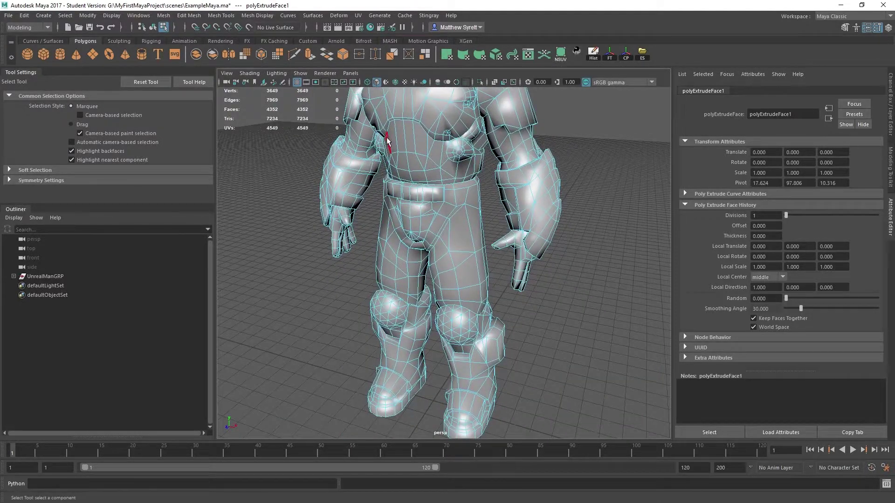
{"action": "right_click_drag", "start_coordinate": [387, 140], "coordinate": [419, 127]}
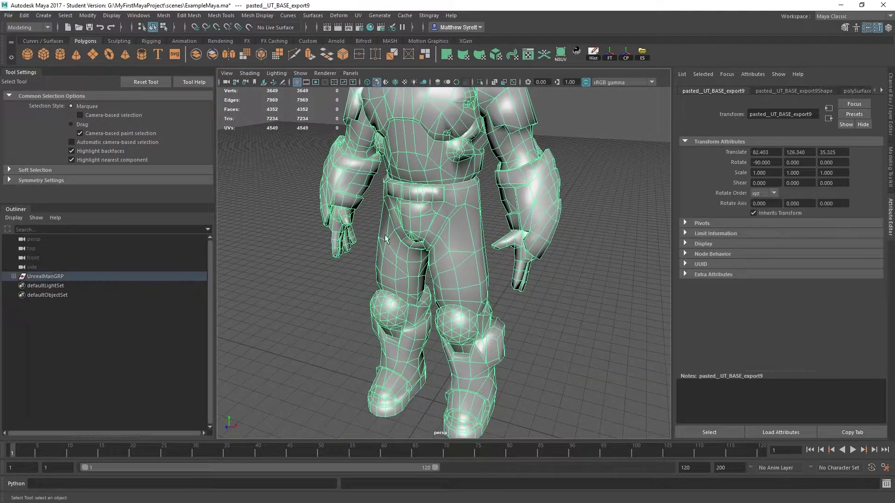
Create a new display layer containing the selected character mesh.
{"action": "middle_click_drag", "start_coordinate": [387, 237], "coordinate": [371, 204], "text": "alt"}
{"action": "scroll", "coordinate": [371, 203], "scroll_direction": "down", "scroll_amount": 3}
{"action": "left_click_drag", "start_coordinate": [371, 199], "coordinate": [443, 211], "text": "alt"}
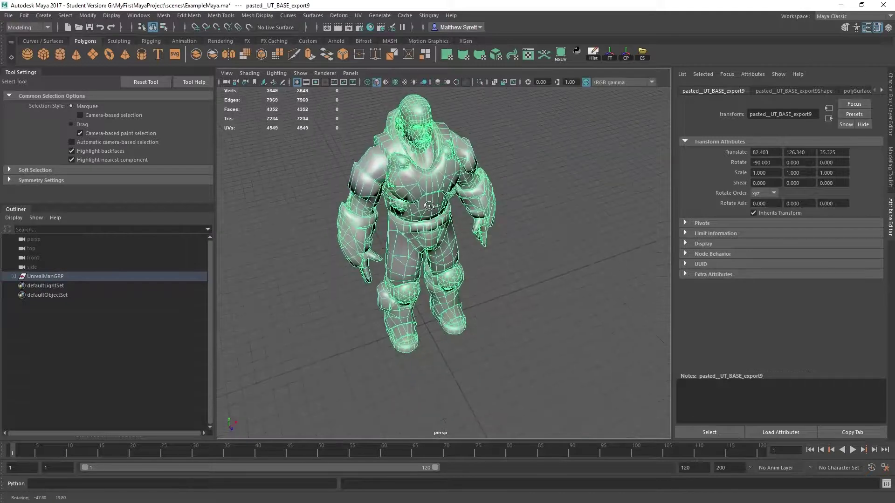
{"action": "middle_click_drag", "start_coordinate": [443, 211], "coordinate": [470, 240], "text": "alt"}
{"action": "left_click_drag", "start_coordinate": [470, 241], "coordinate": [511, 196], "text": "alt"}
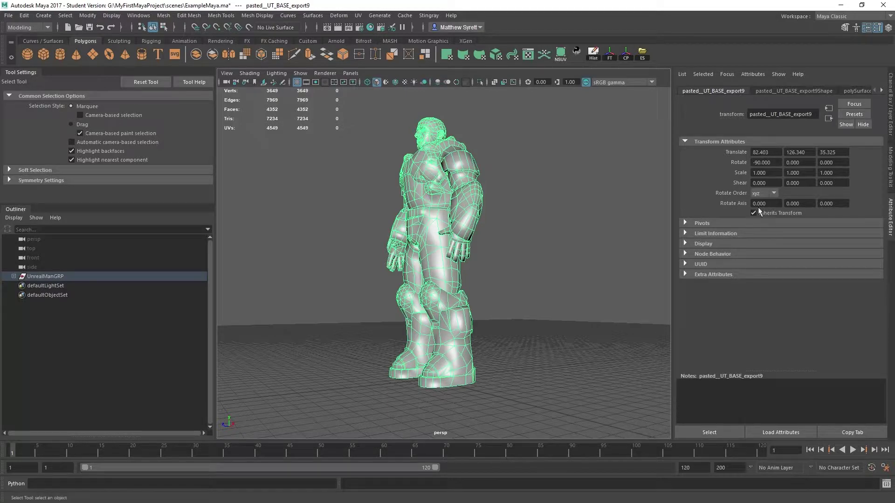
{"action": "left_click", "coordinate": [893, 120]}
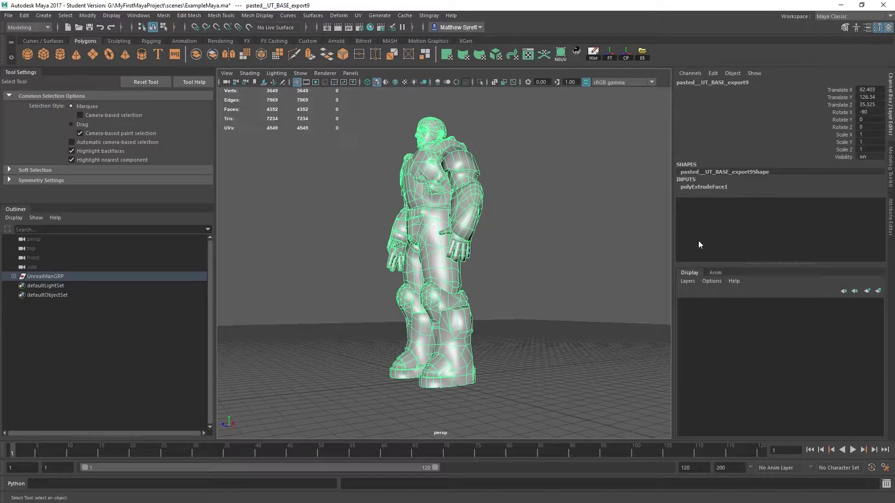
{"action": "left_click", "coordinate": [689, 280]}
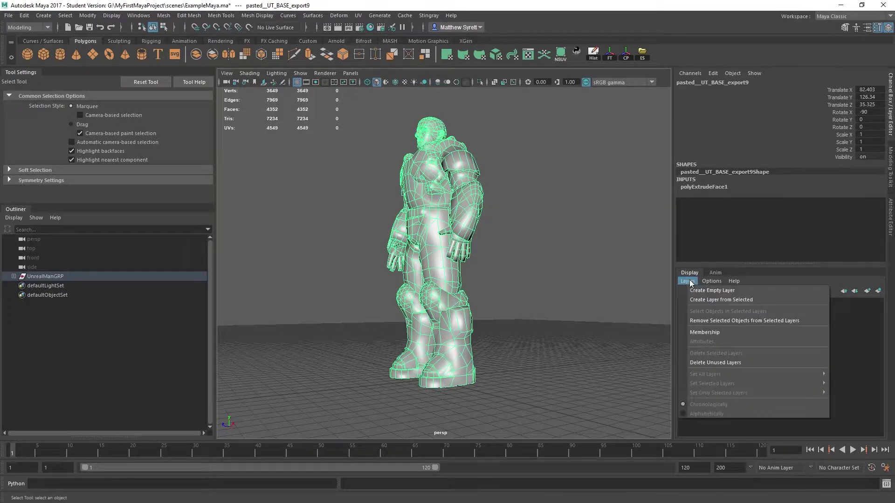
{"action": "left_click", "coordinate": [702, 301]}
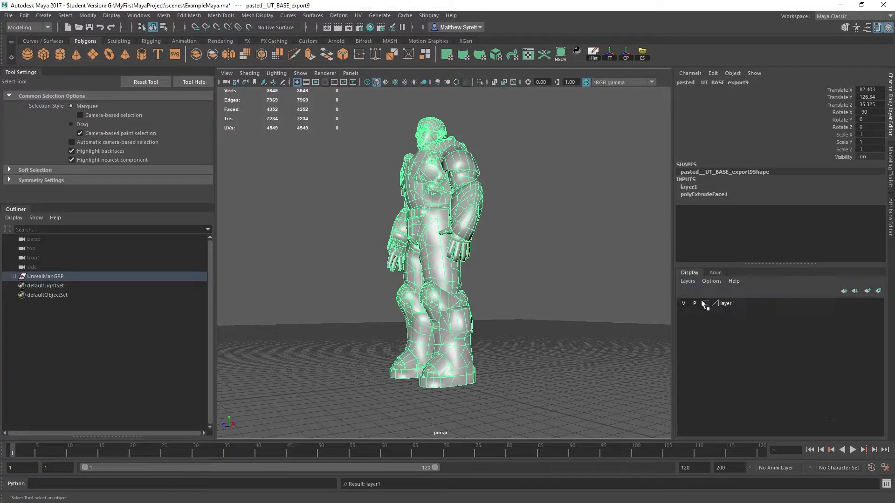
Rename the new display layer to UnrealREF and give it the black color.
{"action": "double_click", "coordinate": [728, 304]}
{"action": "left_click_drag", "start_coordinate": [357, 190], "coordinate": [264, 190]}
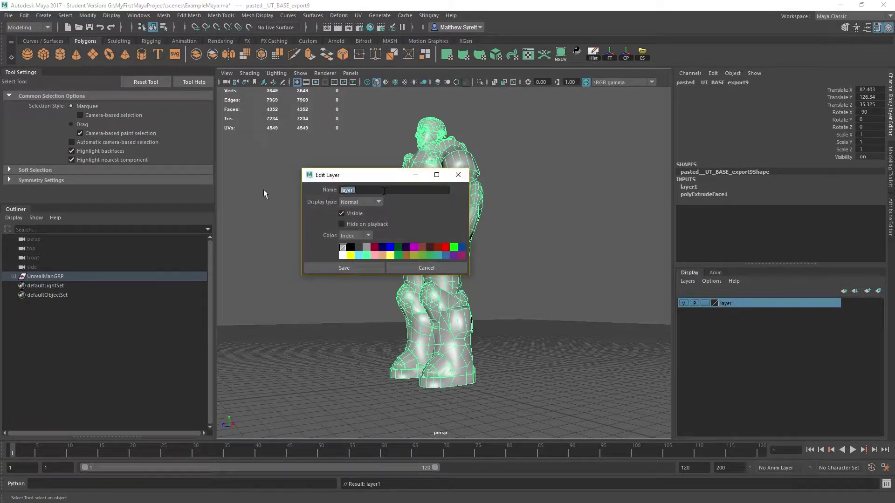
{"action": "type", "text": "UnrealREF"}
{"action": "left_click", "coordinate": [351, 247]}
{"action": "left_click", "coordinate": [345, 269]}
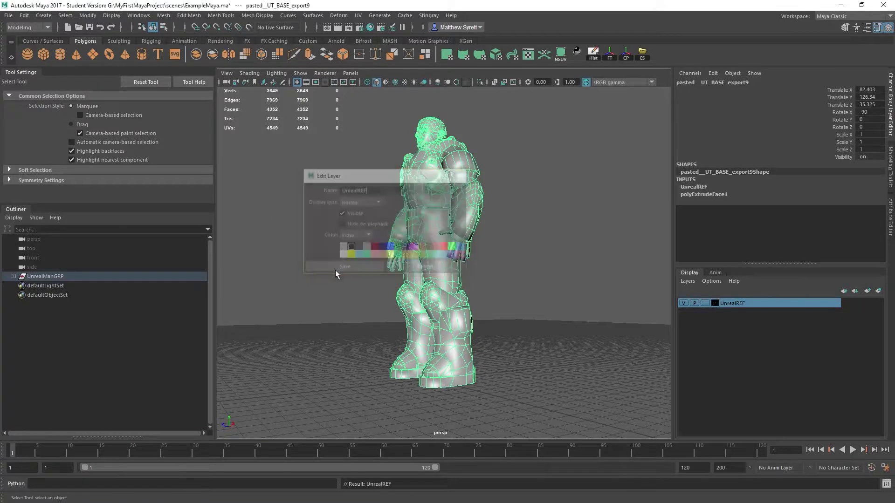
Clear the selection and switch the UnrealREF layer's display type to Template and on to Reference.
{"action": "left_click", "coordinate": [492, 274]}
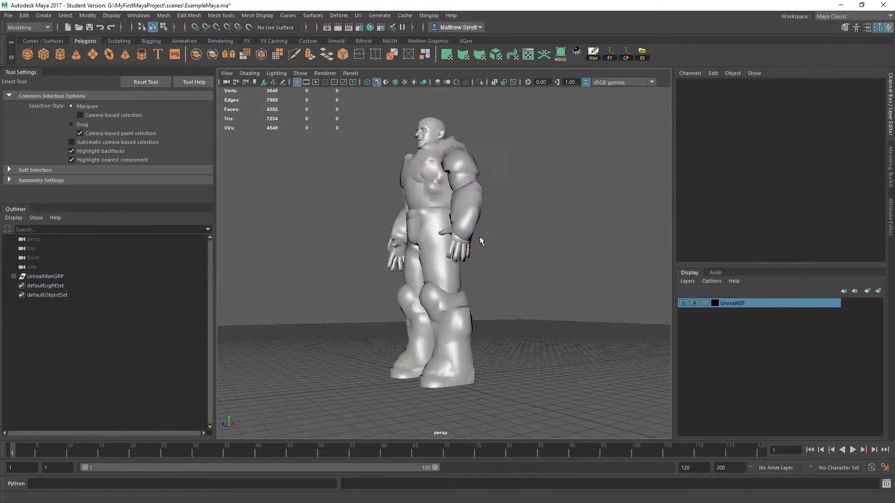
{"action": "left_click_drag", "start_coordinate": [480, 236], "coordinate": [482, 237], "text": "alt"}
{"action": "left_click", "coordinate": [704, 304]}
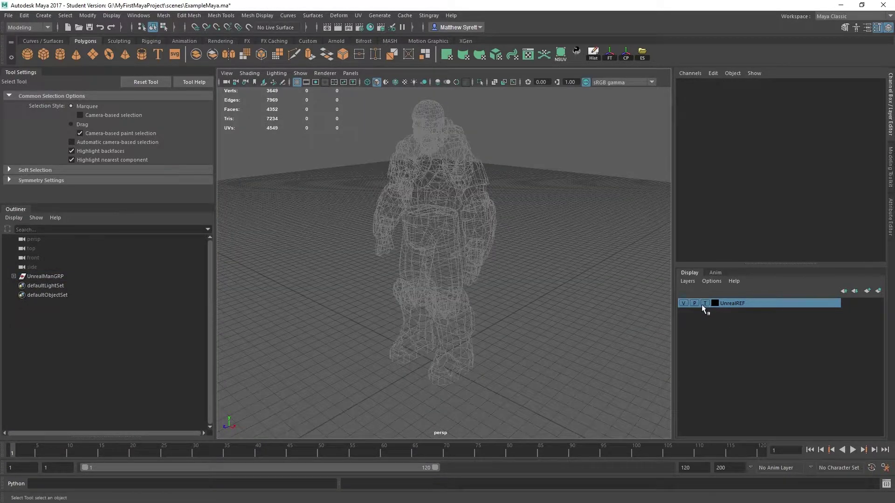
{"action": "left_click_drag", "start_coordinate": [645, 306], "coordinate": [534, 267], "text": "alt"}
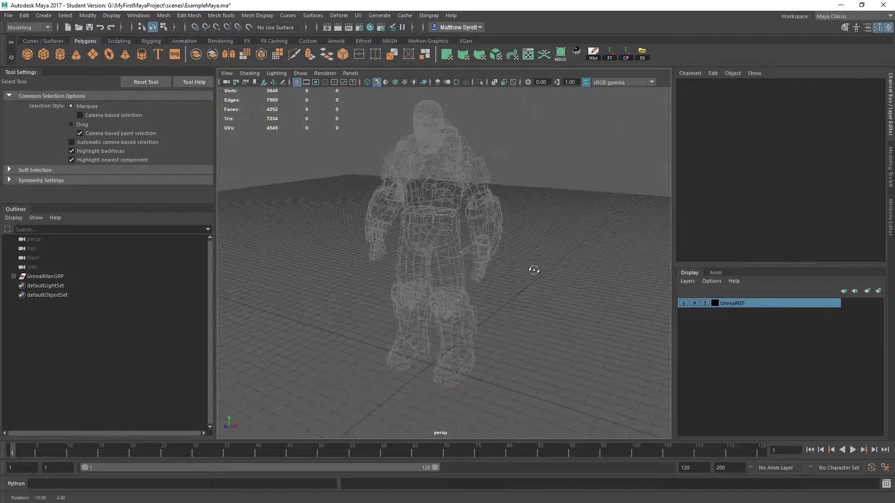
{"action": "left_click", "coordinate": [706, 303]}
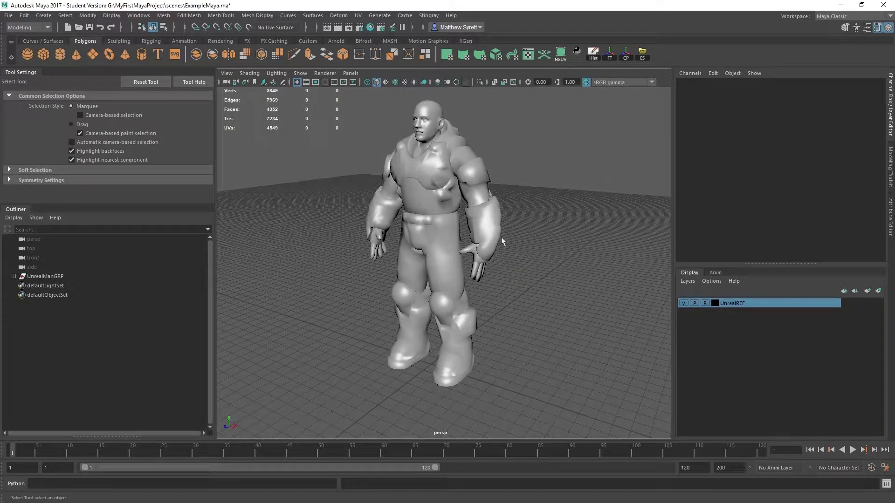
Try selecting UnrealManGRP while its layer is referenced, clear the selection, and return the UnrealREF layer to normal display.
{"action": "left_click", "coordinate": [36, 278]}
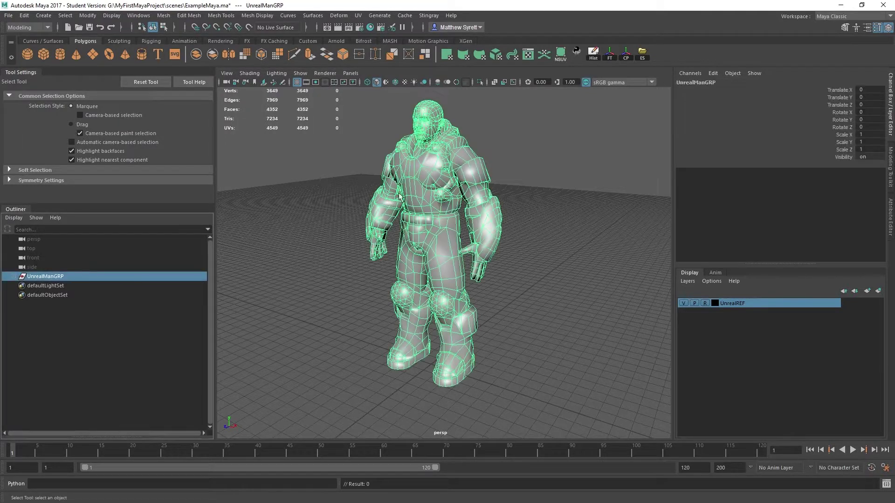
{"action": "left_click_drag", "start_coordinate": [298, 270], "coordinate": [279, 238], "text": "alt"}
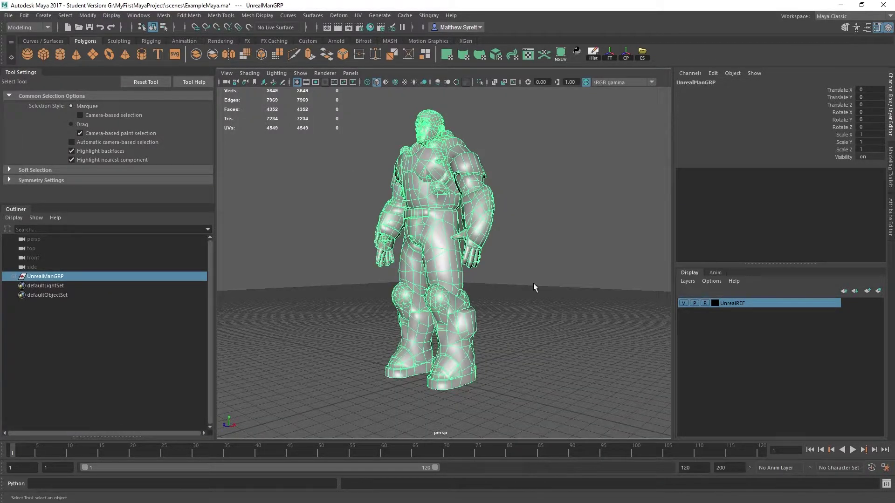
{"action": "left_click", "coordinate": [534, 284]}
{"action": "left_click", "coordinate": [706, 303]}
Select the character mesh in the viewport and expand UnrealManGRP to show its child mesh.
{"action": "left_click_drag", "start_coordinate": [477, 286], "coordinate": [517, 336], "text": "alt"}
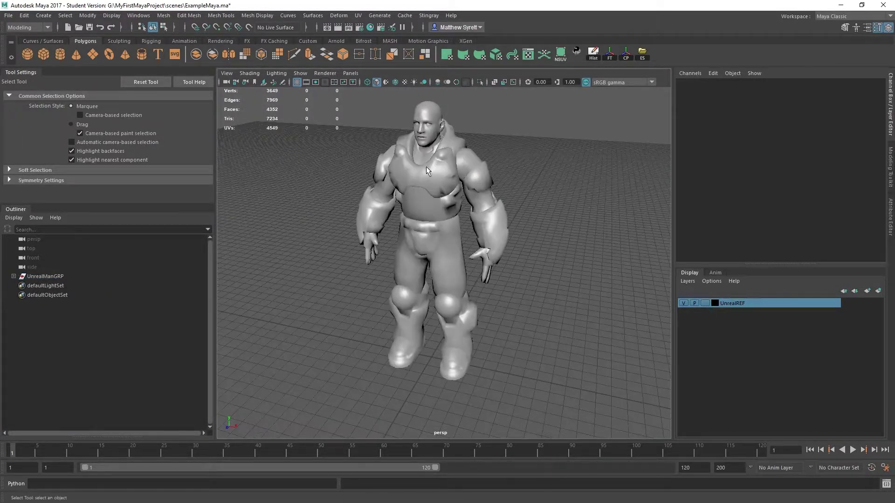
{"action": "left_click", "coordinate": [427, 167]}
{"action": "left_click_drag", "start_coordinate": [459, 298], "coordinate": [498, 276], "text": "alt"}
{"action": "middle_click_drag", "start_coordinate": [511, 275], "coordinate": [486, 229], "text": "alt"}
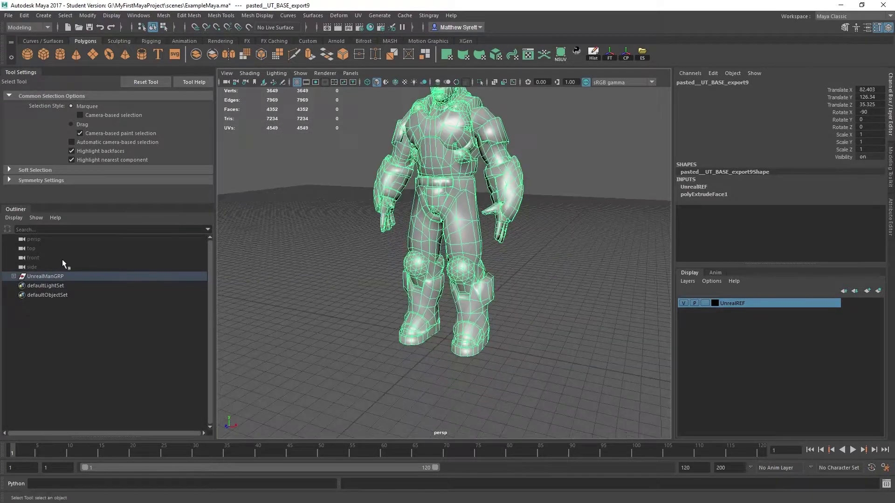
{"action": "left_click", "coordinate": [14, 277]}
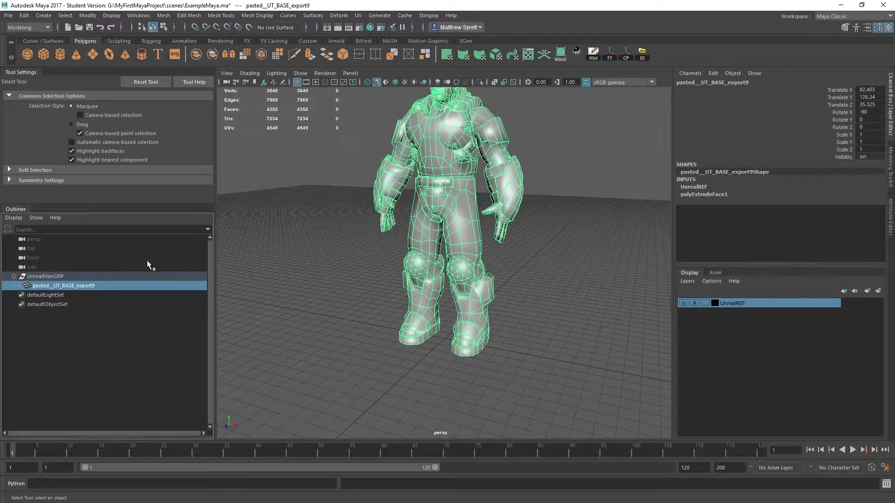
Toggle the selected character mesh's visibility off and on several times, leaving it shown.
{"action": "key", "text": "h"}
{"action": "key", "text": "h"}
{"action": "key", "text": "h"}
{"action": "key", "text": "h"}
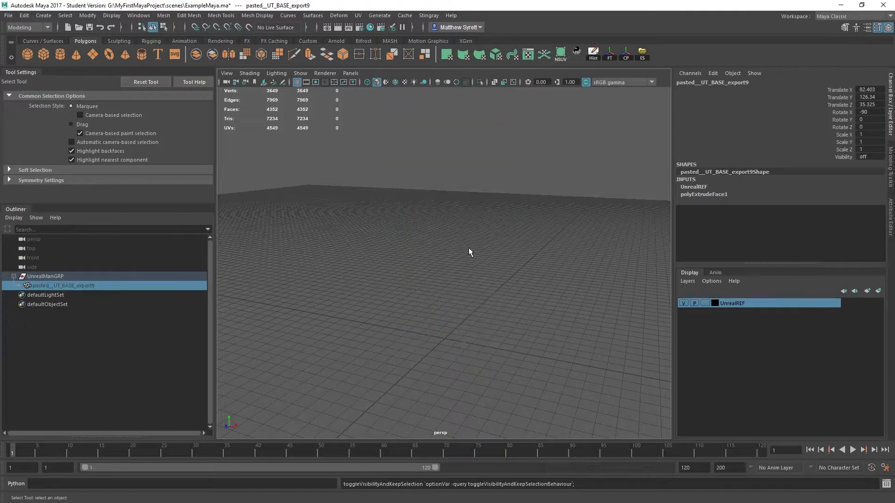
{"action": "key", "text": "h"}
{"action": "key", "text": "h"}
{"action": "key", "text": "h"}
{"action": "key", "text": "h"}
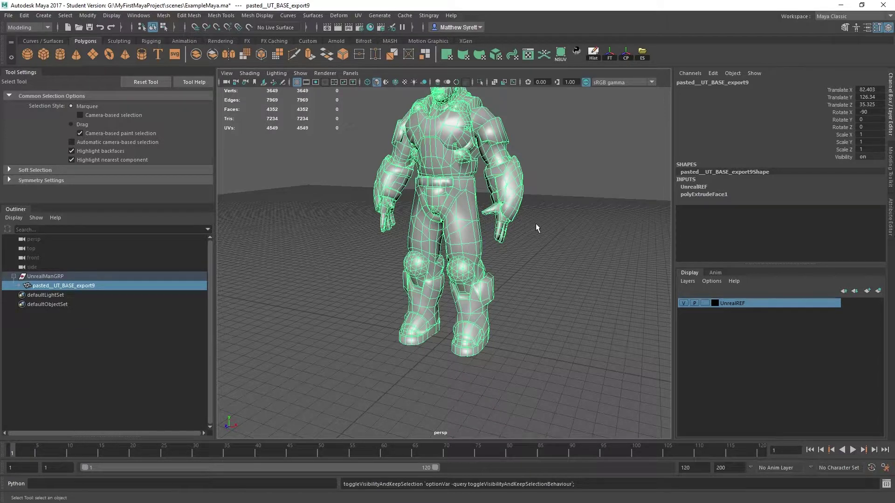
{"action": "key", "text": "h"}
{"action": "key", "text": "h"}
{"action": "key", "text": "h"}
{"action": "key", "text": "h"}
{"action": "key", "text": "h"}
{"action": "key", "text": "h"}
Examine the character mesh in the perspective view from several angles and distances, reframing it after zooming far out.
{"action": "left_click_drag", "start_coordinate": [519, 231], "coordinate": [558, 236], "text": "alt"}
{"action": "middle_click_drag", "start_coordinate": [513, 195], "coordinate": [513, 213], "text": "alt"}
{"action": "left_click_drag", "start_coordinate": [656, 218], "coordinate": [522, 209], "text": "alt"}
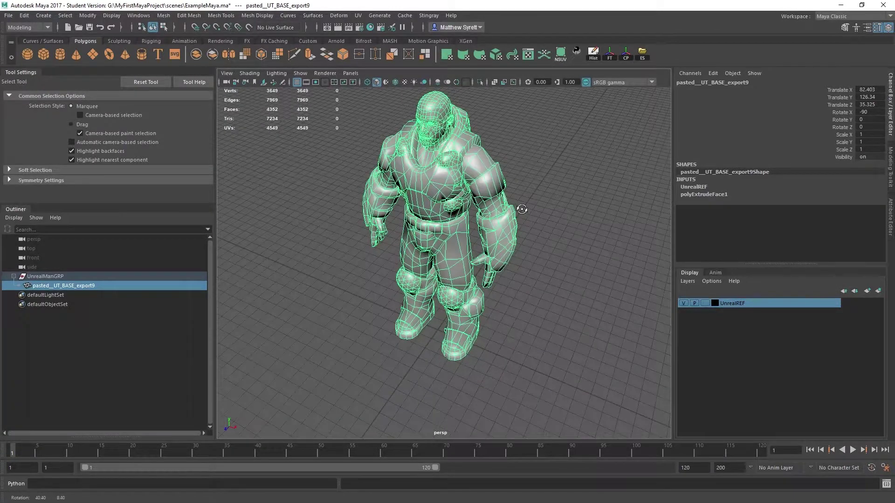
{"action": "left_click_drag", "start_coordinate": [448, 310], "coordinate": [471, 247], "text": "alt"}
{"action": "mouse_move", "coordinate": [562, 303]}
{"action": "left_mouse_down", "text": "alt"}
{"action": "mouse_move", "coordinate": [503, 249]}
{"action": "mouse_move", "coordinate": [606, 262]}
{"action": "mouse_move", "coordinate": [648, 312]}
{"action": "mouse_move", "coordinate": [556, 368]}
{"action": "mouse_move", "coordinate": [386, 303]}
{"action": "mouse_move", "coordinate": [256, 276]}
{"action": "mouse_move", "coordinate": [309, 344]}
{"action": "mouse_move", "coordinate": [513, 291]}
{"action": "mouse_move", "coordinate": [586, 294]}
{"action": "mouse_move", "coordinate": [578, 302]}
{"action": "left_mouse_up", "text": "alt"}
{"action": "middle_click_drag", "start_coordinate": [520, 261], "coordinate": [506, 292], "text": "alt"}
{"action": "right_click_drag", "start_coordinate": [550, 270], "coordinate": [535, 251], "text": "alt"}
{"action": "middle_click_drag", "start_coordinate": [560, 257], "coordinate": [574, 291], "text": "alt"}
{"action": "left_click_drag", "start_coordinate": [575, 276], "coordinate": [471, 240], "text": "alt"}
{"action": "scroll", "coordinate": [466, 239], "scroll_direction": "down", "scroll_amount": 15}
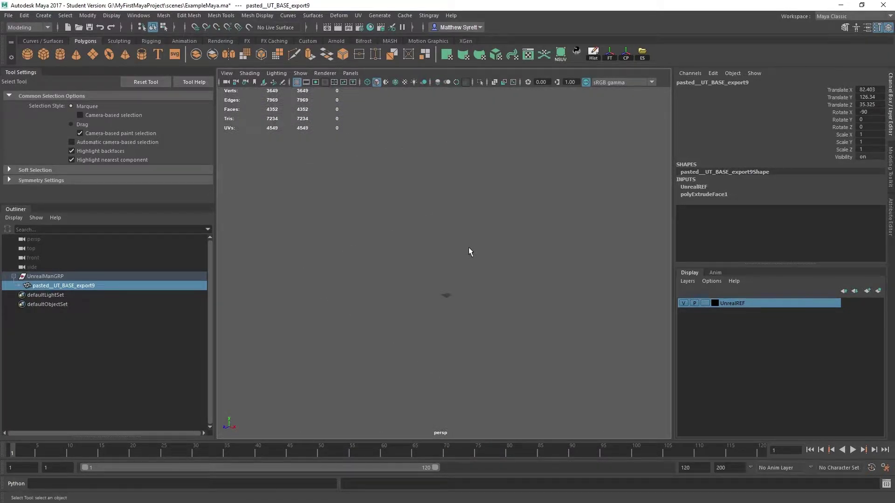
{"action": "key", "text": "f"}
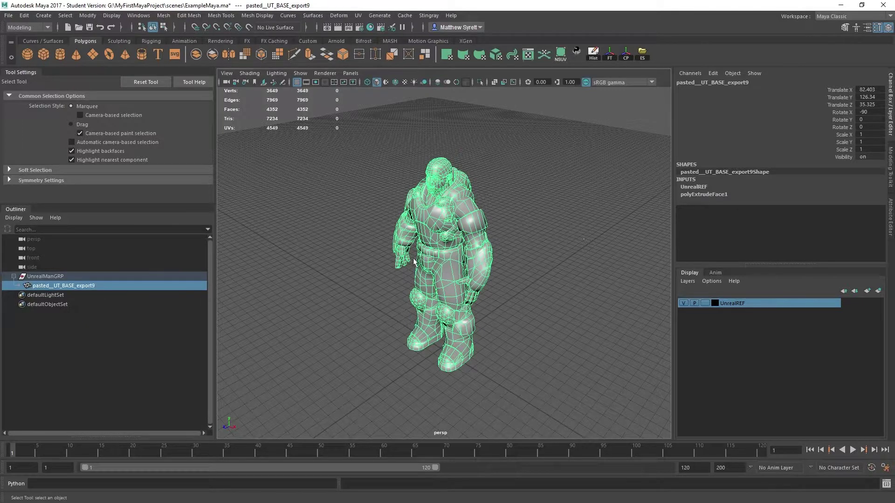
{"action": "left_click_drag", "start_coordinate": [533, 292], "coordinate": [510, 256], "text": "alt"}
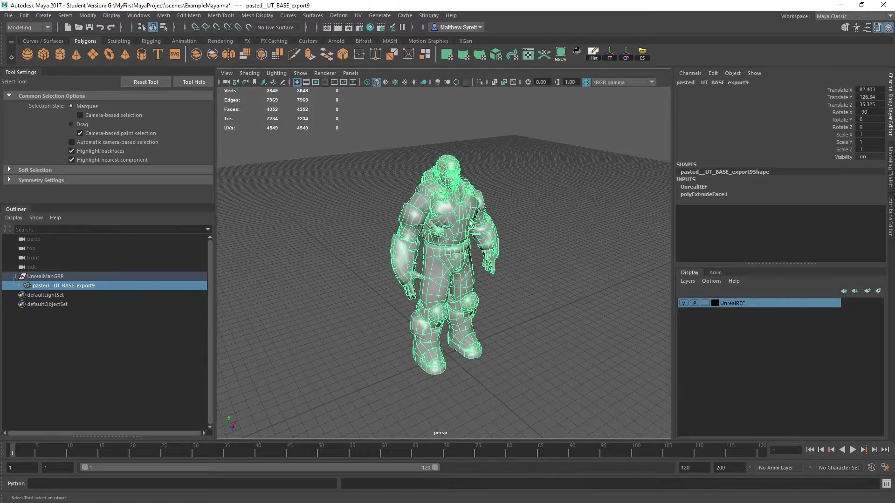
{"action": "scroll", "coordinate": [471, 232], "scroll_direction": "down", "scroll_amount": 15}
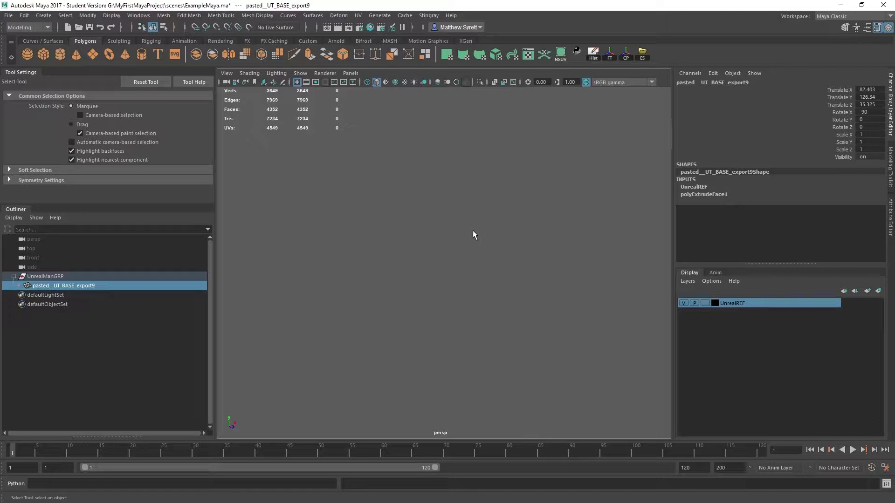
{"action": "scroll", "coordinate": [457, 226], "scroll_direction": "up", "scroll_amount": 12}
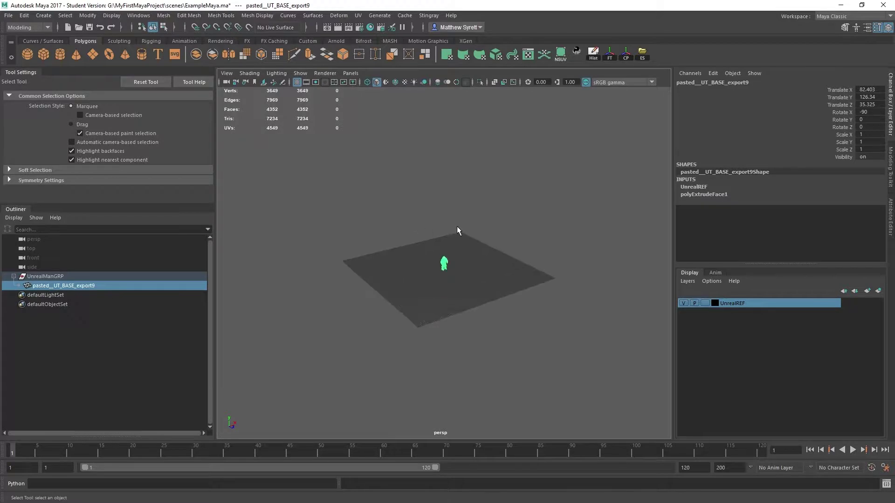
{"action": "scroll", "coordinate": [457, 289], "scroll_direction": "up", "scroll_amount": 3}
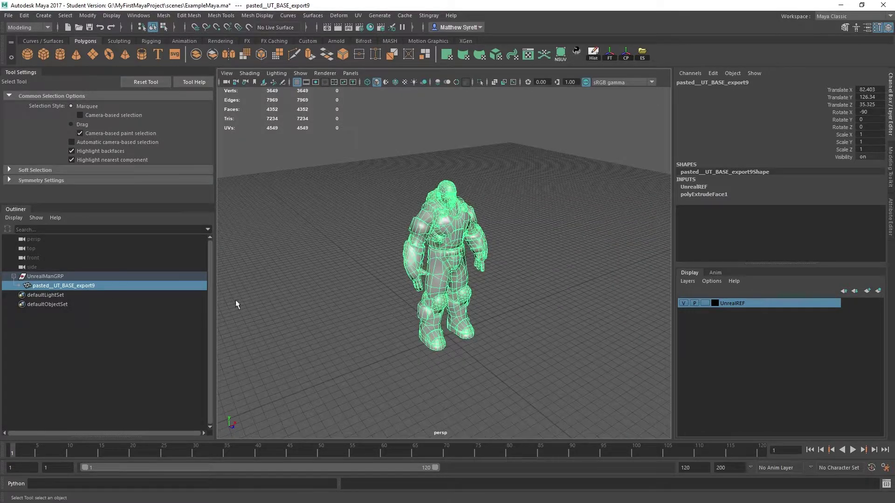
Select the persp camera, show its attributes in the Attribute Editor, and cancel the Student Version file prompt.
{"action": "left_click", "coordinate": [36, 239]}
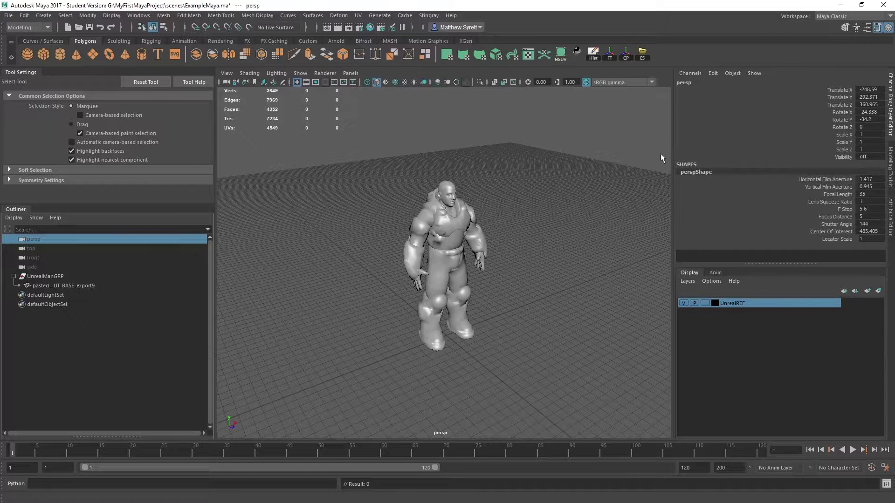
{"action": "key", "text": "ctrl+a"}
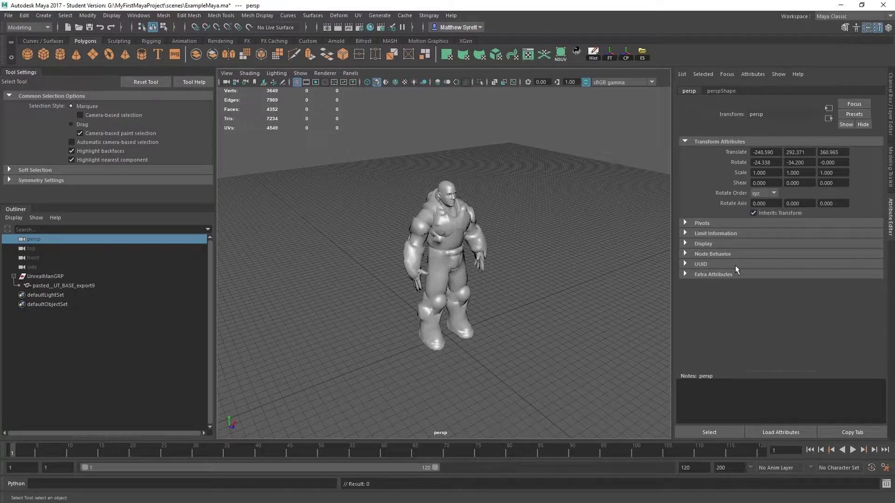
{"action": "key", "text": "ctrl+s"}
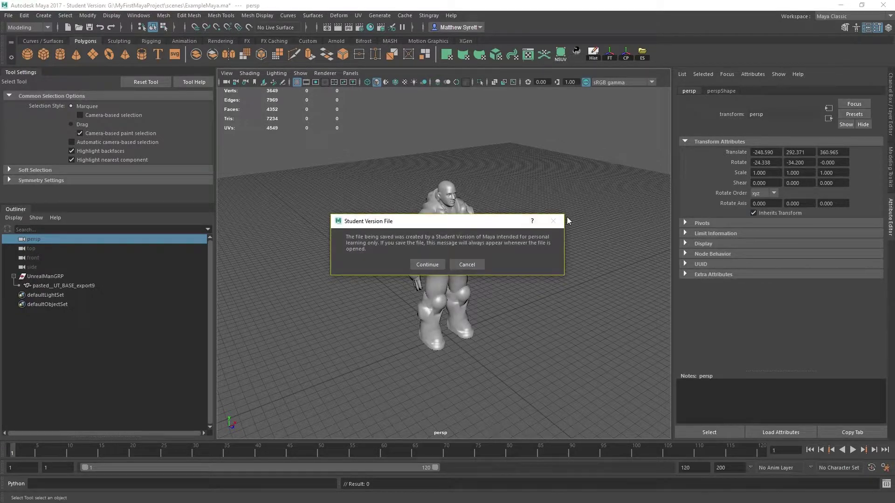
{"action": "left_click", "coordinate": [472, 264]}
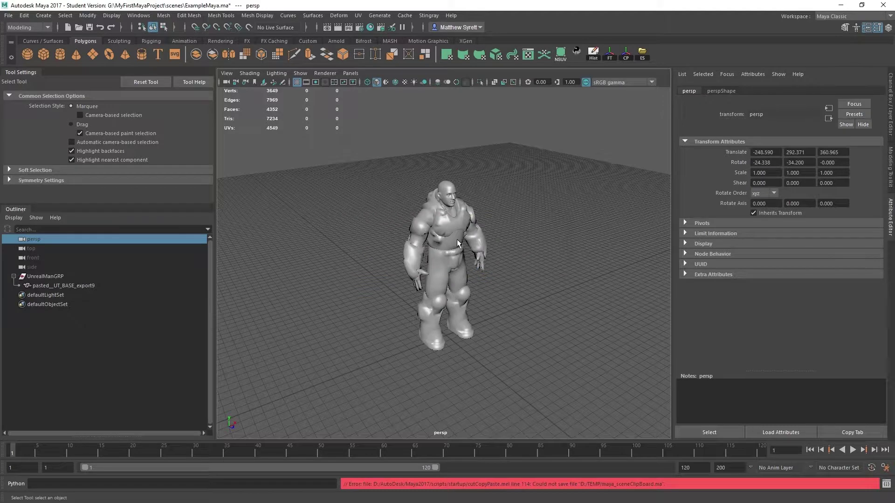
Show the persp camera's perspShape attributes and check how the character and grid display when zoomed far out and back in.
{"action": "left_click", "coordinate": [457, 240]}
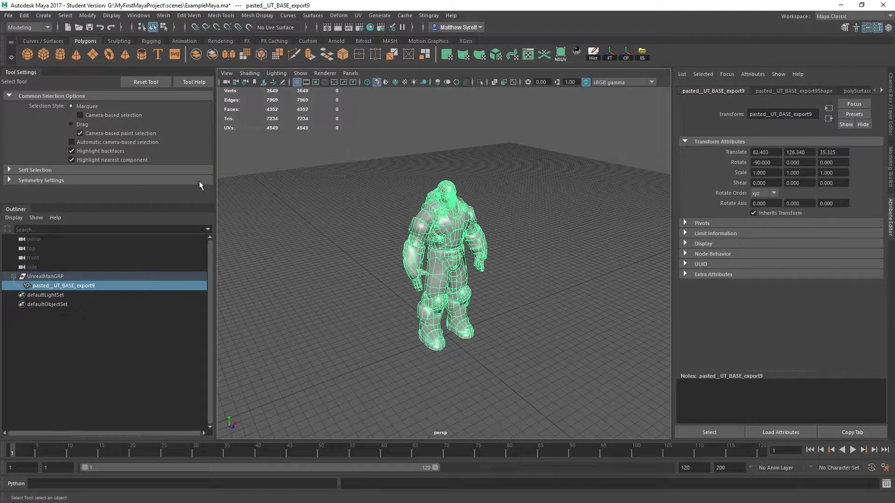
{"action": "left_click", "coordinate": [34, 240]}
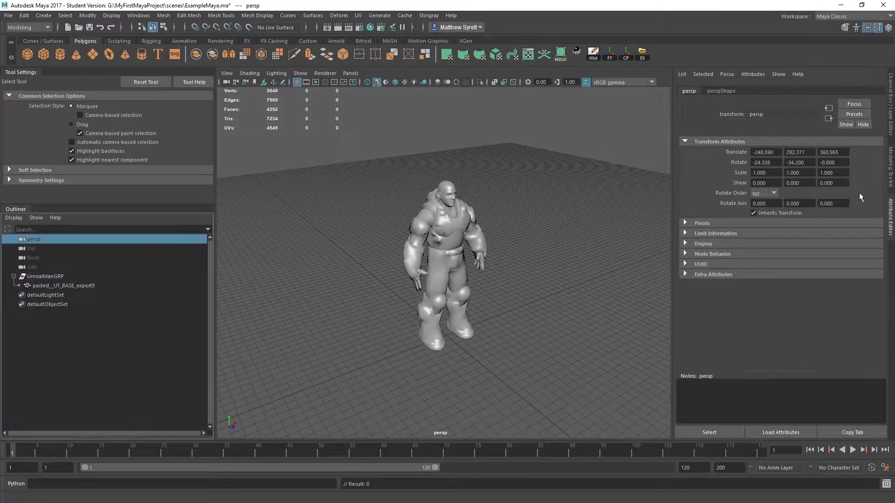
{"action": "left_click", "coordinate": [722, 91]}
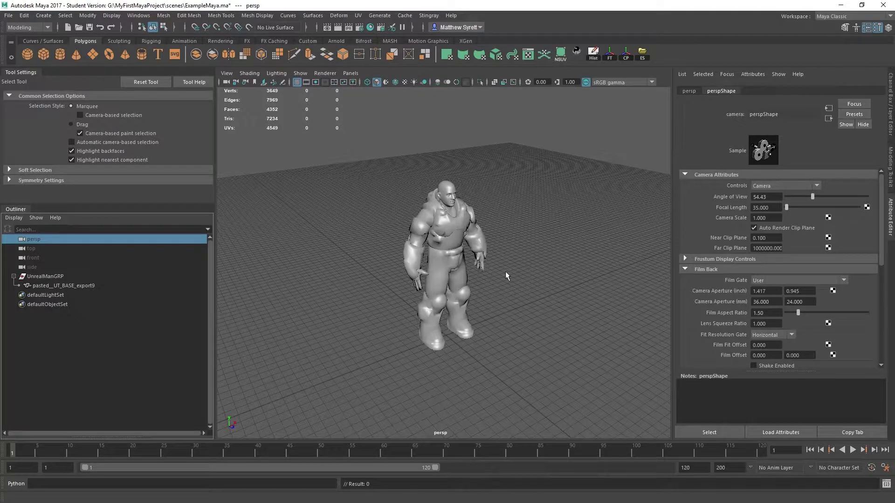
{"action": "scroll", "coordinate": [506, 274], "scroll_direction": "down", "scroll_amount": 15}
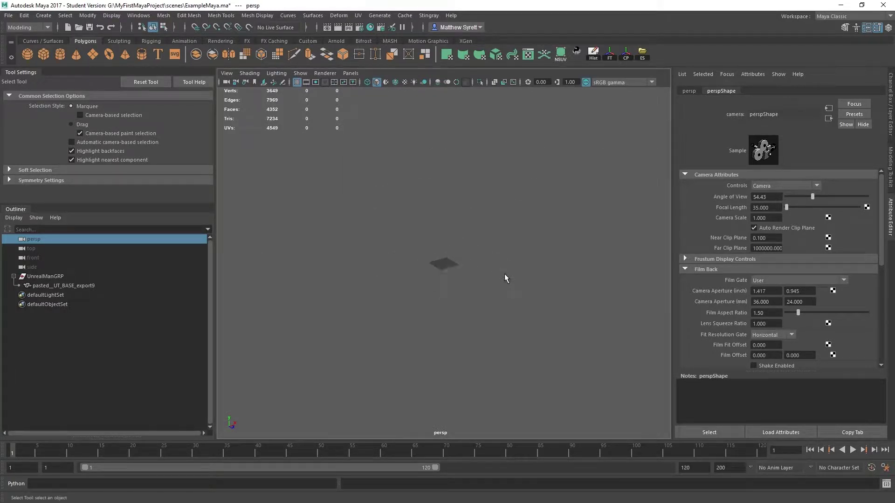
{"action": "scroll", "coordinate": [505, 273], "scroll_direction": "up", "scroll_amount": 15}
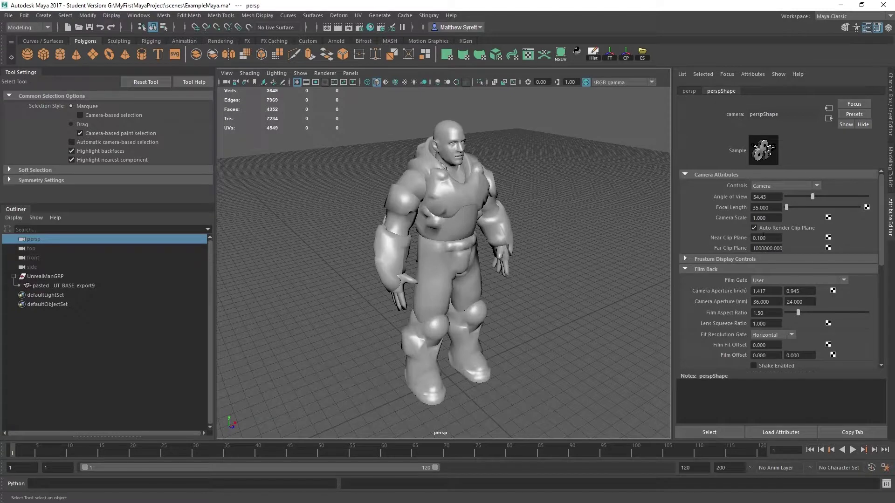
{"action": "middle_click_drag", "start_coordinate": [542, 247], "coordinate": [551, 218], "text": "alt"}
{"action": "mouse_move", "coordinate": [550, 247]}
{"action": "left_mouse_down", "text": "alt"}
{"action": "mouse_move", "coordinate": [604, 212]}
{"action": "mouse_move", "coordinate": [553, 239]}
{"action": "left_mouse_up", "text": "alt"}
{"action": "scroll", "coordinate": [510, 232], "scroll_direction": "down", "scroll_amount": 15}
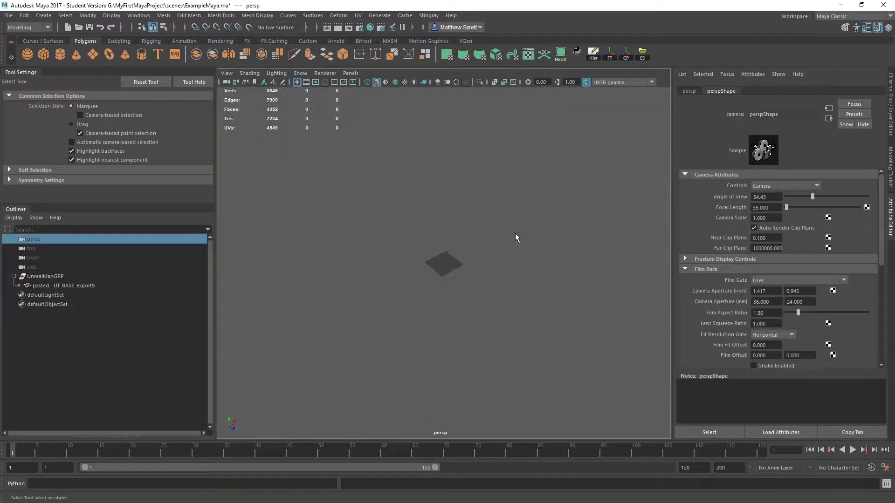
{"action": "scroll", "coordinate": [516, 233], "scroll_direction": "up", "scroll_amount": 4}
{"action": "scroll", "coordinate": [513, 235], "scroll_direction": "up", "scroll_amount": 10}
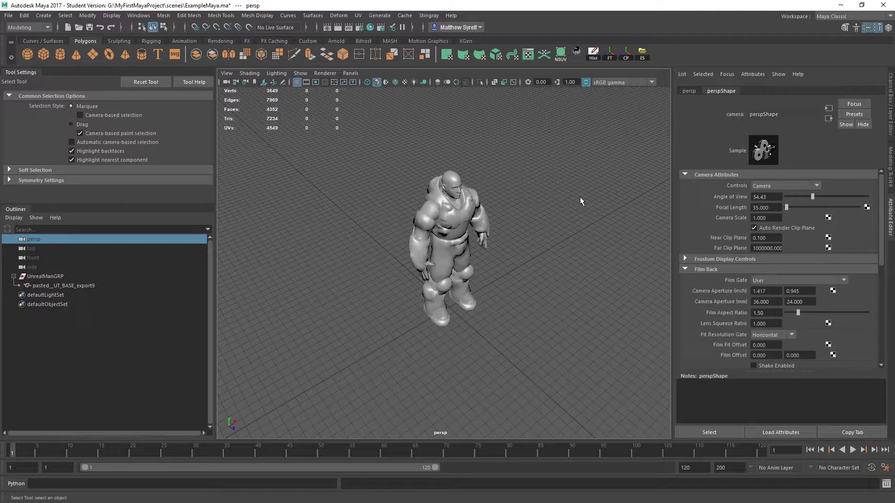
Select the character mesh in the viewport and activate the Move tool.
{"action": "left_click_drag", "start_coordinate": [894, 68], "coordinate": [569, 25]}
{"action": "left_click", "coordinate": [657, 26]}
{"action": "left_click_drag", "start_coordinate": [518, 253], "coordinate": [438, 215], "text": "alt"}
{"action": "left_click", "coordinate": [438, 215]}
{"action": "key", "text": "w"}
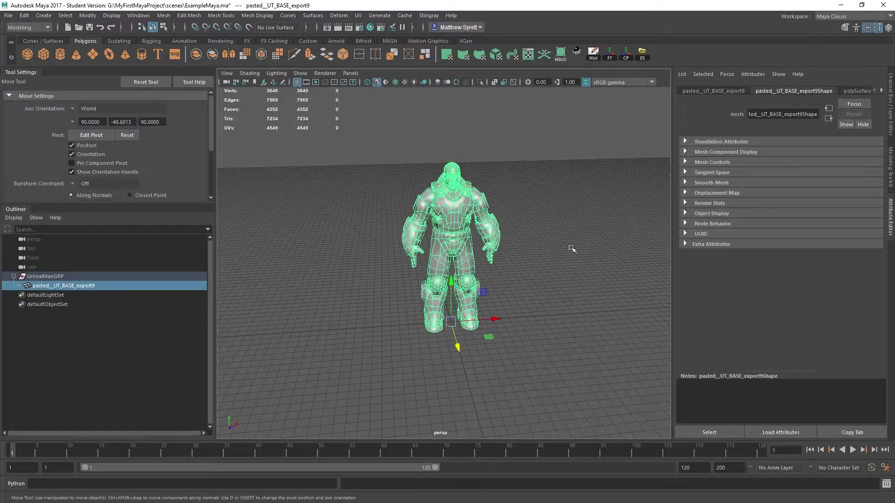
Examine the mesh's move manipulator and pivot location between the feet from several angles.
{"action": "left_click_drag", "start_coordinate": [573, 249], "coordinate": [488, 270], "text": "alt"}
{"action": "middle_click_drag", "start_coordinate": [488, 270], "coordinate": [505, 214], "text": "alt"}
{"action": "right_click_drag", "start_coordinate": [505, 213], "coordinate": [536, 252], "text": "alt"}
{"action": "middle_click_drag", "start_coordinate": [536, 252], "coordinate": [490, 262], "text": "alt"}
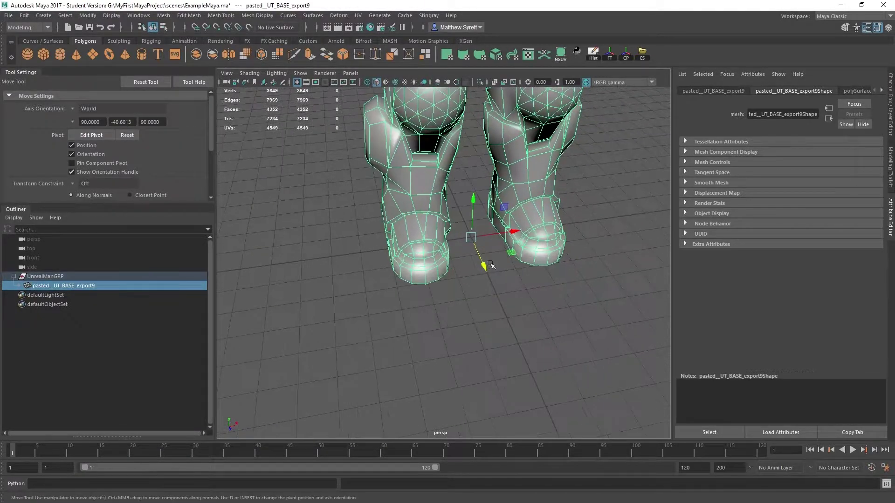
{"action": "left_click_drag", "start_coordinate": [450, 249], "coordinate": [427, 304], "text": "alt"}
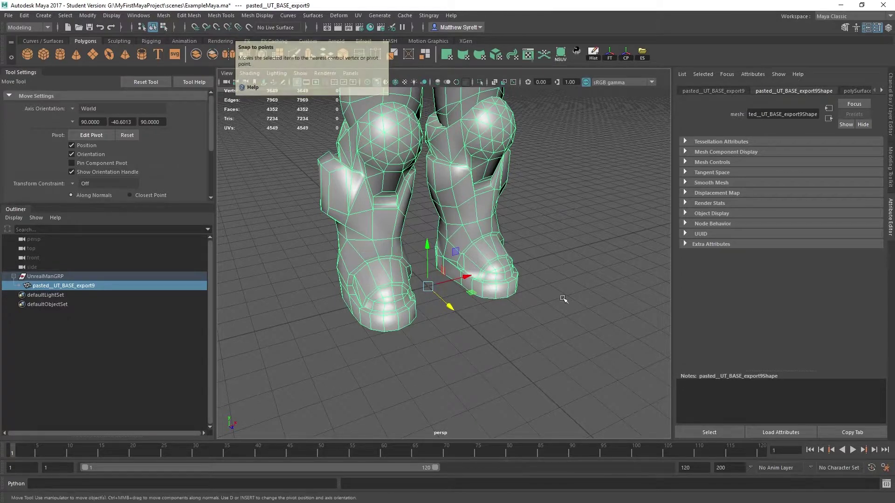
{"action": "left_click_drag", "start_coordinate": [491, 300], "coordinate": [476, 300], "text": "alt"}
{"action": "middle_click_drag", "start_coordinate": [431, 234], "coordinate": [396, 196], "text": "alt"}
{"action": "left_click_drag", "start_coordinate": [397, 196], "coordinate": [439, 222], "text": "alt"}
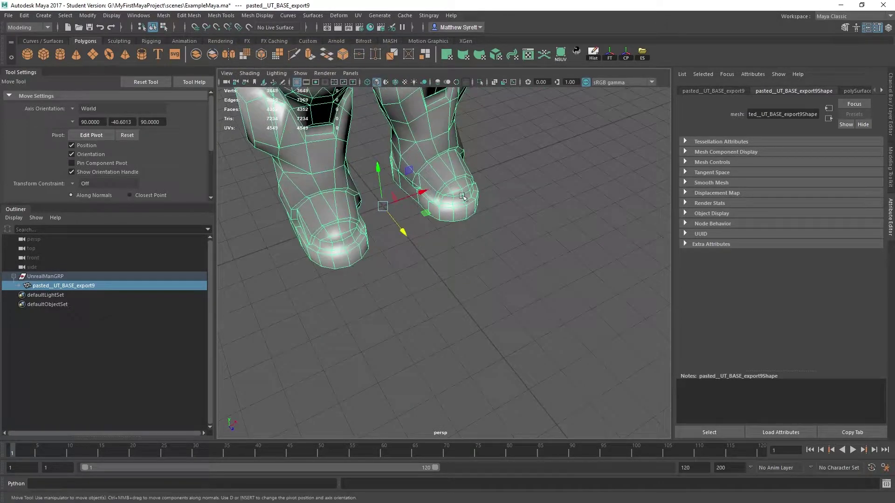
{"action": "middle_click_drag", "start_coordinate": [430, 211], "coordinate": [451, 225], "text": "alt"}
{"action": "scroll", "coordinate": [399, 223], "scroll_direction": "down", "scroll_amount": 3}
{"action": "left_click_drag", "start_coordinate": [506, 246], "coordinate": [455, 236], "text": "alt"}
{"action": "scroll", "coordinate": [429, 244], "scroll_direction": "down", "scroll_amount": 4}
{"action": "middle_click_drag", "start_coordinate": [429, 244], "coordinate": [437, 225], "text": "alt"}
Try moving the character mesh with grid snapping and then freely, and undo the move.
{"action": "key", "text": "x"}
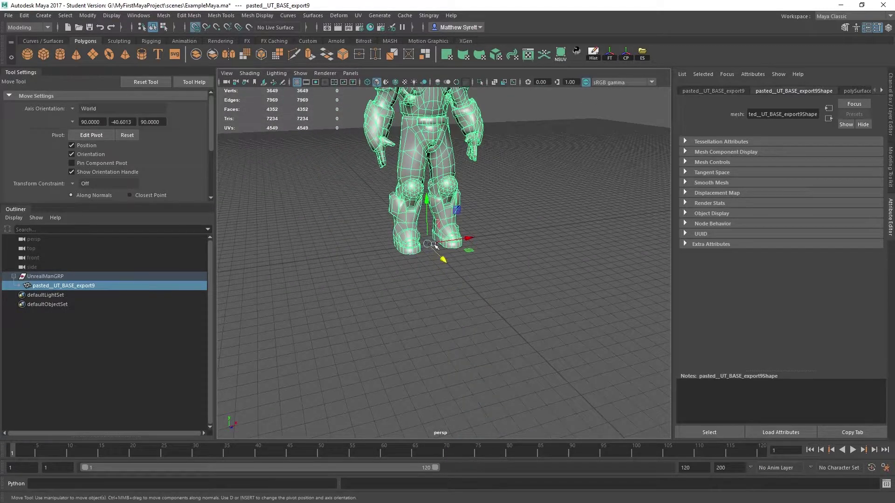
{"action": "mouse_move", "coordinate": [428, 244]}
{"action": "left_mouse_down"}
{"action": "mouse_move", "coordinate": [532, 229]}
{"action": "mouse_move", "coordinate": [457, 274]}
{"action": "mouse_move", "coordinate": [407, 263]}
{"action": "mouse_move", "coordinate": [393, 272]}
{"action": "mouse_move", "coordinate": [427, 284]}
{"action": "mouse_move", "coordinate": [450, 268]}
{"action": "mouse_move", "coordinate": [410, 285]}
{"action": "mouse_move", "coordinate": [433, 252]}
{"action": "left_mouse_up"}
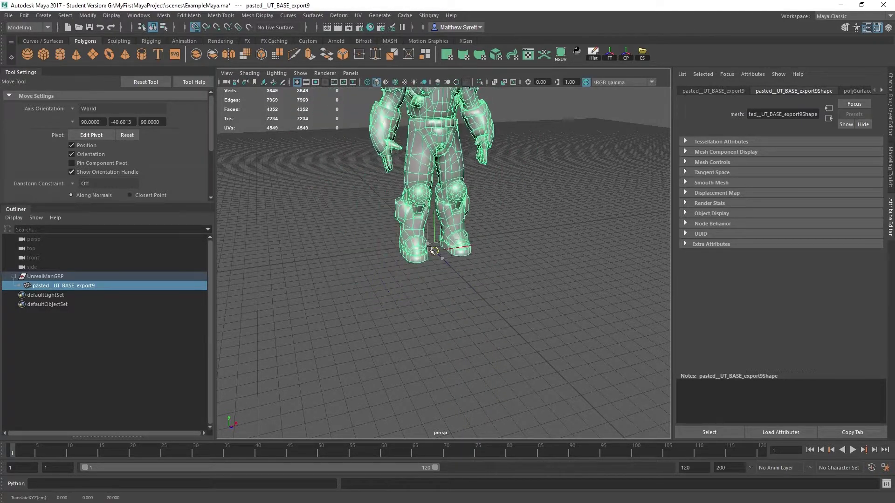
{"action": "left_click_drag", "start_coordinate": [449, 221], "coordinate": [506, 237]}
{"action": "left_click_drag", "start_coordinate": [466, 276], "coordinate": [448, 265], "text": "alt"}
{"action": "scroll", "coordinate": [475, 264], "scroll_direction": "up", "scroll_amount": 5}
{"action": "key", "text": "v"}
{"action": "key", "text": "ctrl+z"}
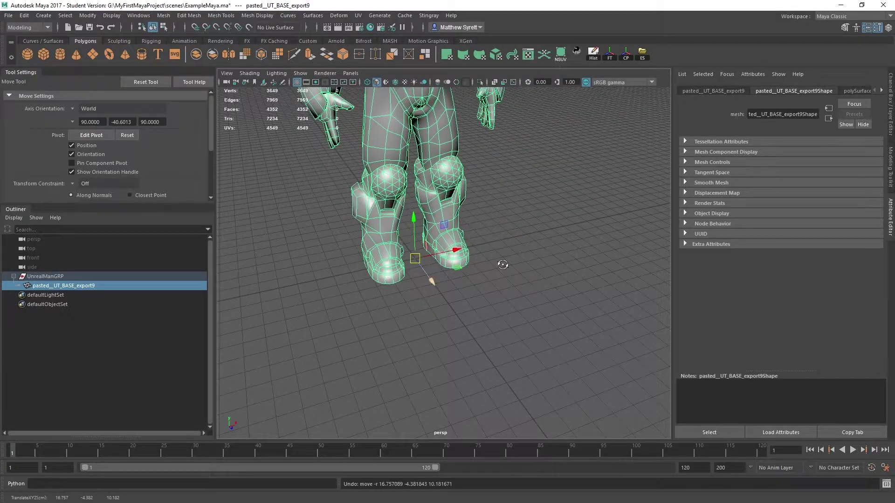
Turn on pivot editing for the character mesh, try repositioning its pivot between the feet, and leave pivot editing.
{"action": "left_click_drag", "start_coordinate": [503, 265], "coordinate": [467, 267], "text": "alt"}
{"action": "scroll", "coordinate": [466, 267], "scroll_direction": "up", "scroll_amount": 5}
{"action": "left_click_drag", "start_coordinate": [405, 279], "coordinate": [384, 270], "text": "alt"}
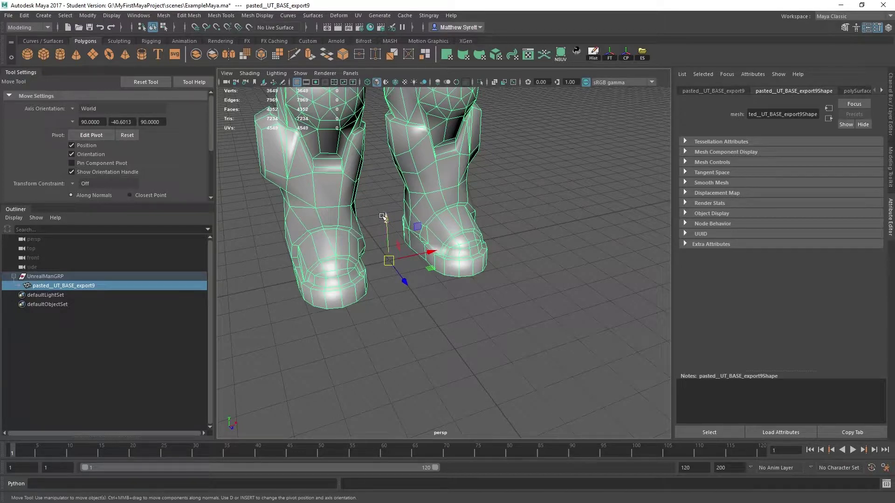
{"action": "key", "text": "d"}
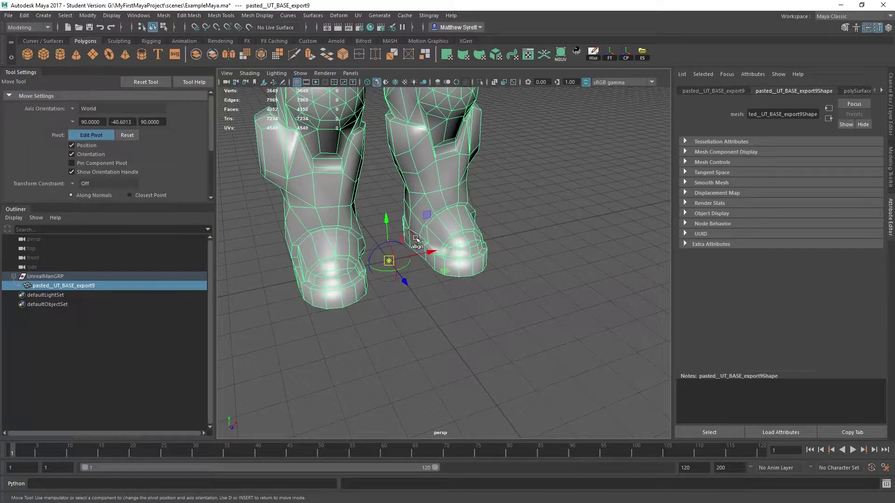
{"action": "mouse_move", "coordinate": [396, 271]}
{"action": "left_mouse_down"}
{"action": "mouse_move", "coordinate": [436, 270]}
{"action": "mouse_move", "coordinate": [478, 286]}
{"action": "mouse_move", "coordinate": [368, 291]}
{"action": "mouse_move", "coordinate": [326, 279]}
{"action": "mouse_move", "coordinate": [329, 219]}
{"action": "mouse_move", "coordinate": [304, 213]}
{"action": "mouse_move", "coordinate": [469, 280]}
{"action": "mouse_move", "coordinate": [398, 274]}
{"action": "mouse_move", "coordinate": [390, 264]}
{"action": "left_mouse_up"}
{"action": "key", "text": "x"}
{"action": "key", "text": "d"}
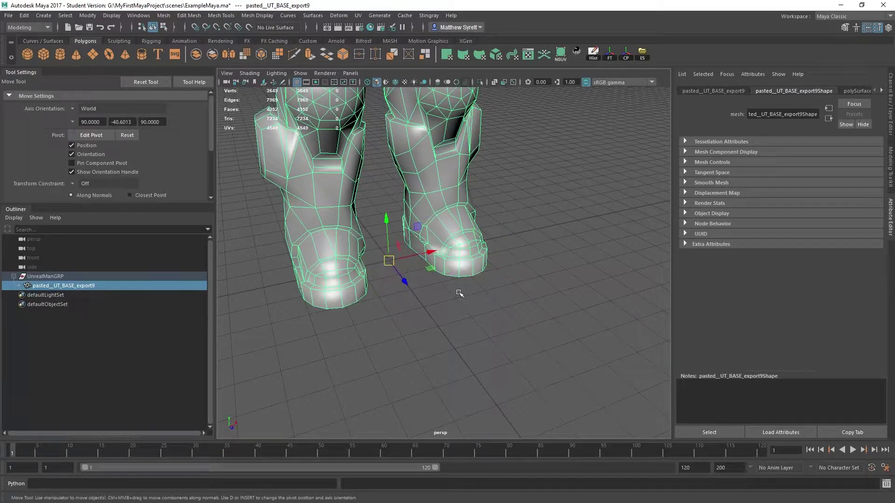
{"action": "key", "text": "d"}
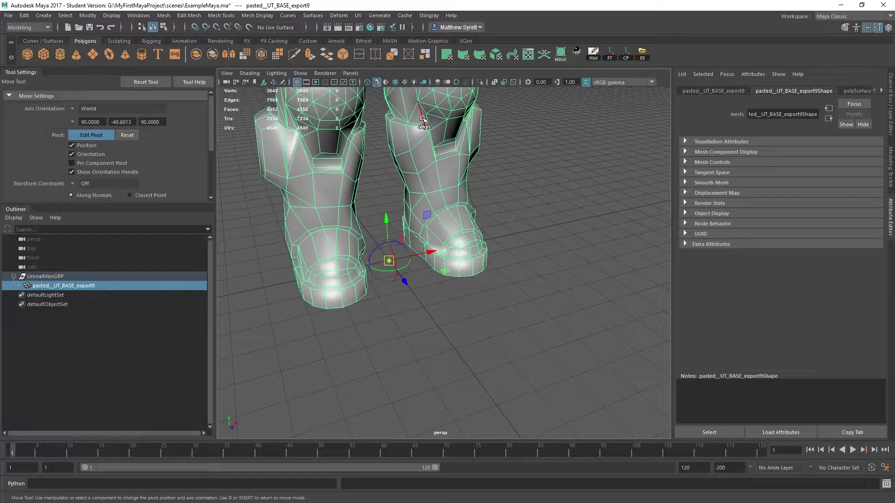
{"action": "key", "text": "d"}
{"action": "scroll", "coordinate": [449, 274], "scroll_direction": "down", "scroll_amount": 15}
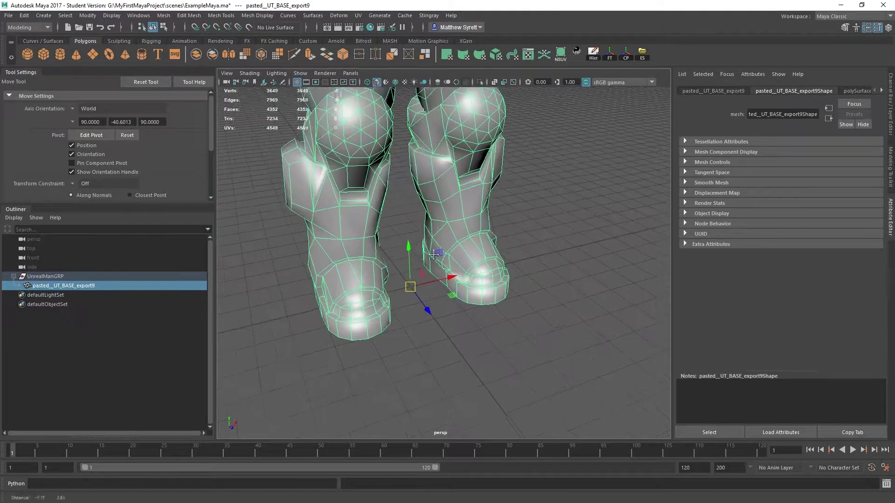
{"action": "scroll", "coordinate": [468, 272], "scroll_direction": "up", "scroll_amount": 12}
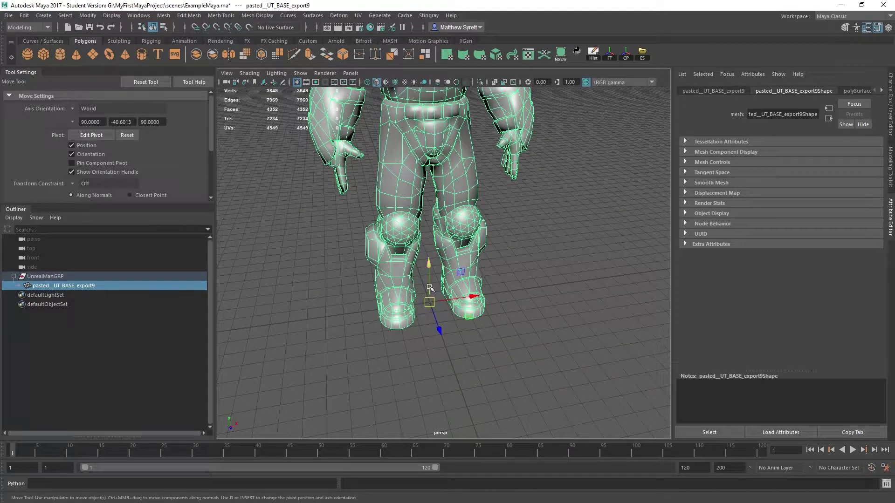
{"action": "left_click_drag", "start_coordinate": [431, 286], "coordinate": [359, 247], "text": "alt"}
{"action": "left_click_drag", "start_coordinate": [433, 233], "coordinate": [487, 245], "text": "alt"}
{"action": "scroll", "coordinate": [497, 247], "scroll_direction": "up", "scroll_amount": 5}
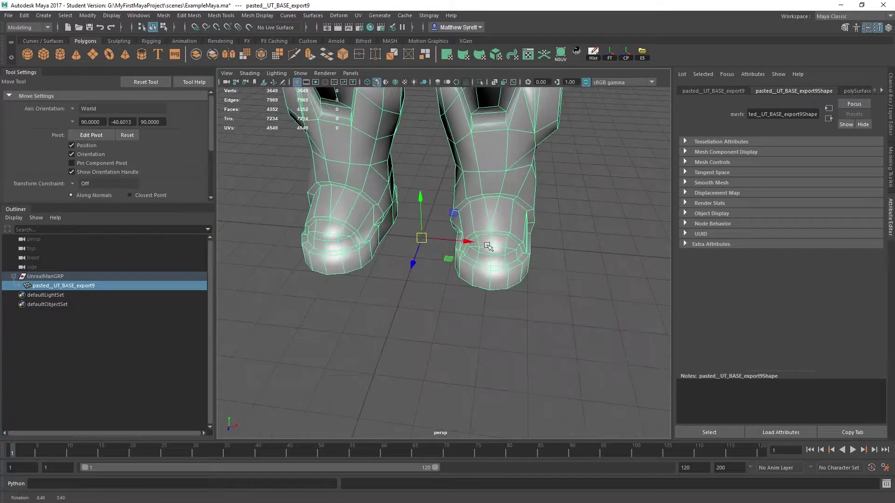
{"action": "scroll", "coordinate": [485, 244], "scroll_direction": "down", "scroll_amount": 6}
{"action": "left_click_drag", "start_coordinate": [428, 231], "coordinate": [481, 223], "text": "alt"}
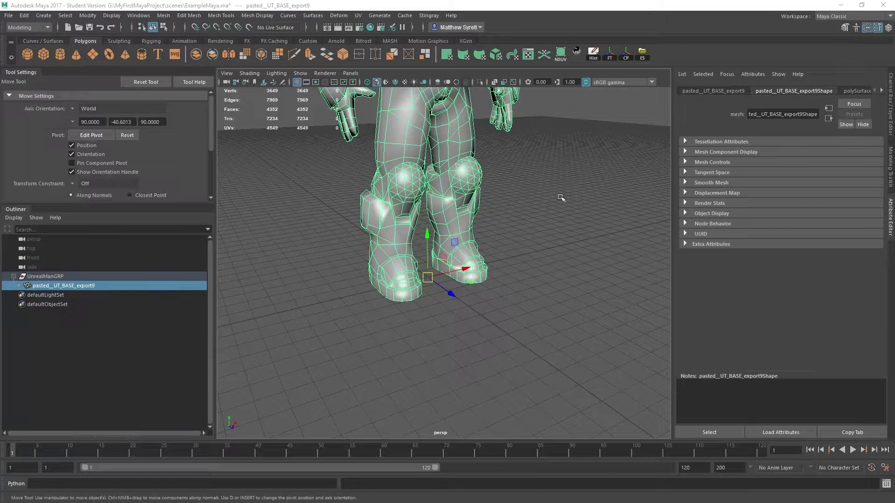
Reset the character mesh's pivot to its default location.
{"action": "middle_click_drag", "start_coordinate": [472, 179], "coordinate": [468, 218], "text": "alt"}
{"action": "left_click_drag", "start_coordinate": [469, 212], "coordinate": [389, 273], "text": "alt"}
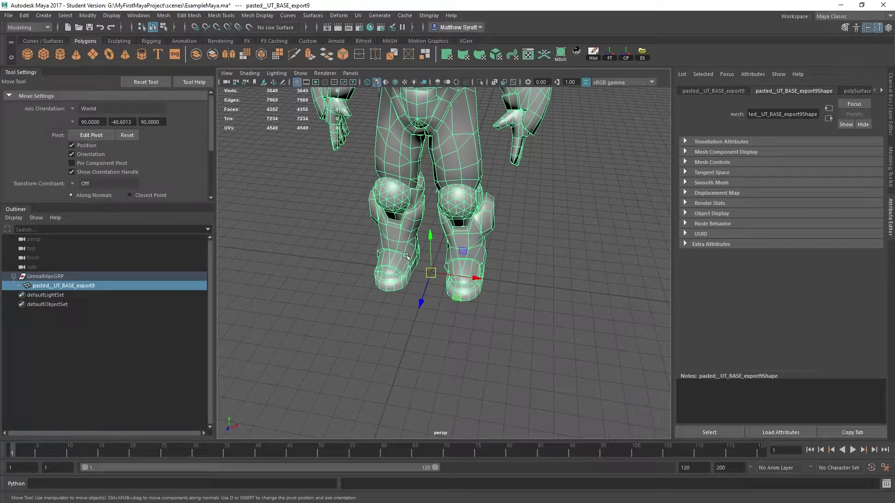
{"action": "middle_click_drag", "start_coordinate": [439, 288], "coordinate": [443, 261], "text": "alt"}
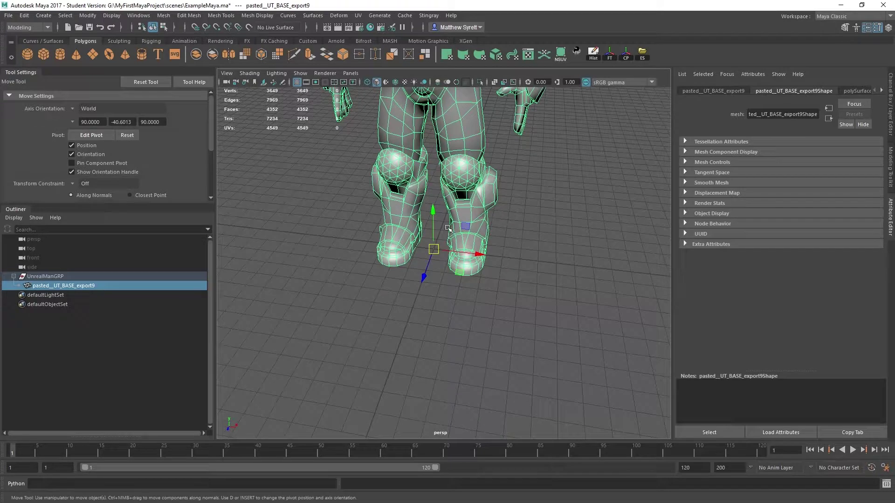
{"action": "left_click_drag", "start_coordinate": [448, 228], "coordinate": [419, 219], "text": "alt"}
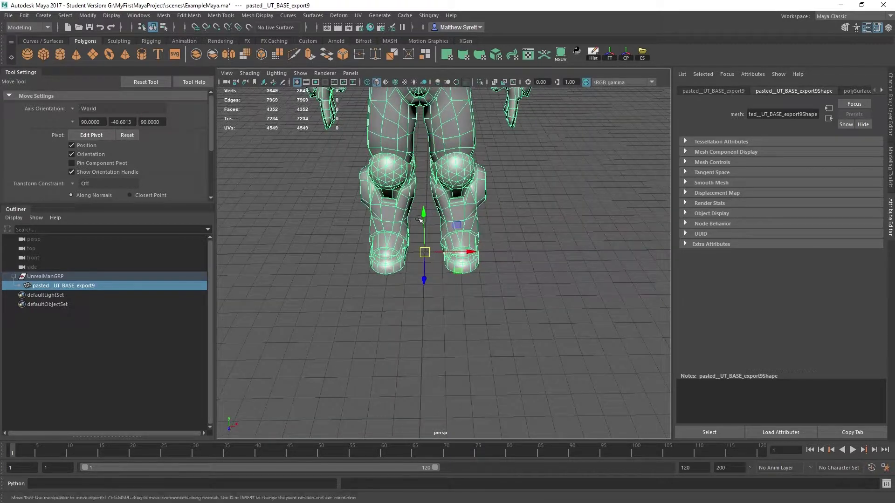
{"action": "left_click", "coordinate": [127, 135]}
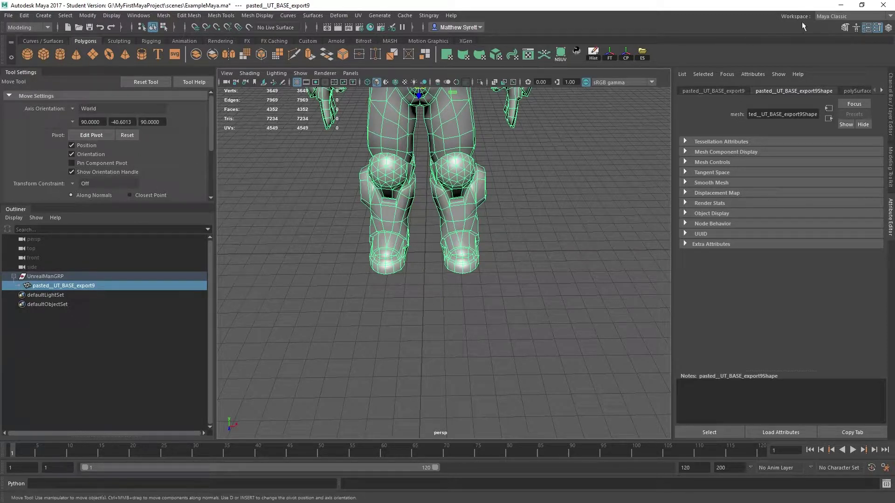
Switch the workspace to Modeling - Standard and activate the Select tool.
{"action": "left_click", "coordinate": [878, 16]}
{"action": "left_click", "coordinate": [825, 36]}
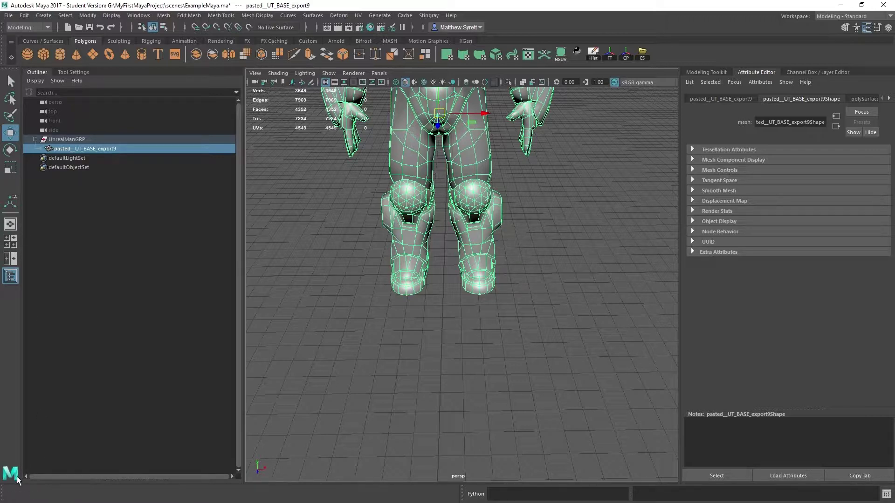
{"action": "left_click", "coordinate": [10, 84]}
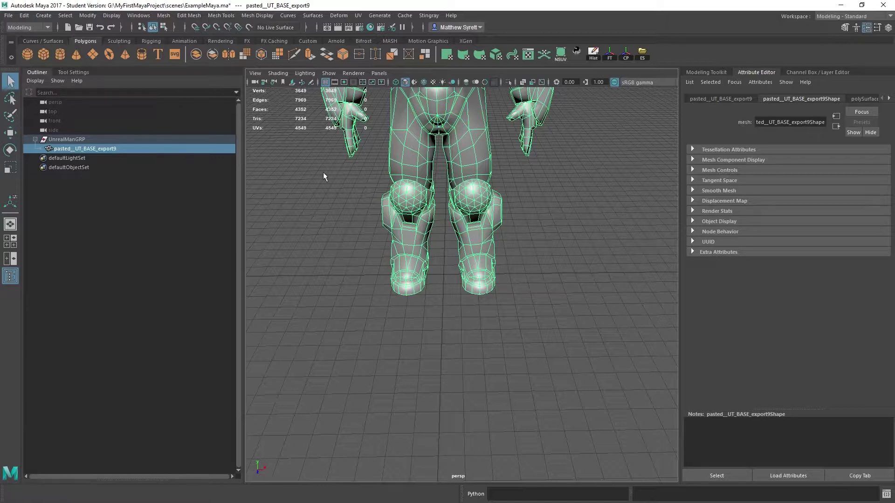
{"action": "left_click_drag", "start_coordinate": [459, 261], "coordinate": [425, 224], "text": "alt"}
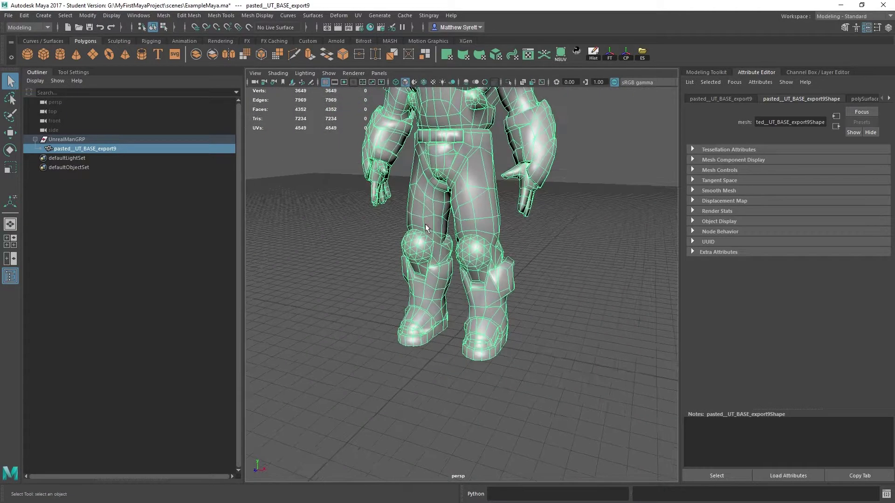
Select the character mesh and cycle through the Move, Rotate and Scale tools to view their manipulators.
{"action": "left_click", "coordinate": [546, 262]}
{"action": "left_click", "coordinate": [462, 183]}
{"action": "left_click", "coordinate": [10, 132]}
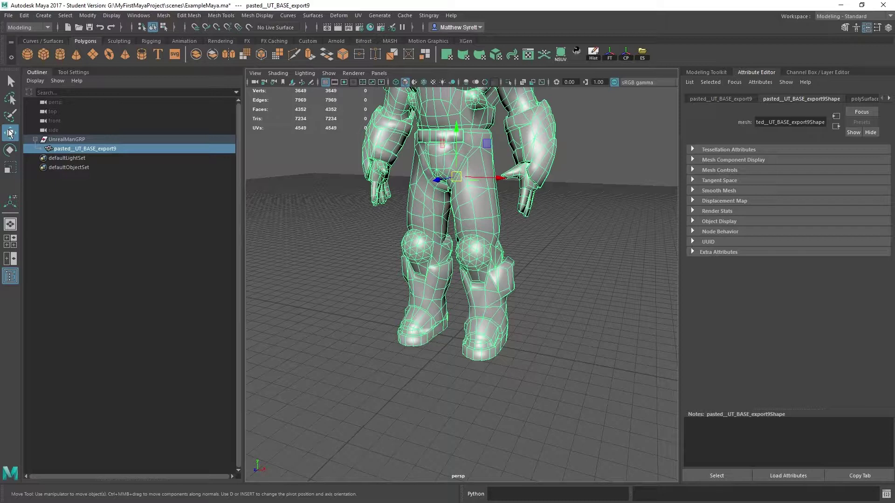
{"action": "left_click", "coordinate": [9, 151]}
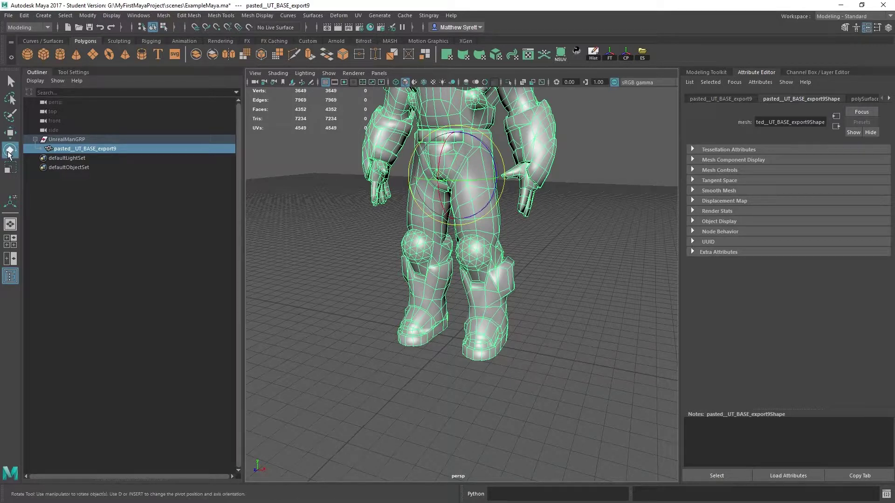
{"action": "left_click", "coordinate": [7, 171]}
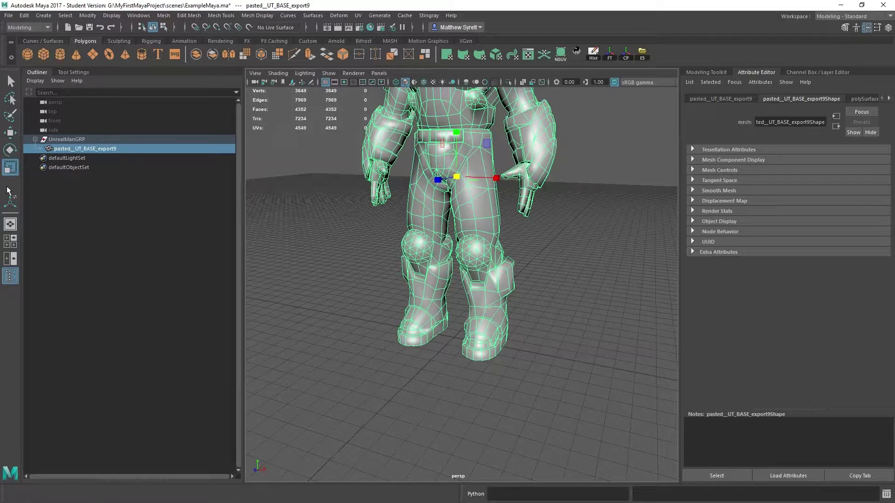
Open the Move tool's settings, compare them with the Rotate and Scale settings, and return to the Move tool.
{"action": "double_click", "coordinate": [11, 131]}
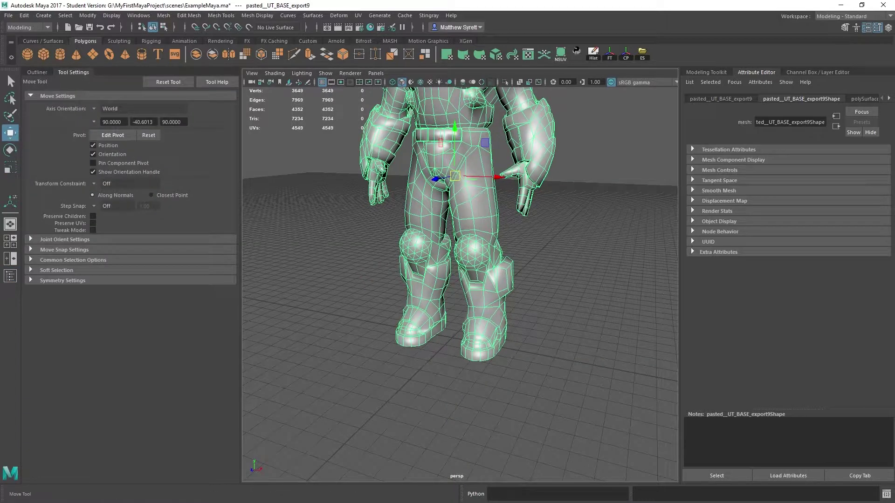
{"action": "left_click", "coordinate": [9, 150]}
{"action": "left_click", "coordinate": [16, 172]}
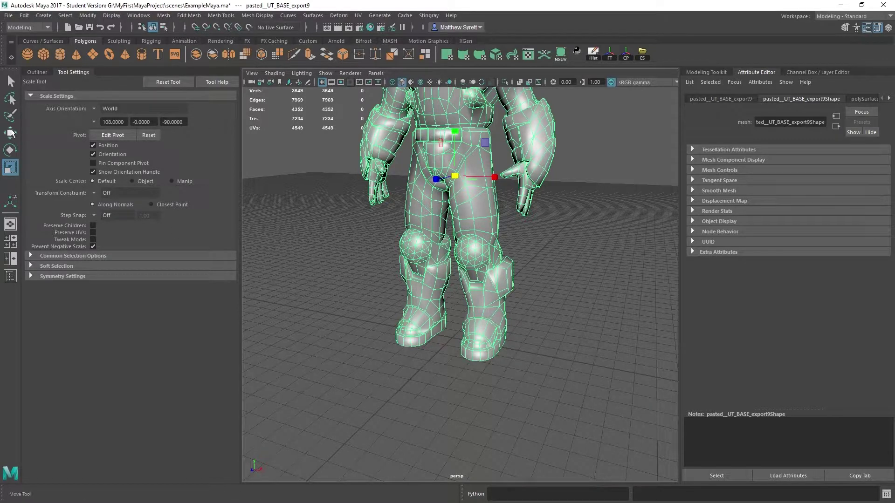
{"action": "key", "text": "w"}
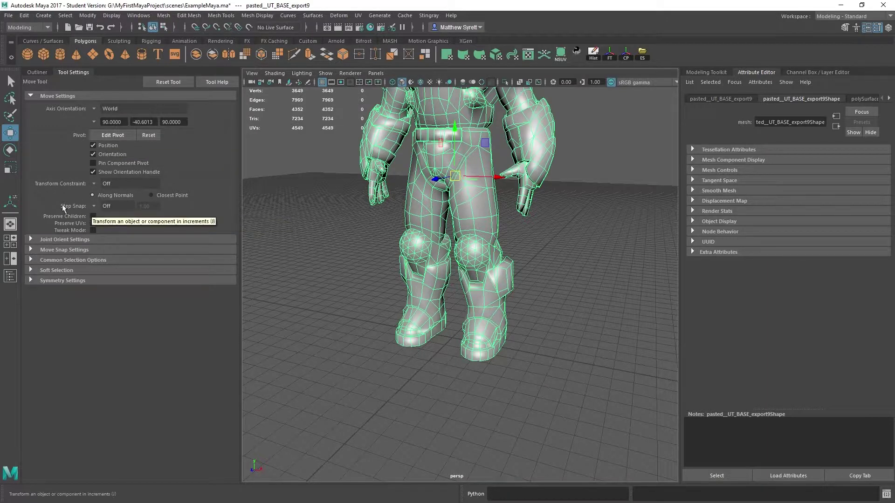
Try Relative step snapping for the Move tool and set Step Snap back to Off.
{"action": "left_click", "coordinate": [94, 206]}
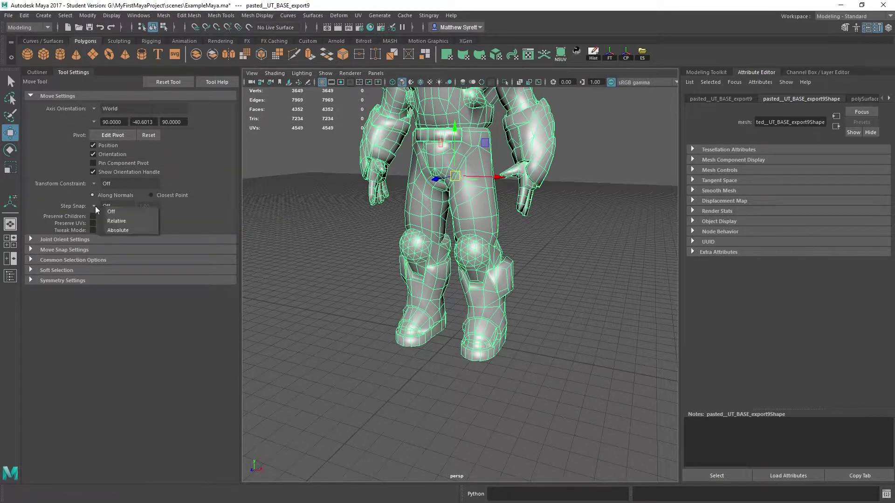
{"action": "left_click", "coordinate": [126, 223]}
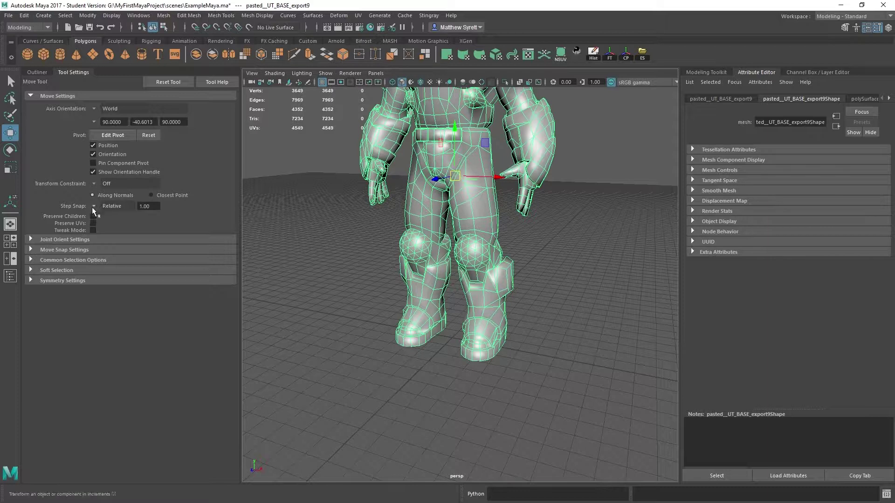
{"action": "left_click", "coordinate": [93, 206]}
{"action": "left_click", "coordinate": [121, 211]}
Reactivate the Move tool and bring the Outliner back with the pasted__UT_BASE_export9 mesh selected.
{"action": "left_click", "coordinate": [10, 150]}
{"action": "left_click", "coordinate": [10, 135]}
{"action": "left_click_drag", "start_coordinate": [464, 204], "coordinate": [454, 212], "text": "alt"}
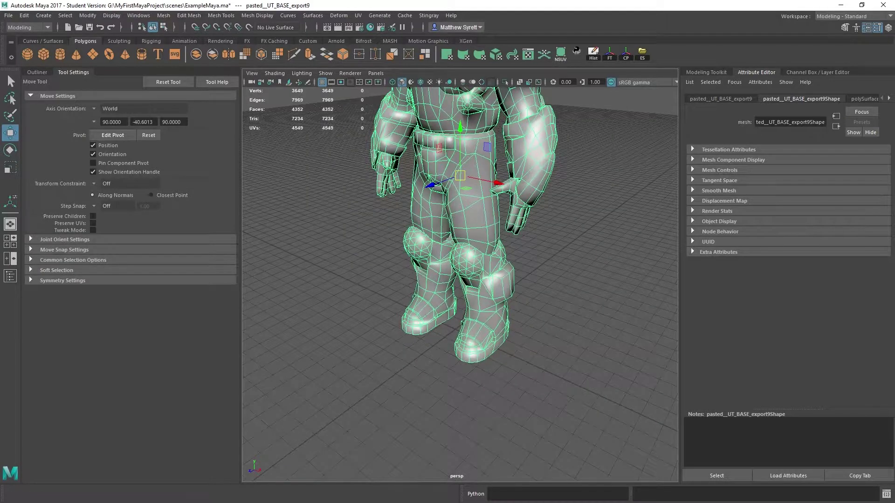
{"action": "left_click", "coordinate": [10, 276]}
{"action": "left_click", "coordinate": [72, 147]}
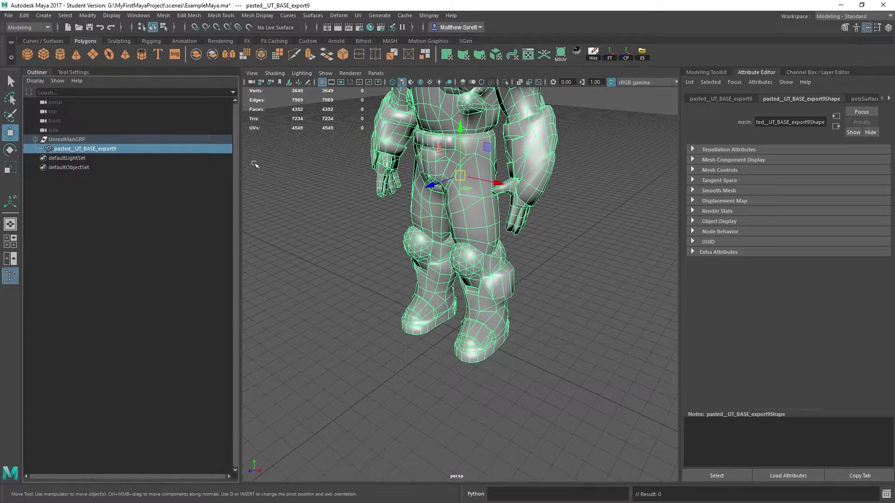
Try moving the character mesh freely off the origin, and undo the move.
{"action": "left_click_drag", "start_coordinate": [425, 238], "coordinate": [387, 245], "text": "alt"}
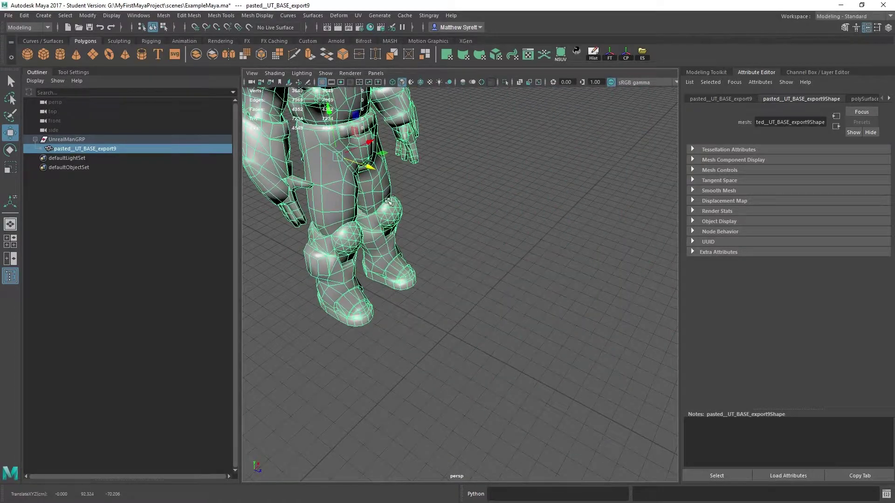
{"action": "key", "text": "ctrl+z"}
{"action": "left_click_drag", "start_coordinate": [571, 282], "coordinate": [480, 262], "text": "alt"}
{"action": "middle_click_drag", "start_coordinate": [480, 262], "coordinate": [469, 231], "text": "alt"}
{"action": "left_click_drag", "start_coordinate": [469, 230], "coordinate": [522, 224], "text": "alt"}
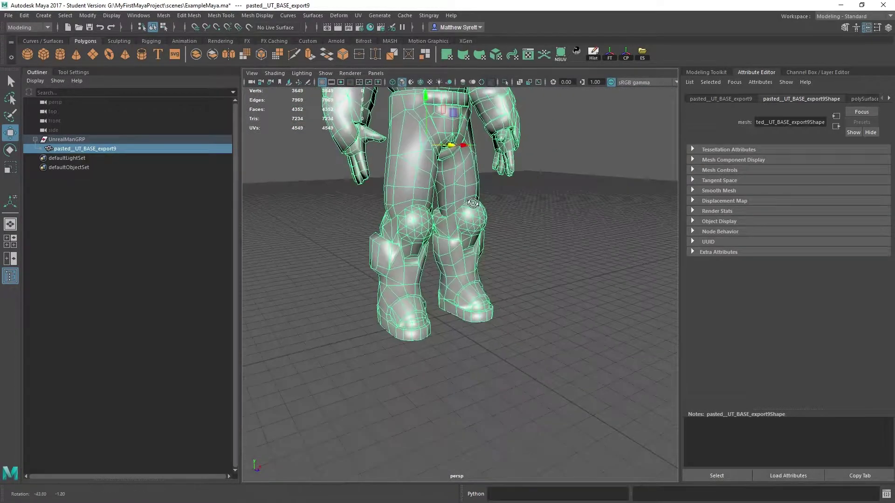
Snap the character mesh's pivot from the hips to the grid origin between the feet.
{"action": "key", "text": "d"}
{"action": "key", "text": "v"}
{"action": "key", "text": "x"}
{"action": "left_click_drag", "start_coordinate": [425, 145], "coordinate": [442, 318]}
{"action": "left_click_drag", "start_coordinate": [525, 252], "coordinate": [509, 190], "text": "alt"}
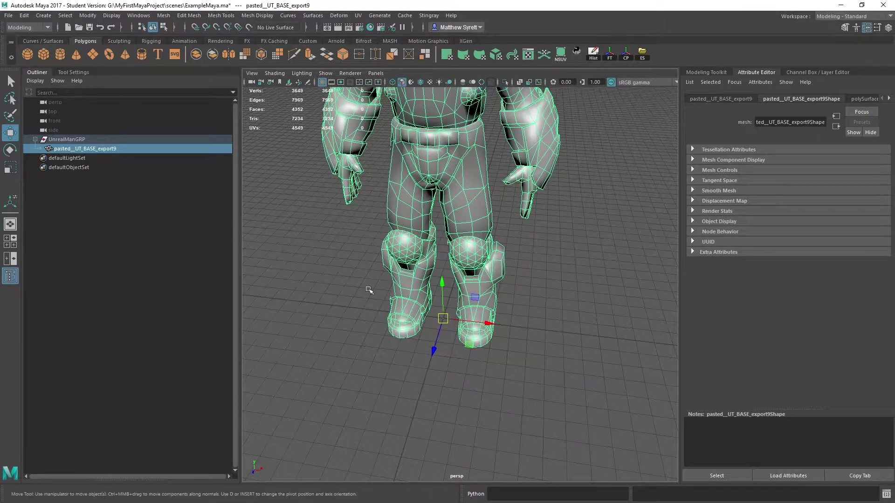
Show the mesh's channel values, delete its construction history and freeze its transformations.
{"action": "key", "text": "ctrl+a"}
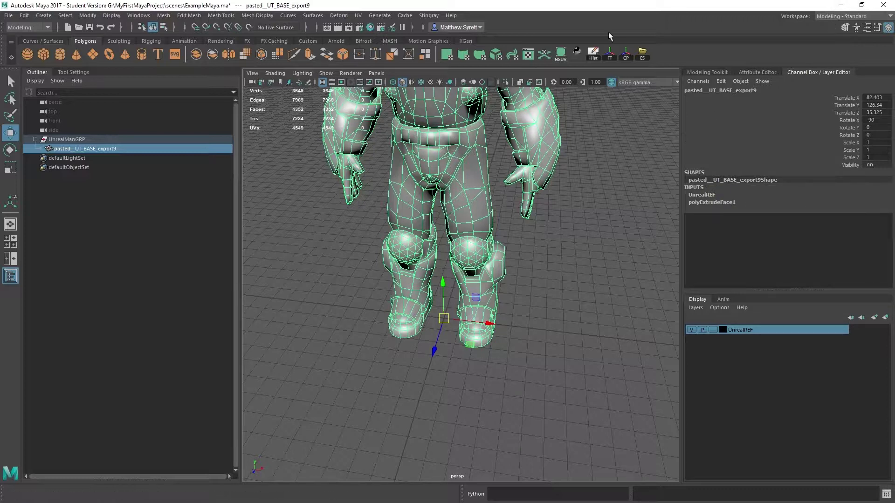
{"action": "left_click", "coordinate": [599, 56]}
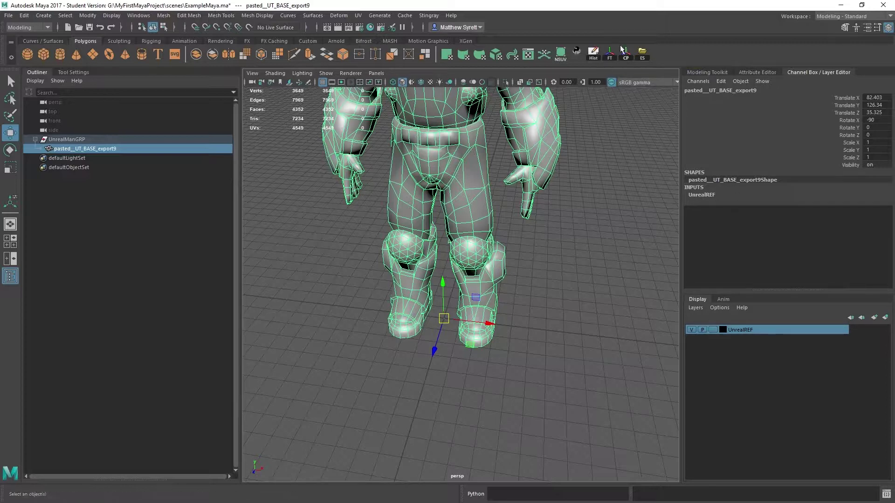
{"action": "left_click", "coordinate": [610, 55]}
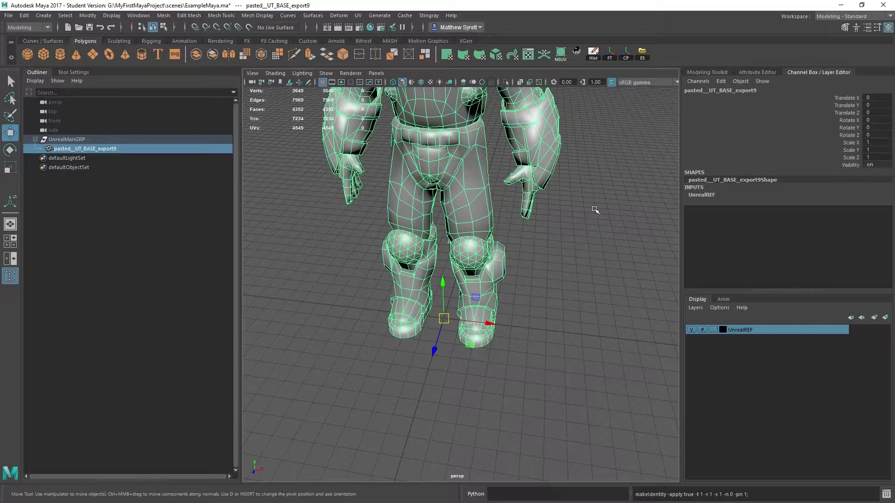
Move the character mesh 130 units along X with grid snapping and freeze its transformations.
{"action": "middle_click_drag", "start_coordinate": [481, 330], "coordinate": [476, 288], "text": "alt"}
{"action": "key", "text": "x"}
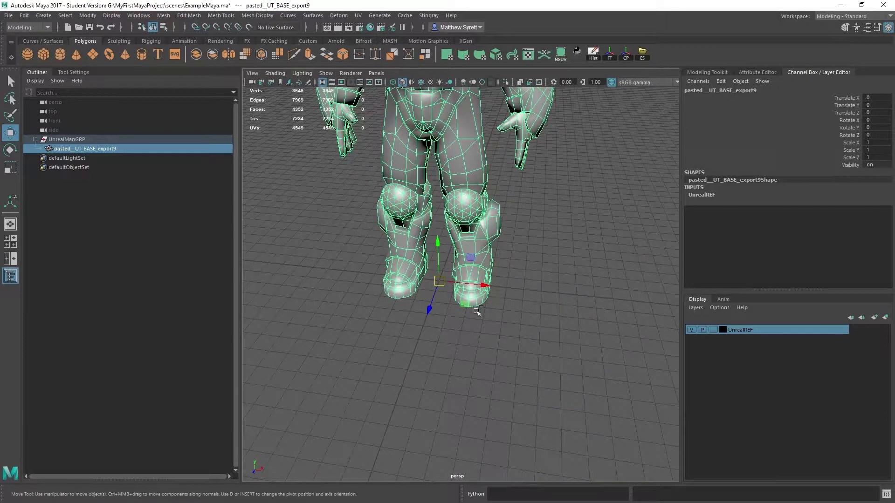
{"action": "left_click_drag", "start_coordinate": [480, 286], "coordinate": [678, 306]}
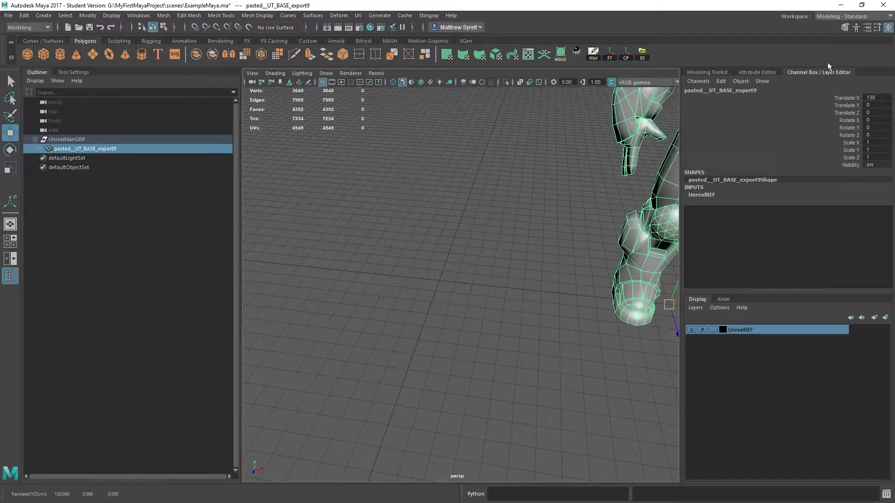
{"action": "left_click", "coordinate": [611, 56]}
{"action": "middle_click_drag", "start_coordinate": [584, 315], "coordinate": [397, 315], "text": "alt"}
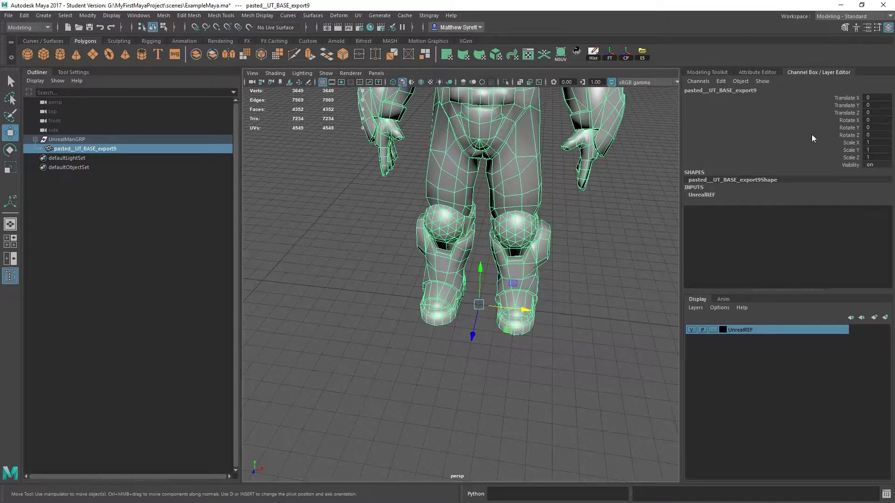
Move the character mesh -130 units along X with grid snapping and freeze its transformations again.
{"action": "middle_click_drag", "start_coordinate": [420, 190], "coordinate": [484, 177], "text": "alt"}
{"action": "key", "text": "x"}
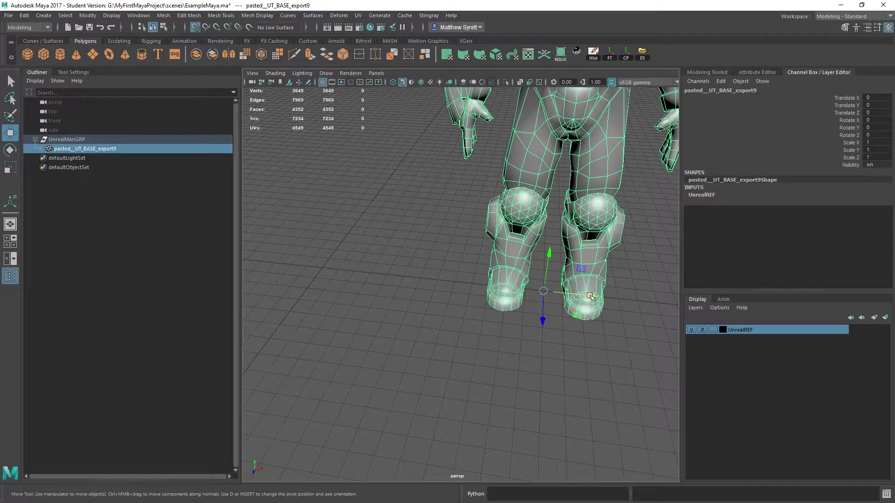
{"action": "left_click_drag", "start_coordinate": [587, 295], "coordinate": [325, 290]}
{"action": "left_click", "coordinate": [611, 57]}
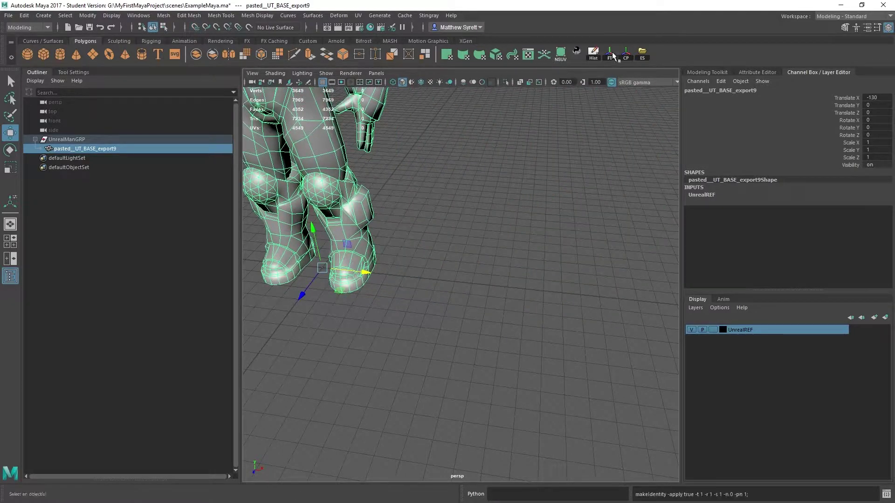
{"action": "middle_click_drag", "start_coordinate": [339, 246], "coordinate": [485, 258], "text": "alt"}
{"action": "left_click_drag", "start_coordinate": [485, 258], "coordinate": [457, 233], "text": "alt"}
{"action": "middle_click_drag", "start_coordinate": [456, 233], "coordinate": [449, 288], "text": "alt"}
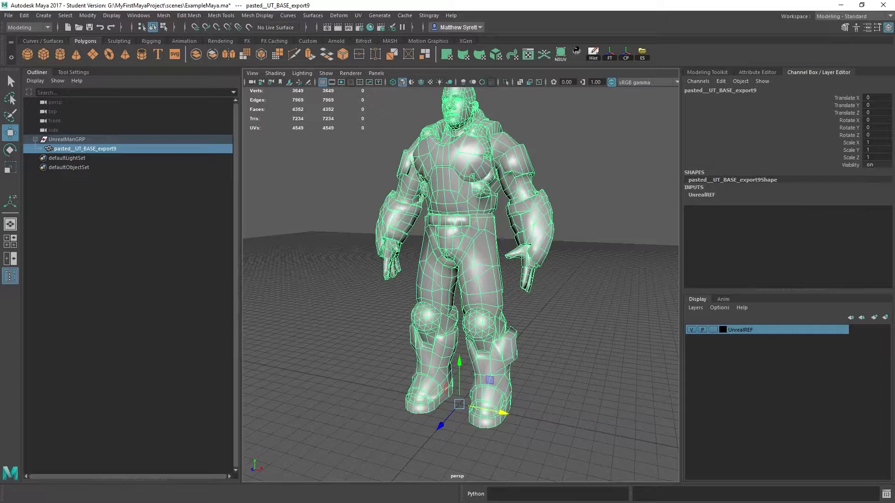
Toggle the Outliner off and back on to demonstrate its visibility.
{"action": "left_click", "coordinate": [8, 279]}
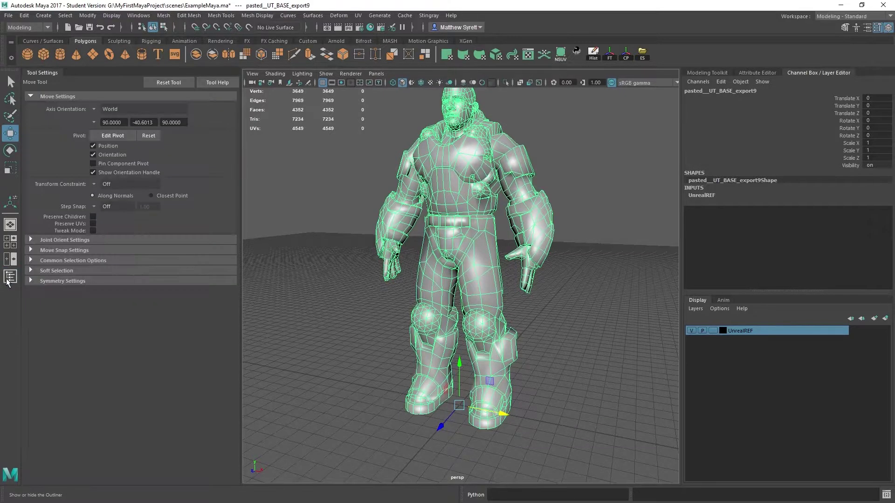
{"action": "left_click", "coordinate": [8, 279]}
{"action": "left_click", "coordinate": [7, 279]}
{"action": "left_click", "coordinate": [8, 278]}
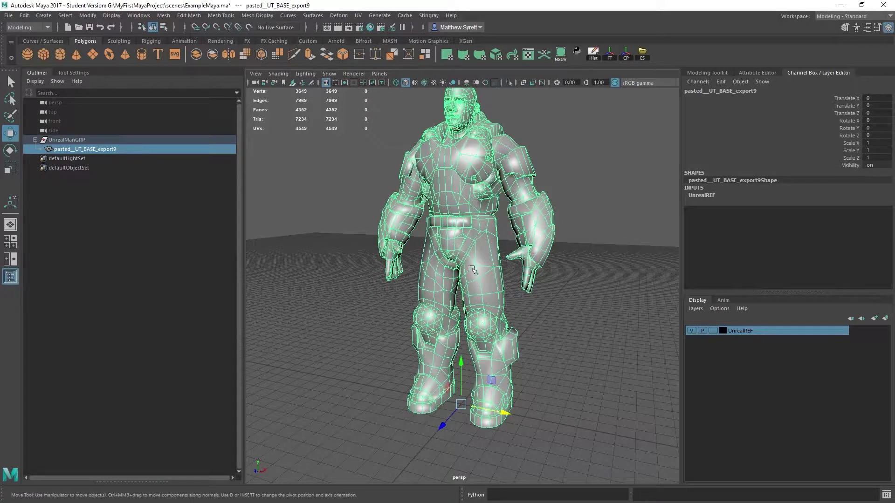
Switch from the perspective view to a maximized top view and examine the whole character from above.
{"action": "left_click_drag", "start_coordinate": [472, 269], "coordinate": [471, 289], "text": "alt"}
{"action": "middle_click_drag", "start_coordinate": [458, 257], "coordinate": [462, 245], "text": "alt"}
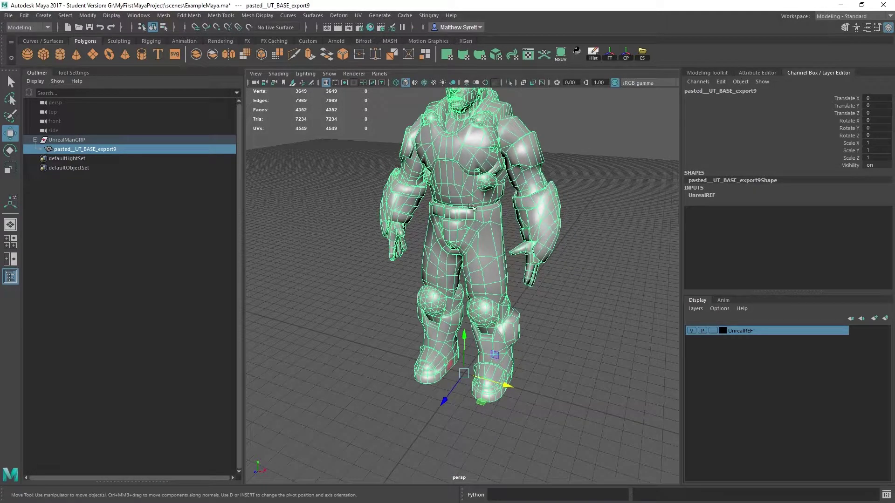
{"action": "key", "text": "space"}
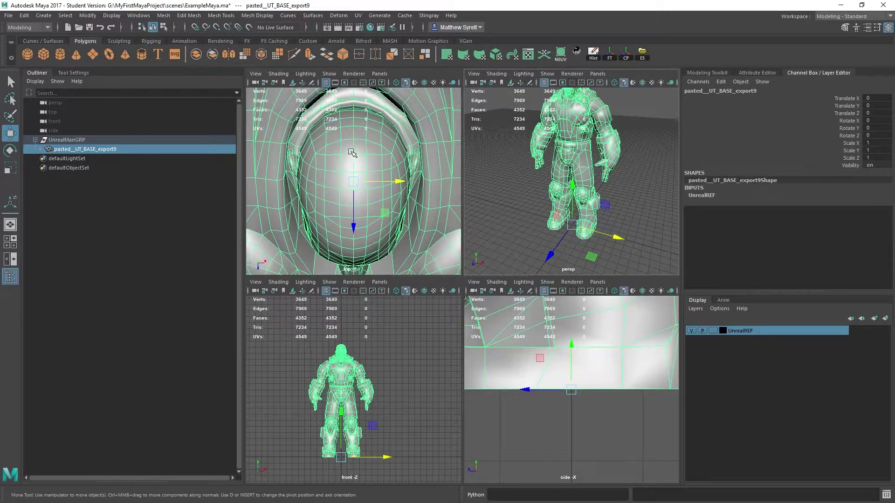
{"action": "key", "text": "space"}
{"action": "scroll", "coordinate": [485, 231], "scroll_direction": "down", "scroll_amount": 9}
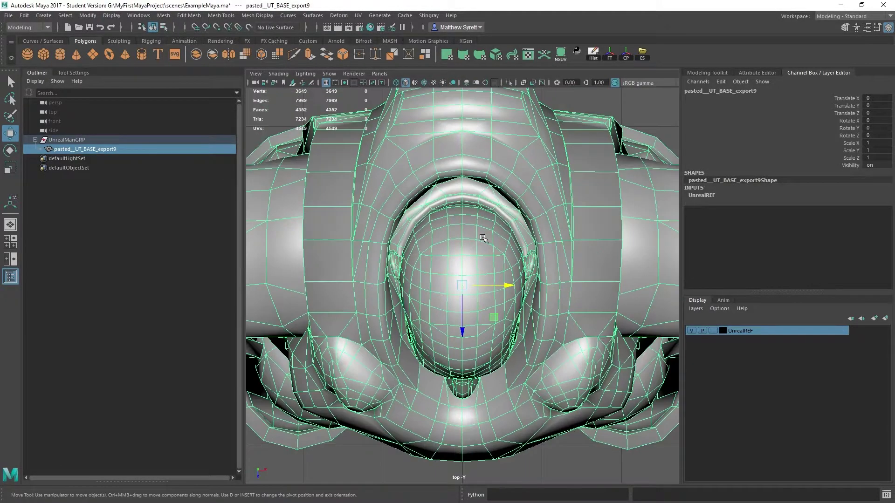
{"action": "middle_click_drag", "start_coordinate": [514, 330], "coordinate": [514, 291], "text": "alt"}
{"action": "scroll", "coordinate": [513, 294], "scroll_direction": "down", "scroll_amount": 3}
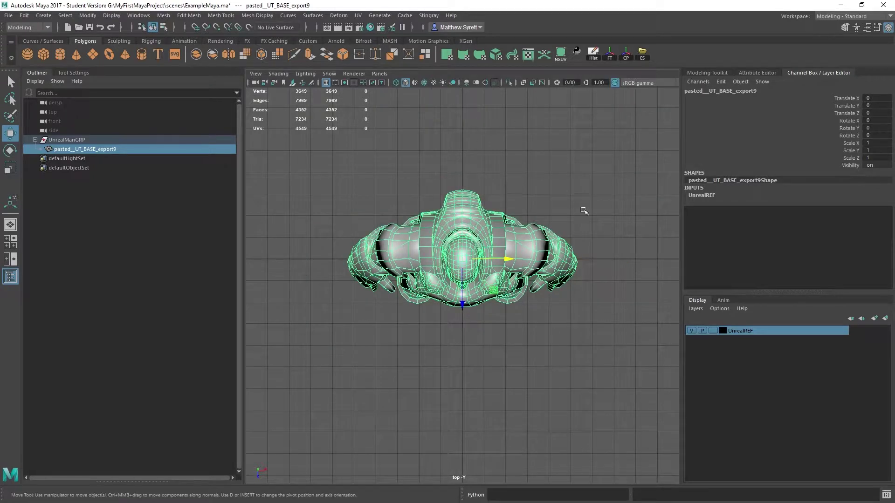
Examine the character in the maximized perspective, side and front views, and return to the perspective view.
{"action": "key", "text": "space"}
{"action": "key", "text": "space"}
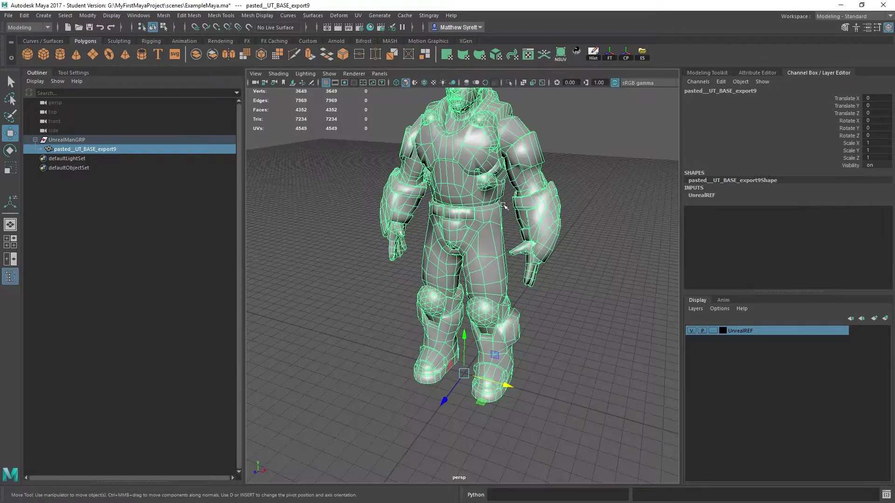
{"action": "key", "text": "space"}
{"action": "key", "text": "space"}
{"action": "scroll", "coordinate": [520, 338], "scroll_direction": "down", "scroll_amount": 15}
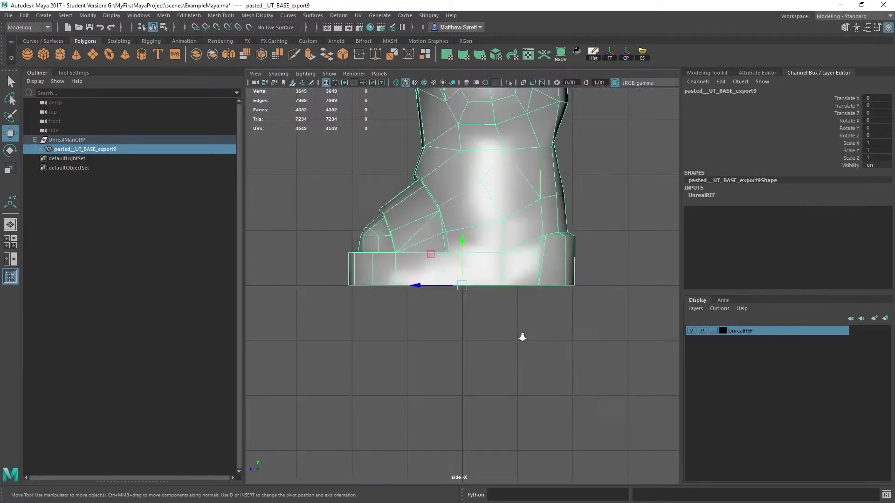
{"action": "key", "text": "space"}
{"action": "key", "text": "space"}
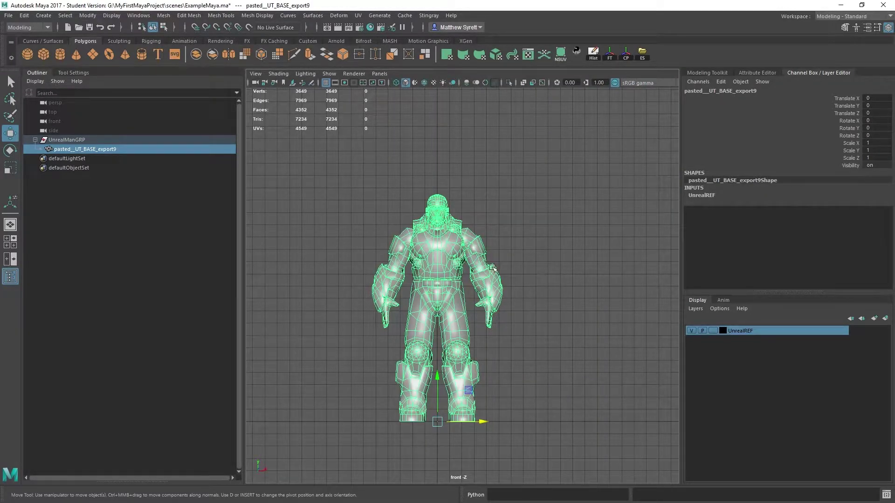
{"action": "key", "text": "space"}
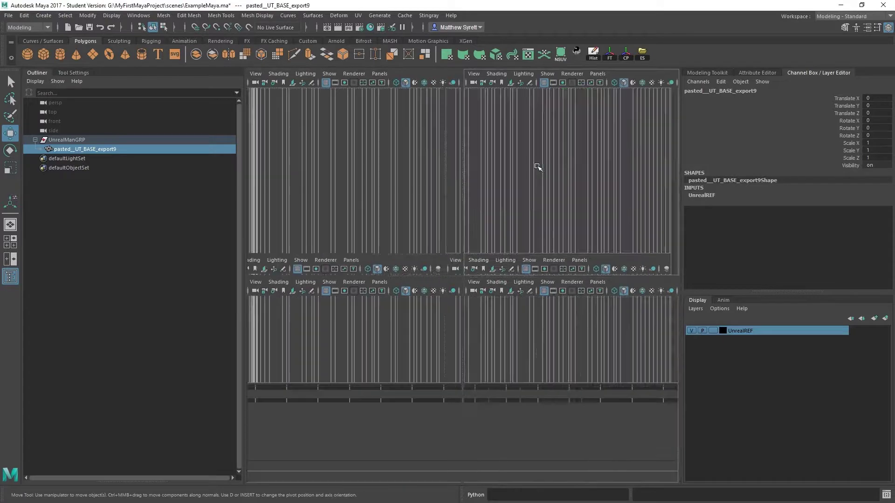
{"action": "key", "text": "space"}
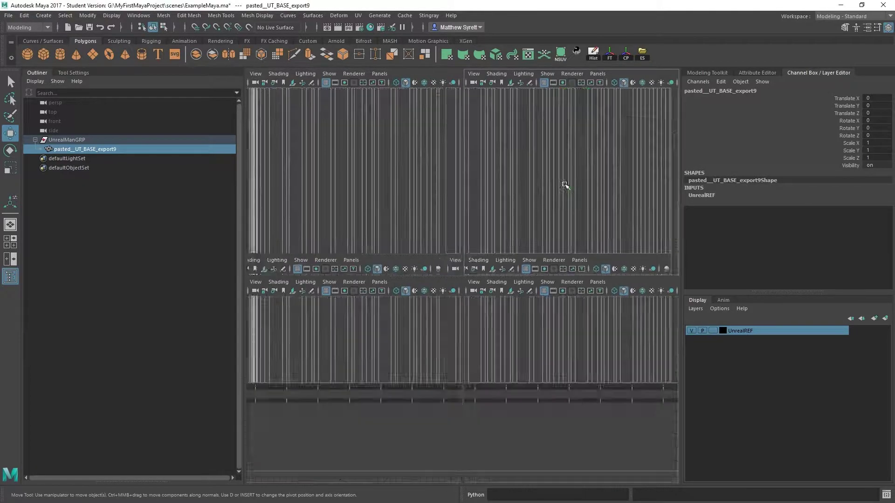
Create an additional perspective camera and delete it from the scene again.
{"action": "left_click", "coordinate": [376, 75]}
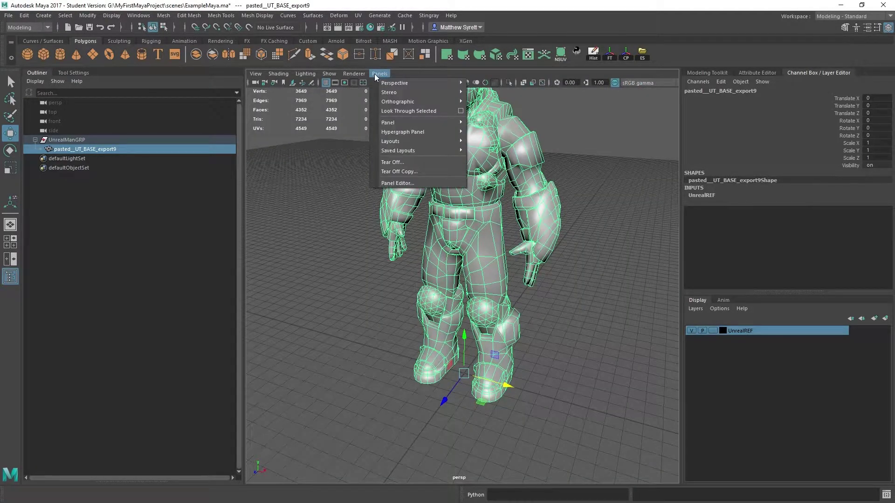
{"action": "mouse_move", "coordinate": [416, 84]}
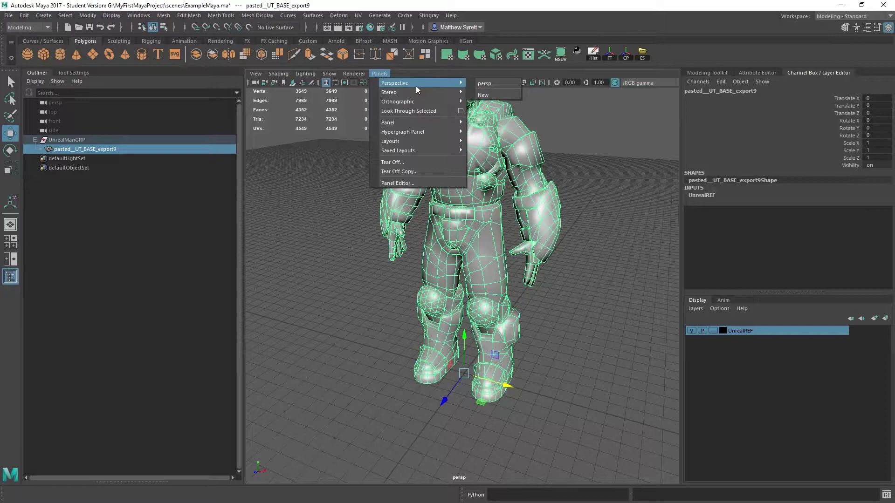
{"action": "left_click", "coordinate": [485, 95]}
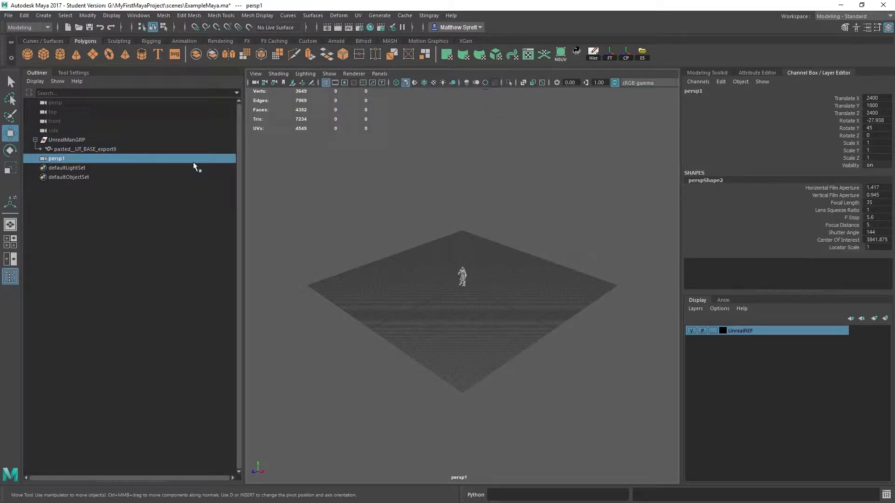
{"action": "left_click", "coordinate": [79, 159]}
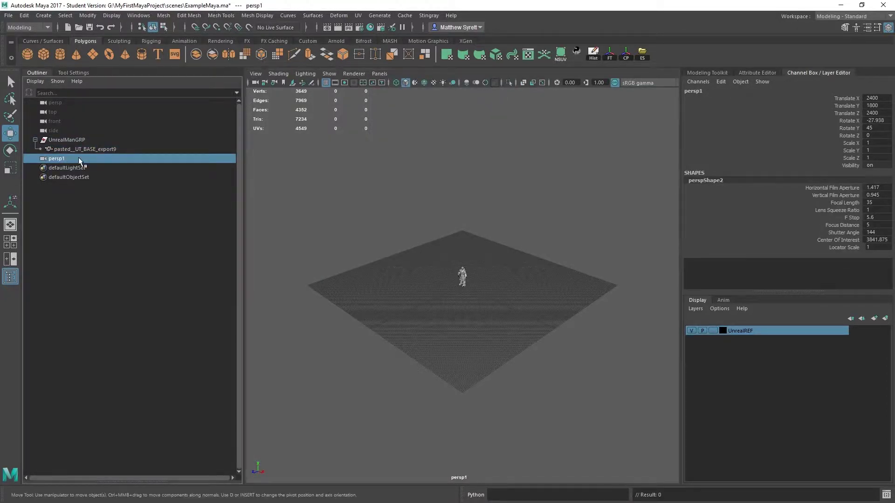
{"action": "key", "text": "Delete"}
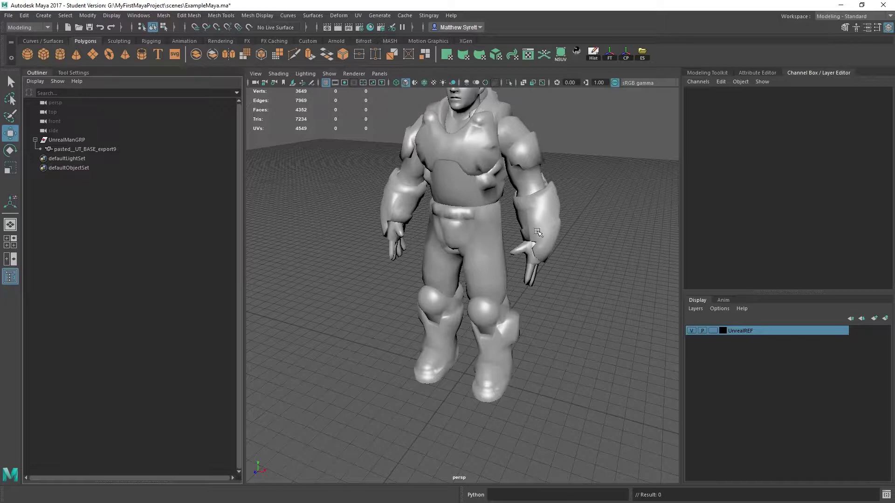
Select the character mesh, set it to Object Mode, and clear the selection.
{"action": "middle_click_drag", "start_coordinate": [552, 163], "coordinate": [529, 196], "text": "alt"}
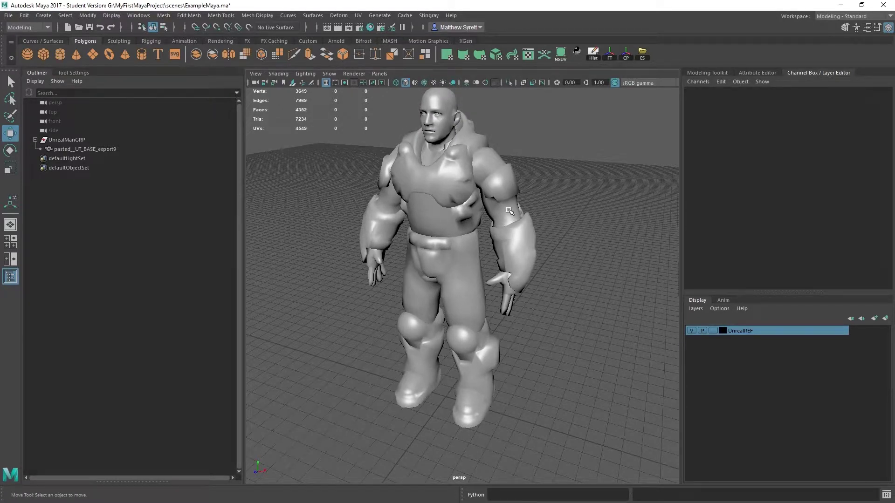
{"action": "left_click", "coordinate": [463, 183]}
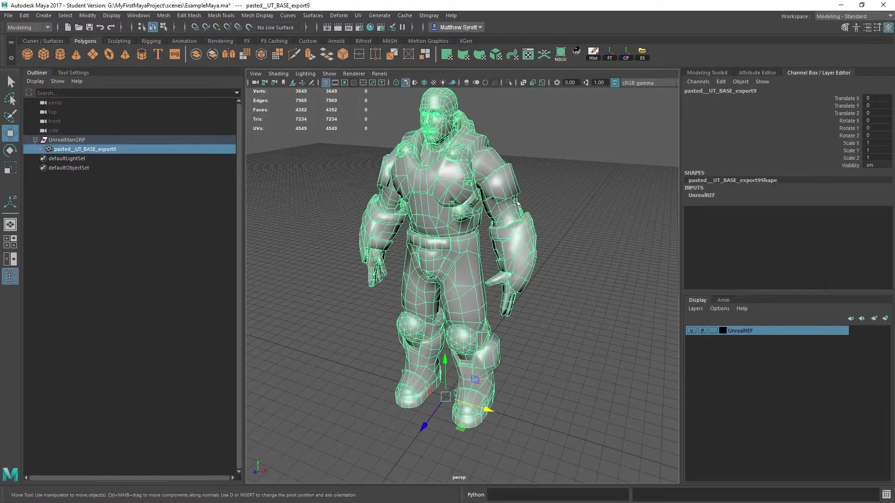
{"action": "left_click_drag", "start_coordinate": [476, 257], "coordinate": [490, 214], "text": "alt"}
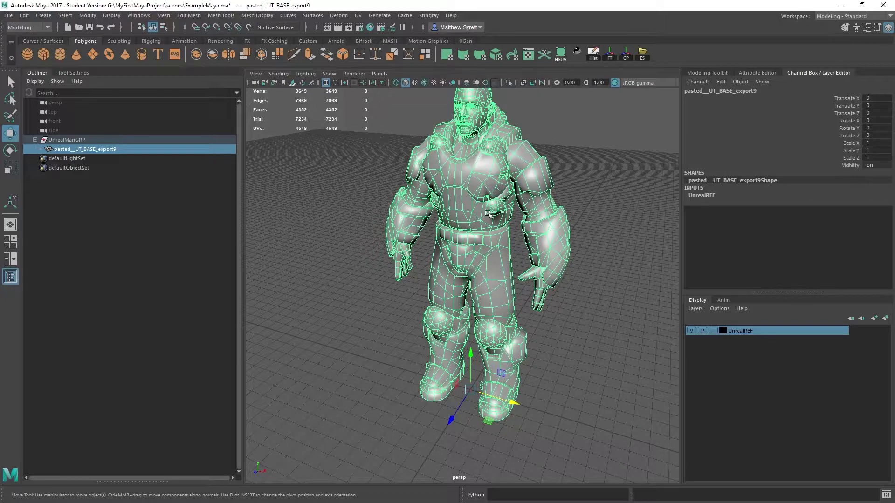
{"action": "left_click_drag", "start_coordinate": [535, 227], "coordinate": [470, 178], "text": "alt"}
{"action": "right_click", "coordinate": [470, 178]}
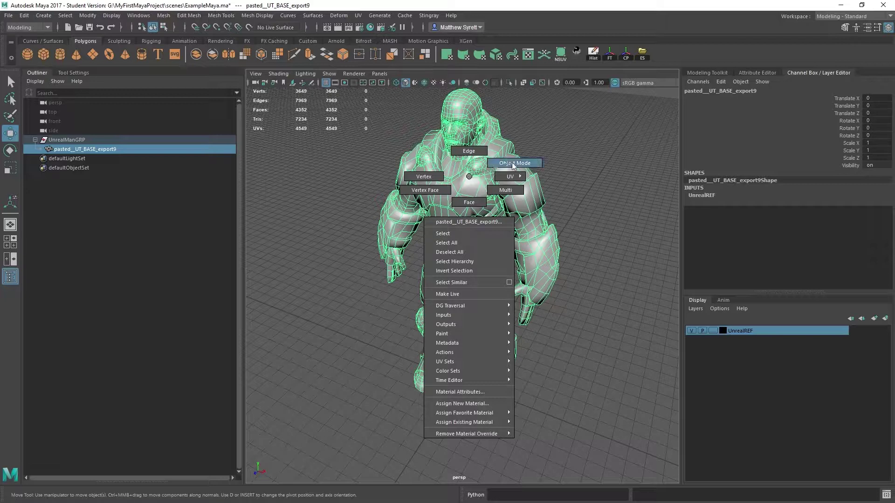
{"action": "right_click_drag", "start_coordinate": [469, 177], "coordinate": [513, 166]}
{"action": "left_click", "coordinate": [555, 349]}
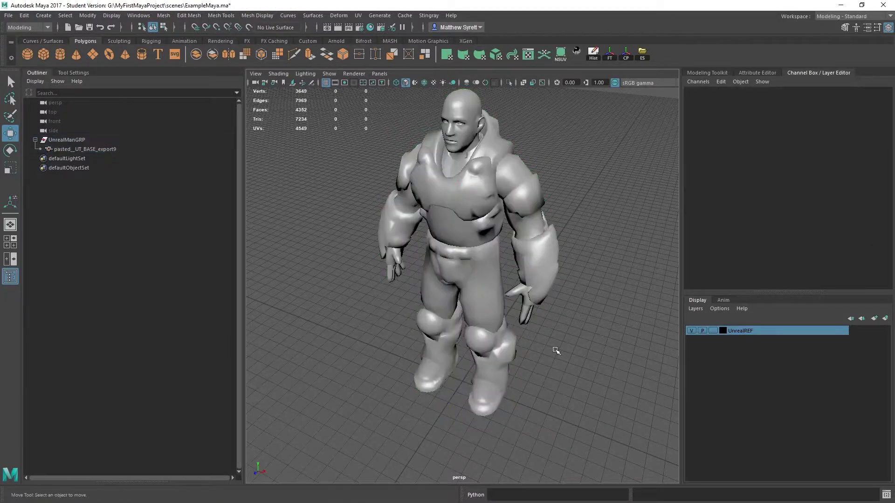
Switch the character mesh to edge selection and select two edges on the chest.
{"action": "left_click", "coordinate": [466, 210]}
{"action": "right_click", "coordinate": [476, 167]}
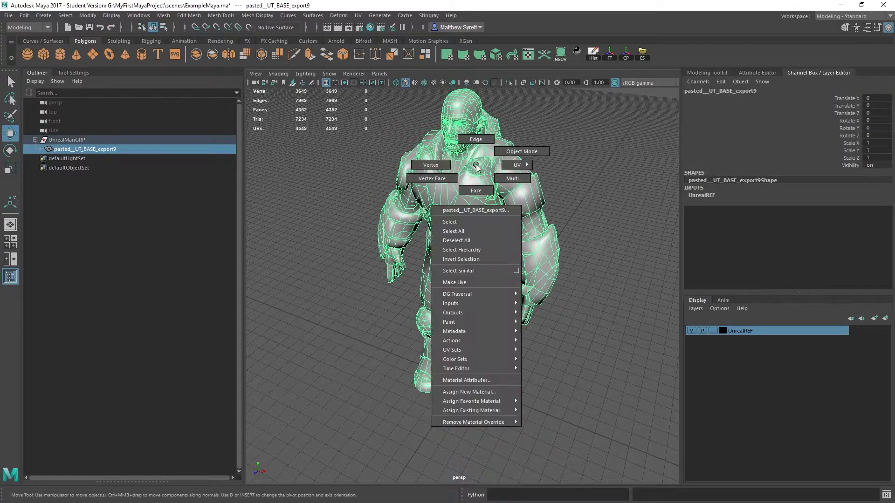
{"action": "right_click_drag", "start_coordinate": [476, 165], "coordinate": [478, 138]}
{"action": "scroll", "coordinate": [471, 206], "scroll_direction": "up", "scroll_amount": 3}
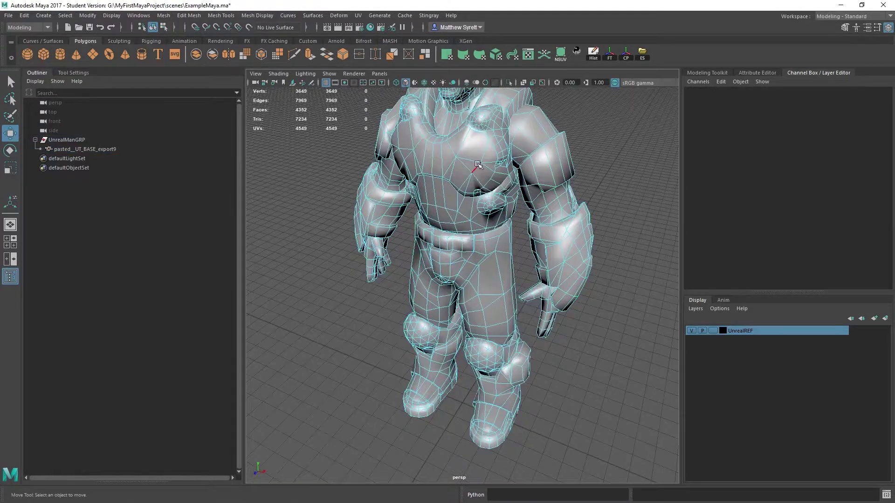
{"action": "left_click", "coordinate": [477, 165]}
{"action": "left_click", "coordinate": [487, 145], "text": "shift"}
{"action": "middle_click_drag", "start_coordinate": [511, 156], "coordinate": [476, 216], "text": "alt"}
{"action": "scroll", "coordinate": [477, 217], "scroll_direction": "up", "scroll_amount": 5}
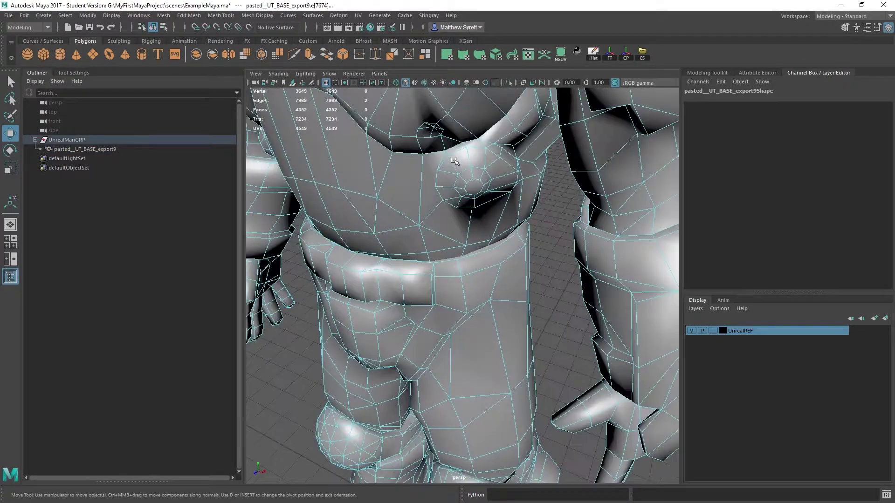
Select different individual edges on the character's torso to demonstrate edge picking.
{"action": "middle_click_drag", "start_coordinate": [456, 161], "coordinate": [471, 212], "text": "alt"}
{"action": "left_click", "coordinate": [451, 147]}
{"action": "scroll", "coordinate": [451, 147], "scroll_direction": "down", "scroll_amount": 8}
{"action": "scroll", "coordinate": [448, 158], "scroll_direction": "up", "scroll_amount": 6}
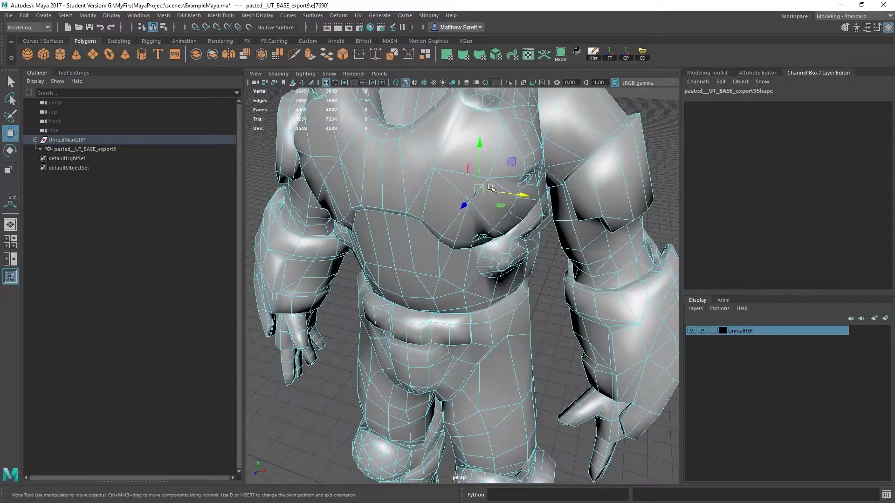
{"action": "left_click", "coordinate": [443, 151]}
{"action": "scroll", "coordinate": [455, 164], "scroll_direction": "down", "scroll_amount": 3}
{"action": "left_click_drag", "start_coordinate": [456, 164], "coordinate": [470, 202], "text": "alt"}
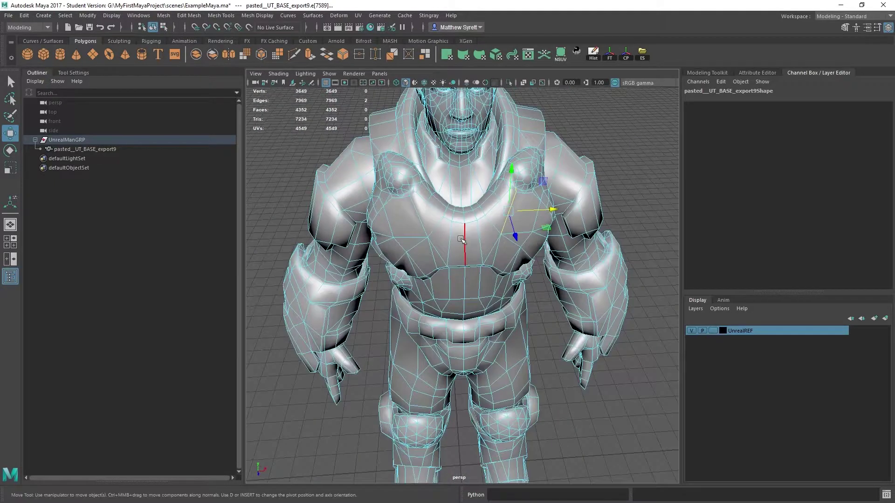
Select the vertical edge loop running down the centre of the character's chest.
{"action": "double_click", "coordinate": [461, 239]}
{"action": "left_click_drag", "start_coordinate": [507, 281], "coordinate": [418, 233], "text": "alt"}
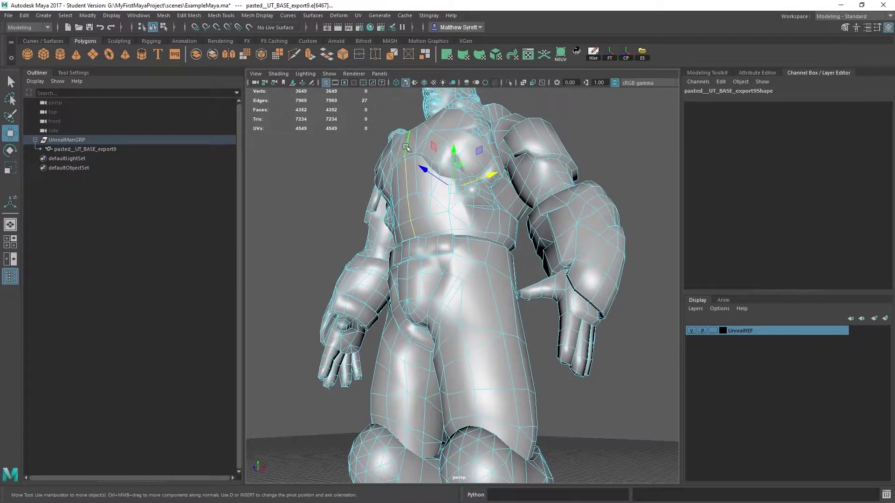
{"action": "left_click_drag", "start_coordinate": [406, 144], "coordinate": [429, 151], "text": "alt"}
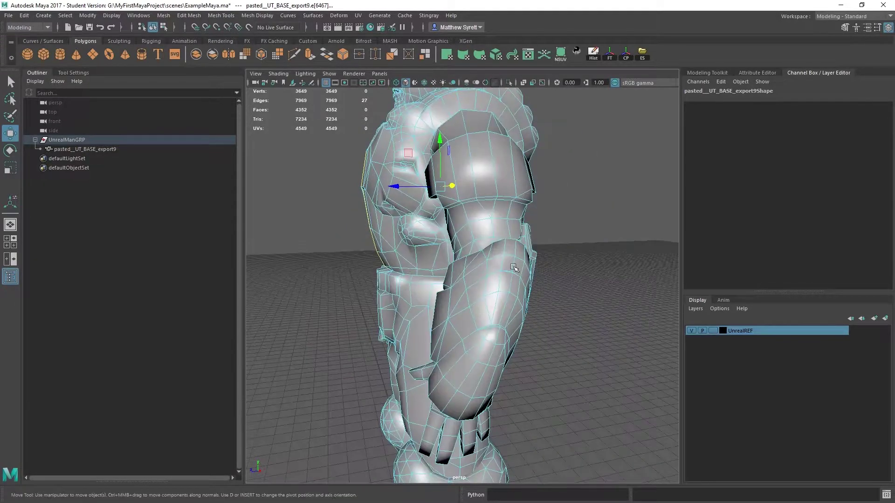
Select an edge loop on the forearm armor and examine how it runs around the arm.
{"action": "double_click", "coordinate": [500, 295]}
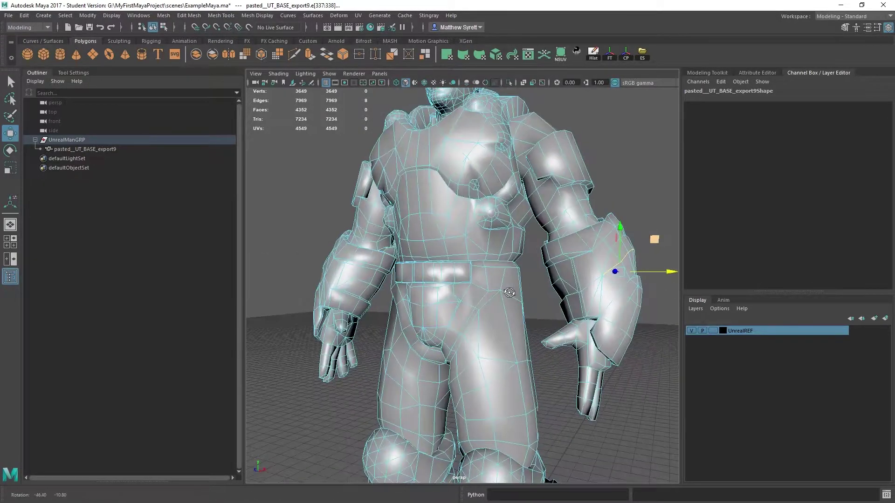
{"action": "key", "text": "f"}
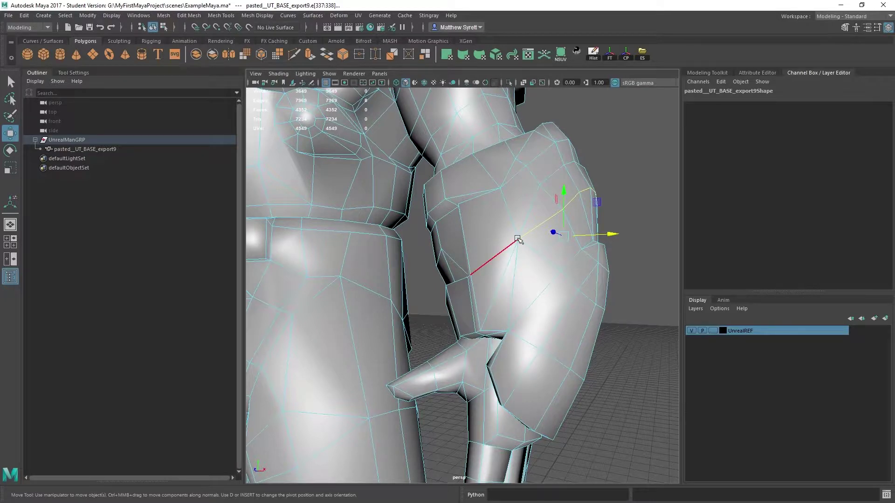
{"action": "left_click_drag", "start_coordinate": [630, 241], "coordinate": [468, 262], "text": "alt"}
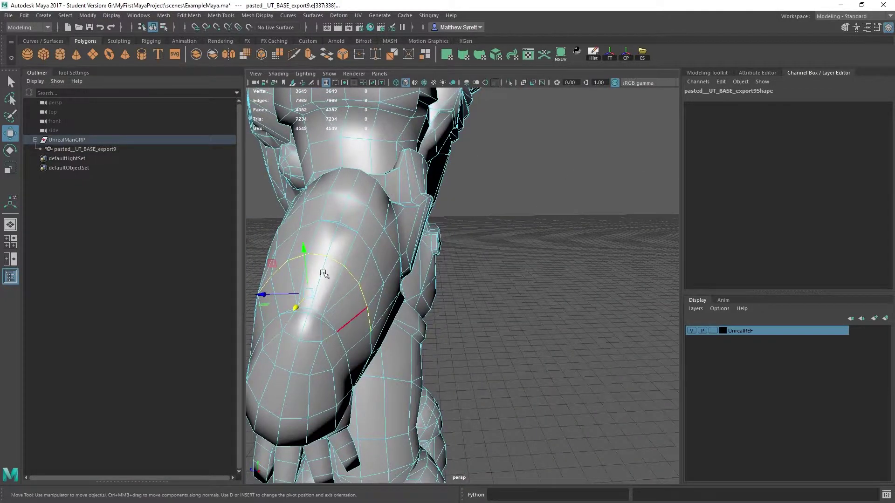
{"action": "left_click_drag", "start_coordinate": [324, 274], "coordinate": [459, 262], "text": "alt"}
{"action": "middle_click_drag", "start_coordinate": [420, 186], "coordinate": [549, 266], "text": "alt"}
Switch the character mesh to vertex selection and select a single vertex on the chest.
{"action": "right_click_drag", "start_coordinate": [550, 267], "coordinate": [426, 192], "text": "alt"}
{"action": "left_click", "coordinate": [447, 190]}
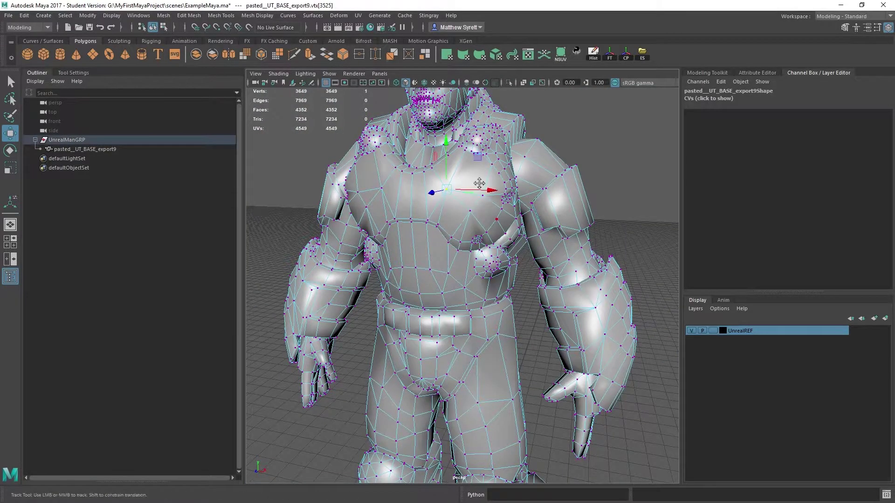
{"action": "middle_click_drag", "start_coordinate": [479, 183], "coordinate": [536, 237], "text": "alt"}
{"action": "scroll", "coordinate": [536, 237], "scroll_direction": "up", "scroll_amount": 5}
{"action": "left_click_drag", "start_coordinate": [536, 237], "coordinate": [552, 249], "text": "alt"}
Box-select the vertices around the collar's front edge and deselect the ones caught on the character's back.
{"action": "left_click_drag", "start_coordinate": [503, 207], "coordinate": [532, 252]}
{"action": "key", "text": "f"}
{"action": "right_click_drag", "start_coordinate": [531, 252], "coordinate": [504, 256], "text": "alt"}
{"action": "middle_click_drag", "start_coordinate": [503, 256], "coordinate": [602, 255], "text": "alt"}
{"action": "right_click_drag", "start_coordinate": [601, 256], "coordinate": [573, 254], "text": "alt"}
{"action": "left_click_drag", "start_coordinate": [574, 254], "coordinate": [438, 228], "text": "alt"}
{"action": "left_click_drag", "start_coordinate": [467, 310], "coordinate": [516, 347], "text": "alt"}
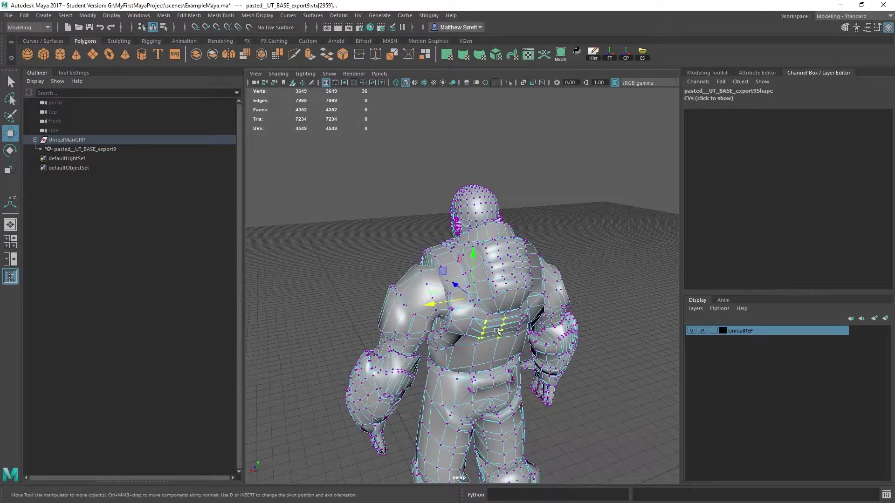
{"action": "left_click_drag", "start_coordinate": [470, 317], "coordinate": [513, 357], "text": "ctrl"}
{"action": "left_click_drag", "start_coordinate": [474, 267], "coordinate": [639, 284], "text": "alt"}
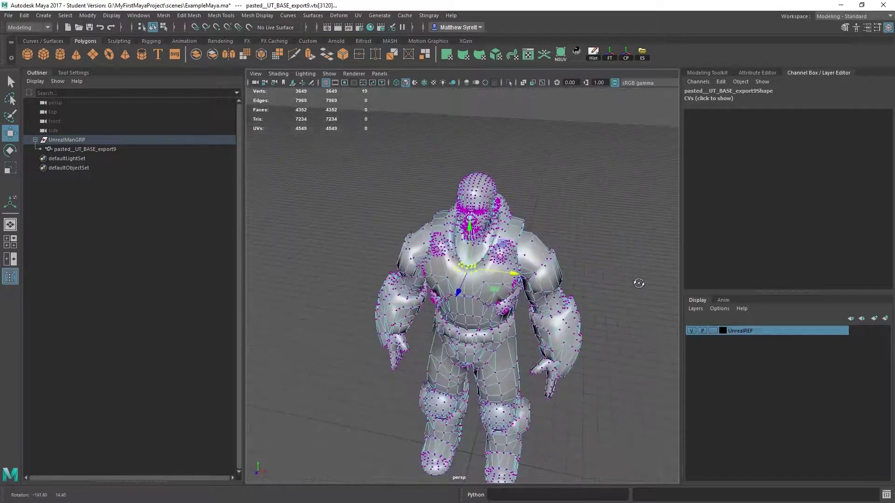
Refine the vertex selection at the collar's front edge and check it from the back and front.
{"action": "scroll", "coordinate": [639, 284], "scroll_direction": "up", "scroll_amount": 7}
{"action": "left_click_drag", "start_coordinate": [443, 214], "coordinate": [431, 273]}
{"action": "middle_click_drag", "start_coordinate": [553, 294], "coordinate": [472, 242], "text": "alt"}
{"action": "left_click_drag", "start_coordinate": [473, 242], "coordinate": [535, 310], "text": "alt"}
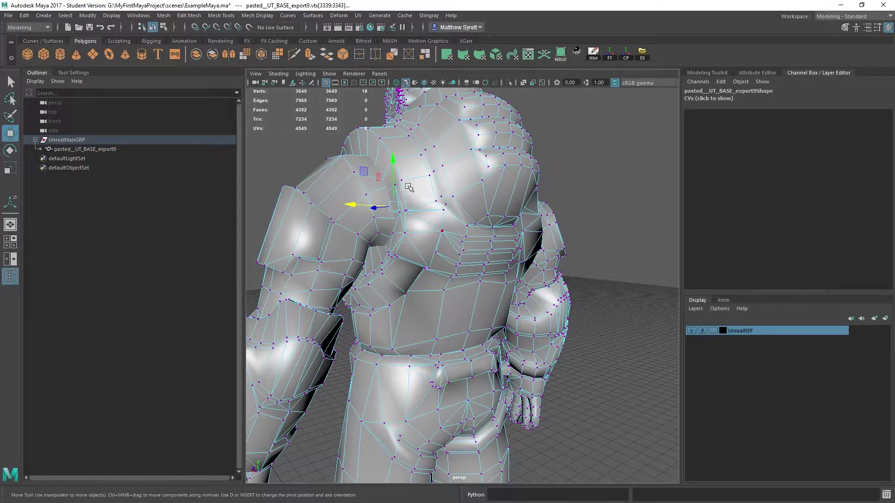
{"action": "left_click_drag", "start_coordinate": [384, 171], "coordinate": [532, 227], "text": "alt"}
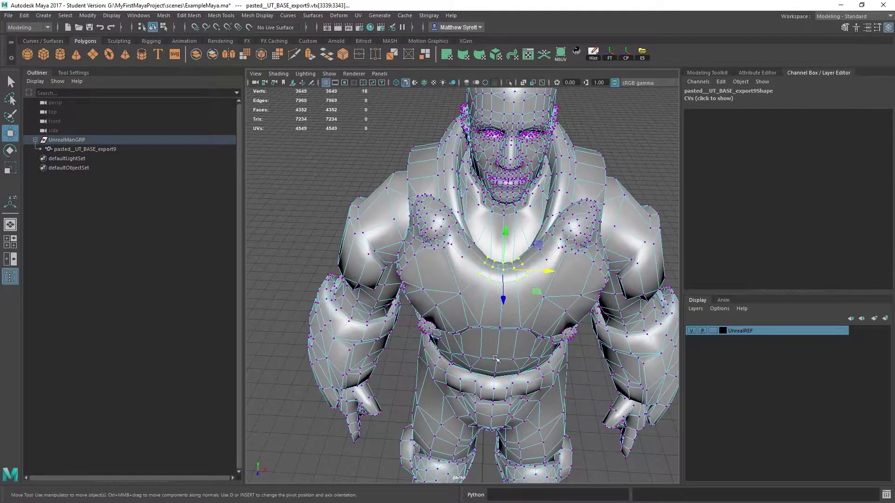
Select the row of vertices along the chest plate's lower edge, removing the extra vertices caught behind it.
{"action": "left_click_drag", "start_coordinate": [452, 307], "coordinate": [479, 321]}
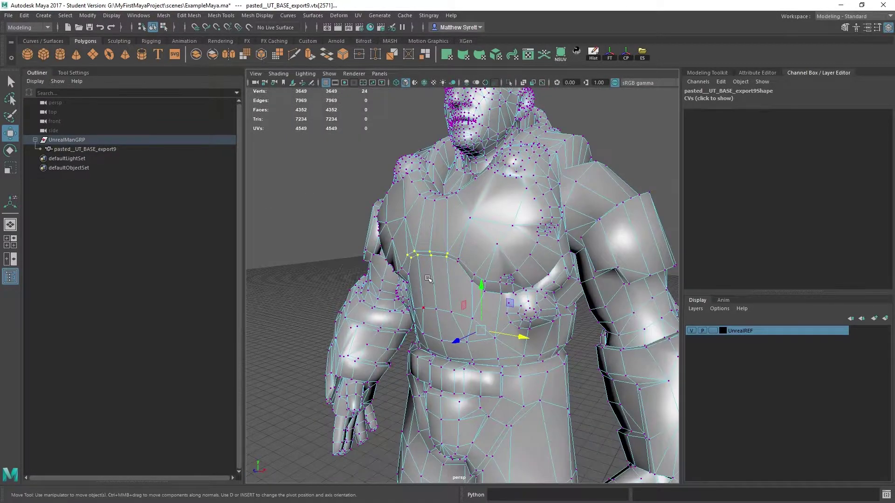
{"action": "left_click_drag", "start_coordinate": [408, 272], "coordinate": [625, 379], "text": "ctrl"}
{"action": "left_click_drag", "start_coordinate": [377, 272], "coordinate": [639, 279], "text": "alt"}
{"action": "left_click_drag", "start_coordinate": [360, 337], "coordinate": [500, 366], "text": "ctrl"}
{"action": "left_click_drag", "start_coordinate": [499, 308], "coordinate": [276, 316], "text": "alt"}
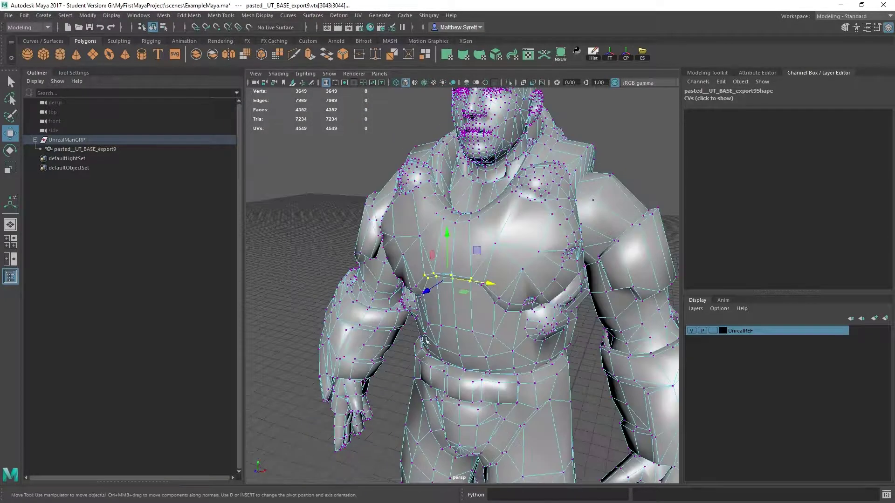
{"action": "left_click_drag", "start_coordinate": [434, 308], "coordinate": [469, 260], "text": "alt"}
Try moving the chest plate's lower-edge vertices upward and undo the move.
{"action": "mouse_move", "coordinate": [465, 159]}
{"action": "left_mouse_down"}
{"action": "mouse_move", "coordinate": [464, 180]}
{"action": "mouse_move", "coordinate": [462, 150]}
{"action": "left_mouse_up"}
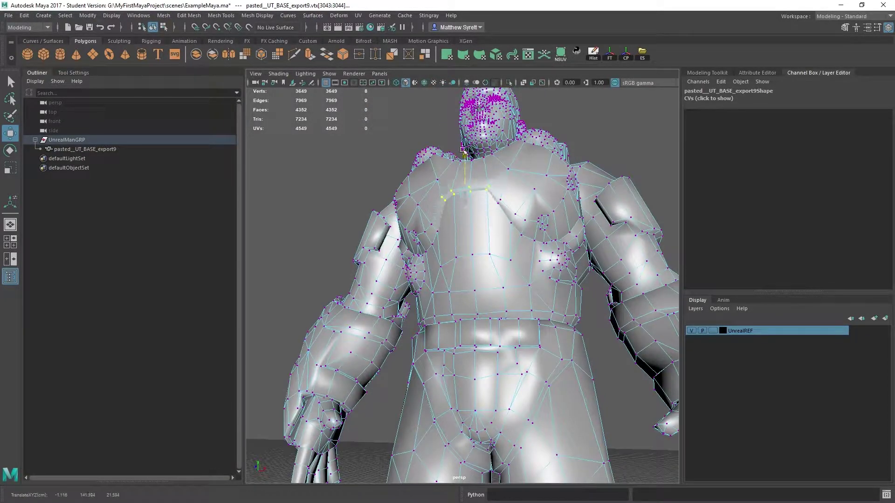
{"action": "key", "text": "ctrl+z"}
{"action": "scroll", "coordinate": [513, 207], "scroll_direction": "up", "scroll_amount": 5}
{"action": "middle_click_drag", "start_coordinate": [522, 200], "coordinate": [461, 264], "text": "alt"}
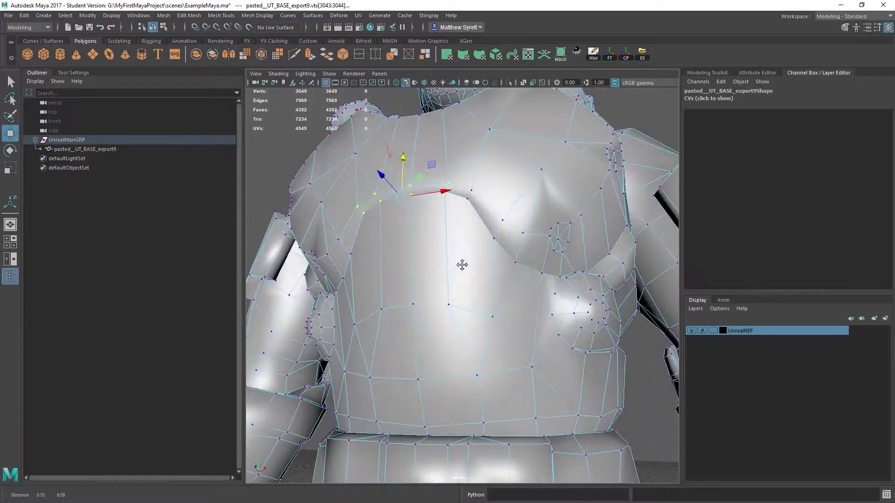
Add the neighbouring vertices at the end of the chest plate's lower edge to the selection and move them slightly upward.
{"action": "left_click", "coordinate": [477, 196], "text": "shift"}
{"action": "left_click", "coordinate": [474, 199], "text": "shift"}
{"action": "left_click_drag", "start_coordinate": [413, 161], "coordinate": [415, 151]}
{"action": "right_click_drag", "start_coordinate": [459, 200], "coordinate": [431, 192], "text": "alt"}
Try moving the extended chest vertex selection freely and undo that move.
{"action": "left_click_drag", "start_coordinate": [438, 191], "coordinate": [480, 261], "text": "alt"}
{"action": "right_click_drag", "start_coordinate": [517, 254], "coordinate": [474, 219], "text": "alt"}
{"action": "left_click_drag", "start_coordinate": [473, 219], "coordinate": [401, 187], "text": "alt"}
{"action": "right_click_drag", "start_coordinate": [372, 284], "coordinate": [403, 326], "text": "alt"}
{"action": "mouse_move", "coordinate": [360, 353]}
{"action": "left_mouse_down"}
{"action": "mouse_move", "coordinate": [349, 346]}
{"action": "mouse_move", "coordinate": [369, 350]}
{"action": "mouse_move", "coordinate": [366, 369]}
{"action": "mouse_move", "coordinate": [349, 352]}
{"action": "left_mouse_up"}
{"action": "key", "text": "ctrl+z"}
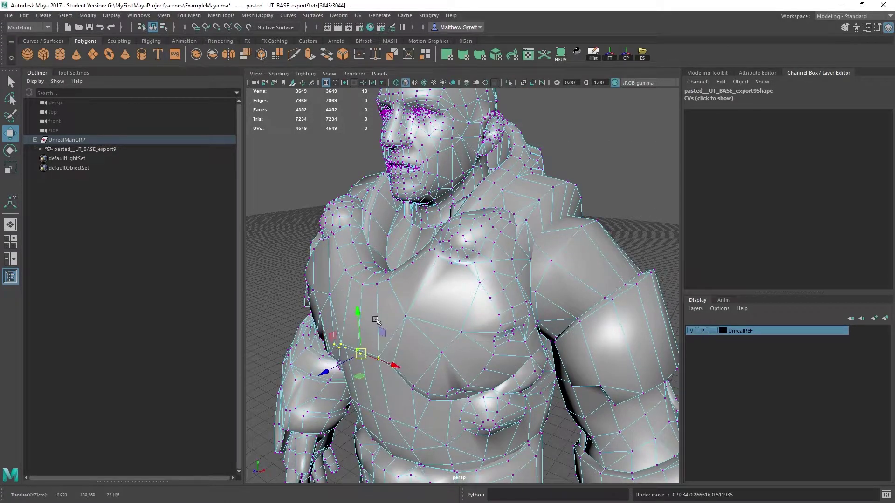
Try moving the selected chest vertices upward and sideways in the perspective view, and undo these moves.
{"action": "left_click_drag", "start_coordinate": [356, 315], "coordinate": [353, 297]}
{"action": "left_click_drag", "start_coordinate": [395, 366], "coordinate": [433, 298]}
{"action": "key", "text": "ctrl+z"}
{"action": "key", "text": "ctrl+z"}
{"action": "key", "text": "ctrl+z"}
Show the character in the full-size side view and then the front view, framed on the torso.
{"action": "key", "text": "space"}
{"action": "key", "text": "space"}
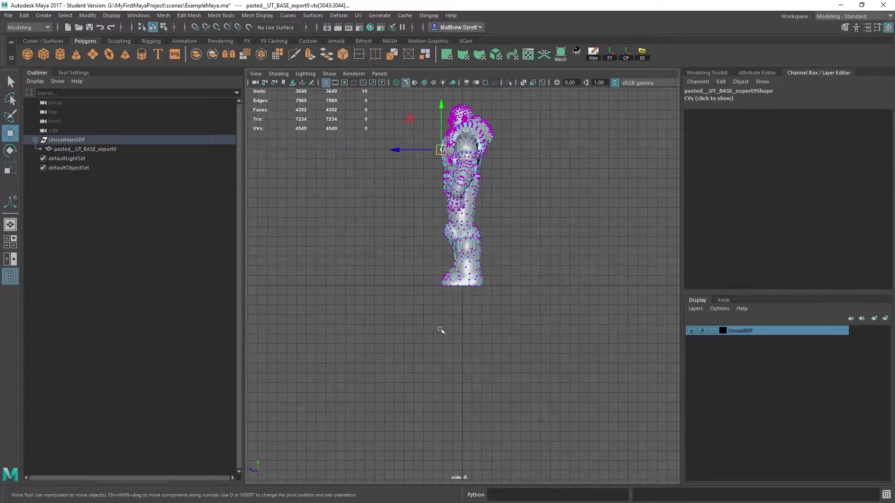
{"action": "key", "text": "space"}
{"action": "key", "text": "space"}
{"action": "scroll", "coordinate": [474, 240], "scroll_direction": "up", "scroll_amount": 5}
{"action": "middle_click_drag", "start_coordinate": [454, 253], "coordinate": [473, 315], "text": "alt"}
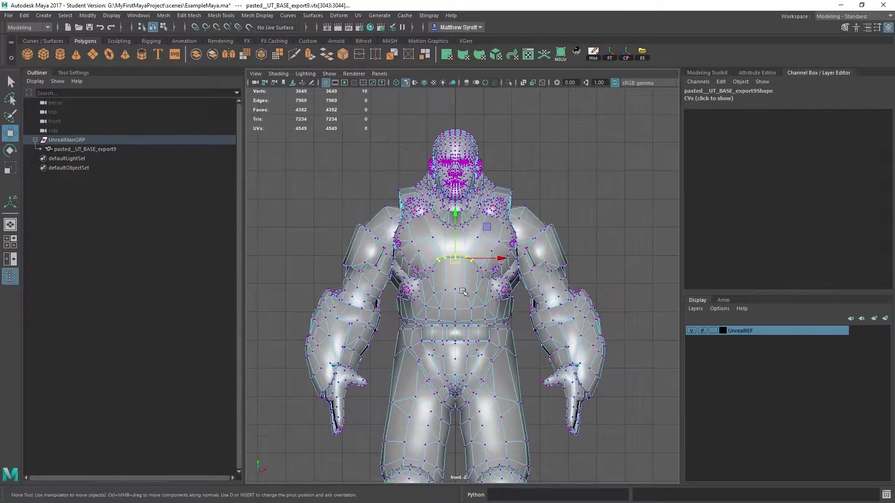
Try moving the selected chest vertices up about 4.2 cm in the front view, then return to the perspective view and undo the move.
{"action": "scroll", "coordinate": [445, 227], "scroll_direction": "up", "scroll_amount": 5}
{"action": "left_click_drag", "start_coordinate": [452, 239], "coordinate": [457, 216]}
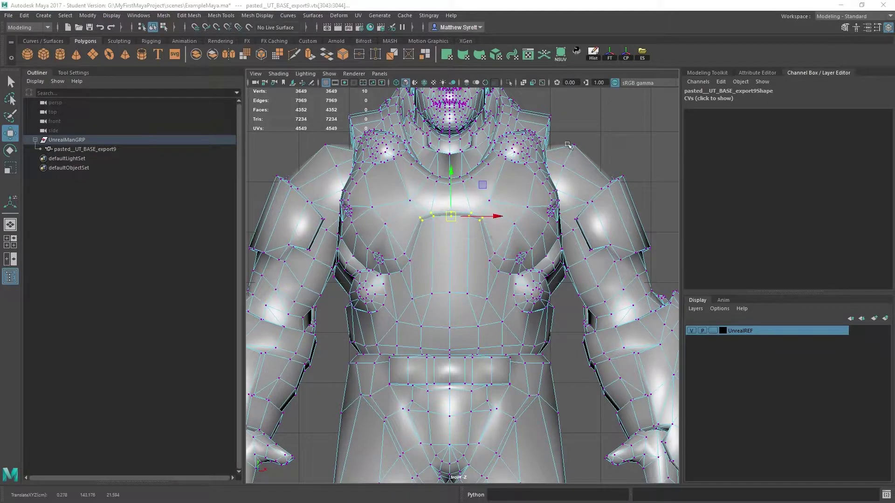
{"action": "key", "text": "space"}
{"action": "key", "text": "space"}
{"action": "left_click_drag", "start_coordinate": [625, 285], "coordinate": [511, 179], "text": "alt"}
{"action": "key", "text": "ctrl+z"}
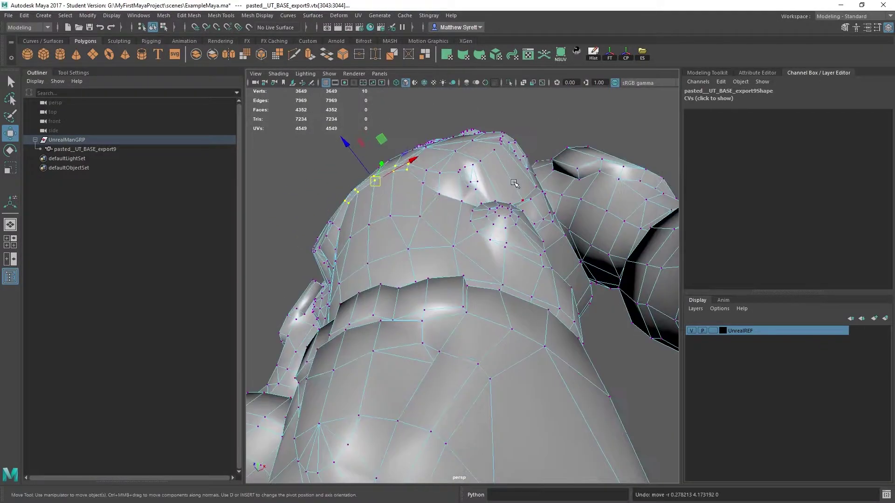
Switch to face selection and select two neighbouring faces on the upper chest plate.
{"action": "left_click_drag", "start_coordinate": [449, 138], "coordinate": [490, 296], "text": "alt"}
{"action": "scroll", "coordinate": [480, 224], "scroll_direction": "down", "scroll_amount": 5}
{"action": "left_click_drag", "start_coordinate": [474, 128], "coordinate": [448, 188], "text": "alt"}
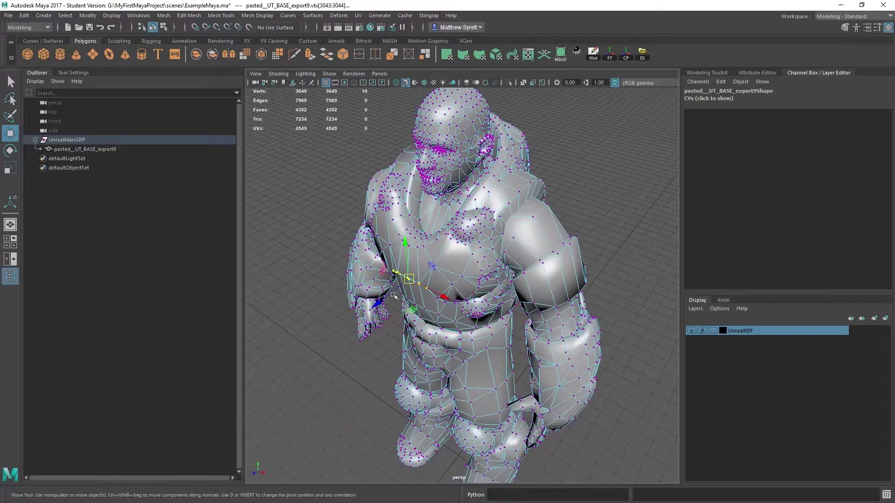
{"action": "left_click_drag", "start_coordinate": [448, 311], "coordinate": [460, 251], "text": "alt"}
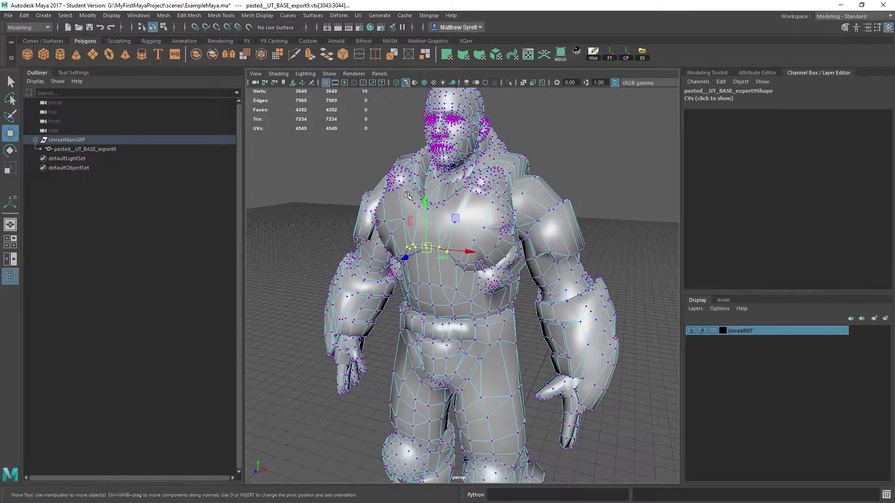
{"action": "left_click_drag", "start_coordinate": [423, 200], "coordinate": [454, 237], "text": "alt"}
{"action": "right_click_drag", "start_coordinate": [454, 237], "coordinate": [457, 262]}
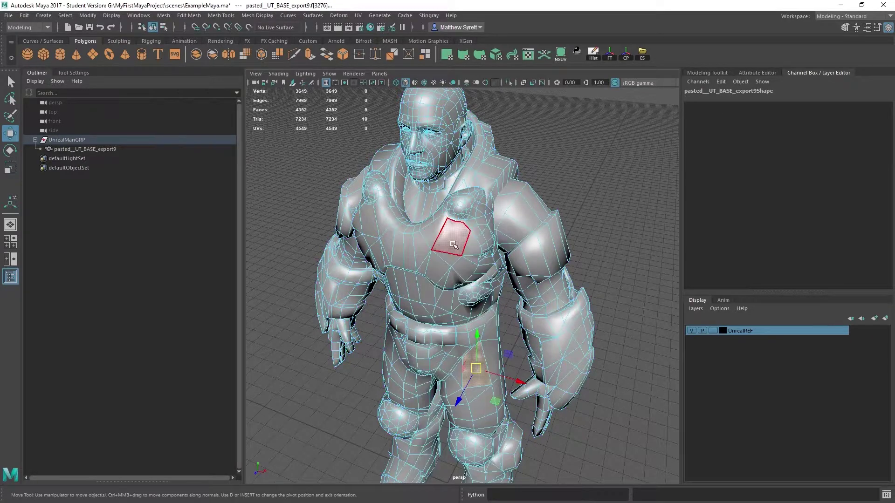
{"action": "left_click", "coordinate": [452, 240]}
{"action": "left_click", "coordinate": [430, 240], "text": "shift"}
Add one more face of the character's chest armour to the face selection.
{"action": "left_click_drag", "start_coordinate": [596, 299], "coordinate": [592, 261], "text": "alt"}
{"action": "right_click_drag", "start_coordinate": [466, 242], "coordinate": [530, 226], "text": "alt"}
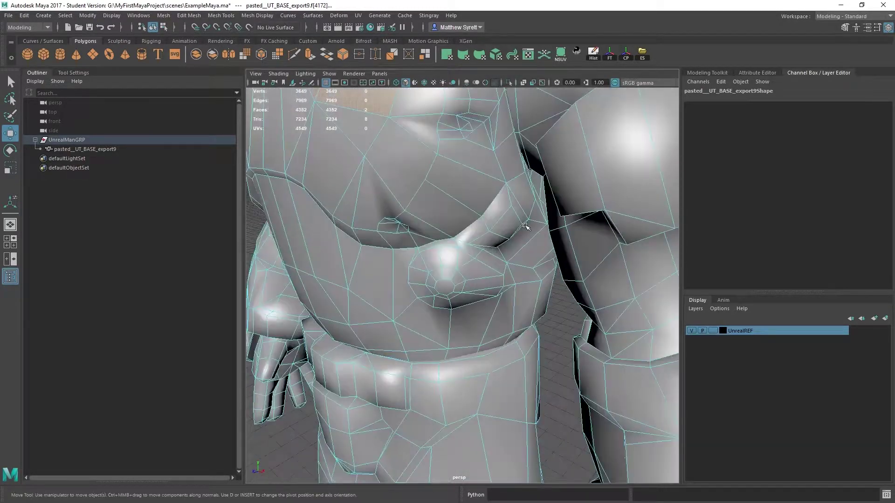
{"action": "middle_click_drag", "start_coordinate": [530, 226], "coordinate": [554, 307], "text": "alt"}
{"action": "left_click", "coordinate": [490, 195], "text": "shift"}
{"action": "right_click_drag", "start_coordinate": [491, 195], "coordinate": [422, 179], "text": "alt"}
{"action": "left_click_drag", "start_coordinate": [422, 180], "coordinate": [509, 186], "text": "alt"}
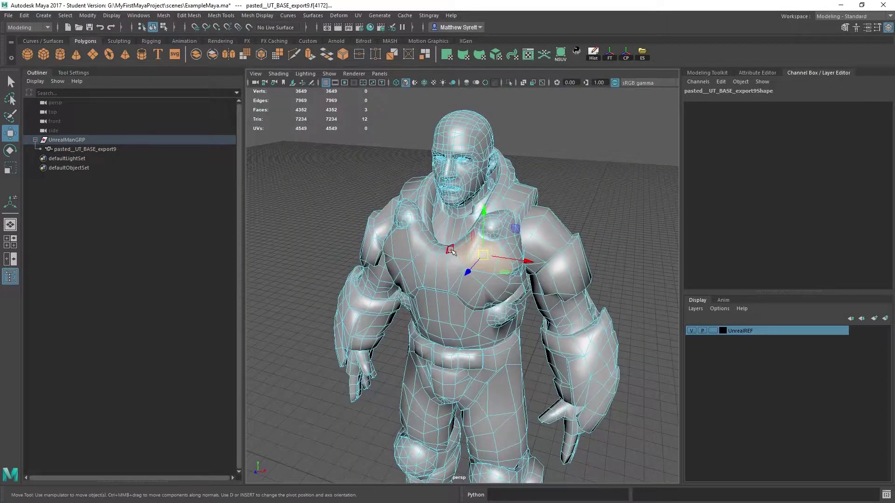
Look through the selection conversion options available for the selected chest faces.
{"action": "right_click_drag", "start_coordinate": [433, 276], "coordinate": [432, 278], "text": "shift"}
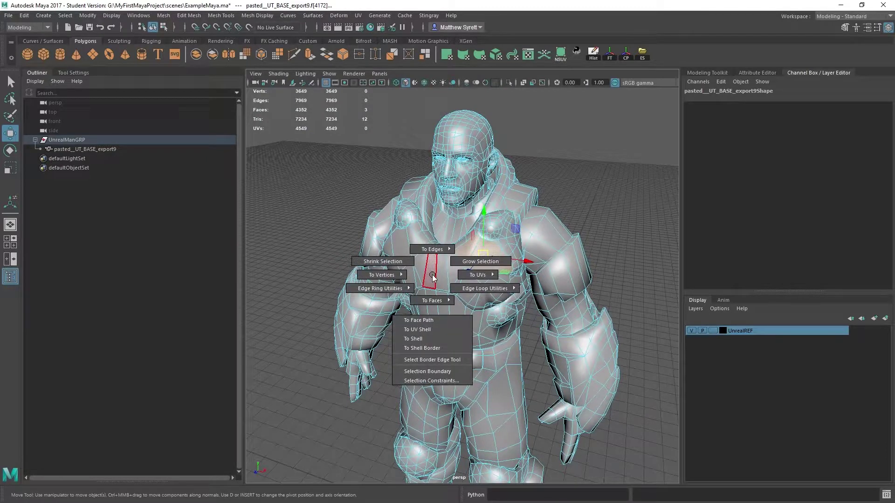
{"action": "right_click_drag", "start_coordinate": [432, 275], "coordinate": [432, 329], "text": "shift"}
{"action": "left_click_drag", "start_coordinate": [455, 309], "coordinate": [490, 277], "text": "alt"}
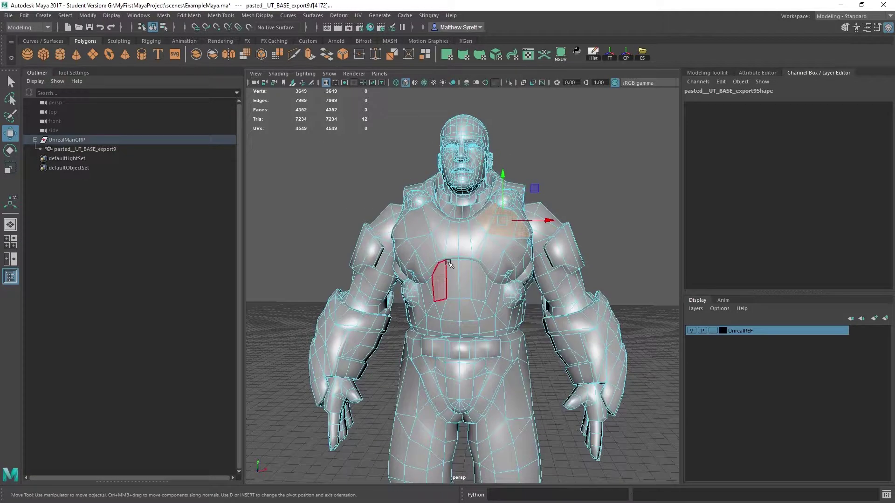
Switch to vertex selection and select the centre-line vertices just below the neckline and at the chest plate's lower edge.
{"action": "right_click_drag", "start_coordinate": [460, 233], "coordinate": [415, 234]}
{"action": "scroll", "coordinate": [459, 233], "scroll_direction": "up", "scroll_amount": 8}
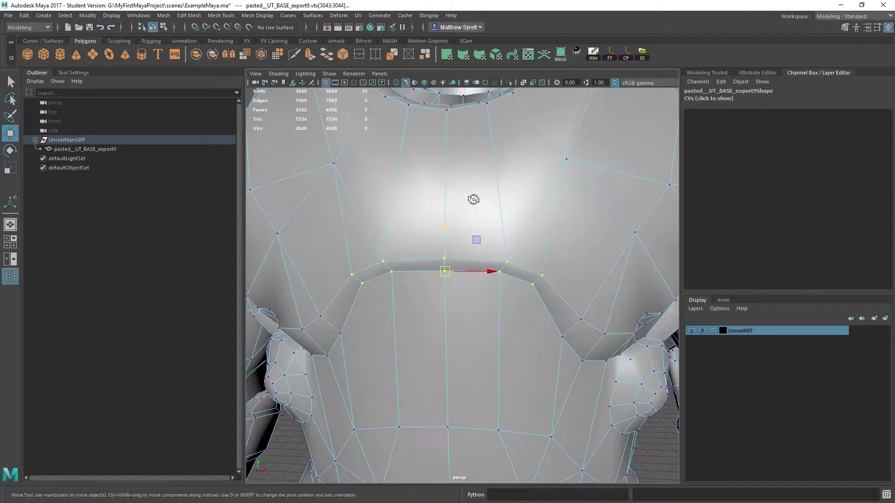
{"action": "left_click_drag", "start_coordinate": [474, 200], "coordinate": [479, 219], "text": "alt"}
{"action": "scroll", "coordinate": [479, 218], "scroll_direction": "down", "scroll_amount": 8}
{"action": "scroll", "coordinate": [479, 219], "scroll_direction": "up", "scroll_amount": 5}
{"action": "left_click", "coordinate": [436, 247]}
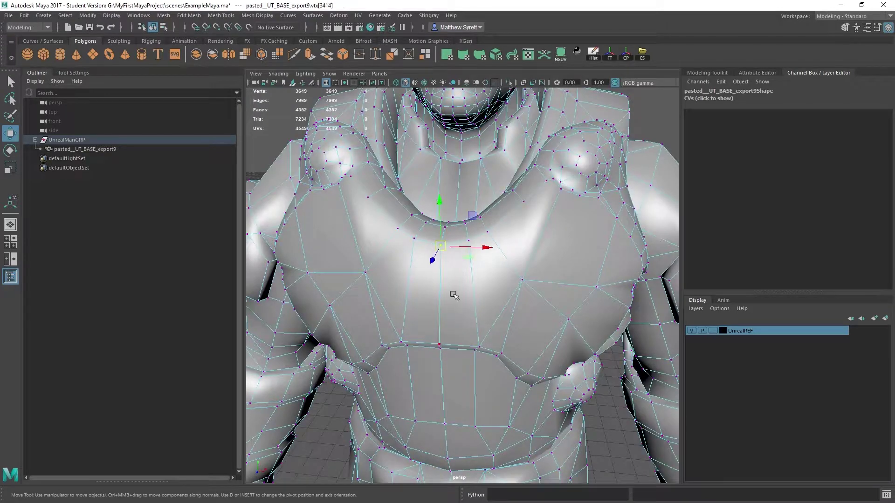
{"action": "left_click_drag", "start_coordinate": [454, 296], "coordinate": [463, 312], "text": "alt"}
{"action": "left_click", "coordinate": [473, 314], "text": "shift"}
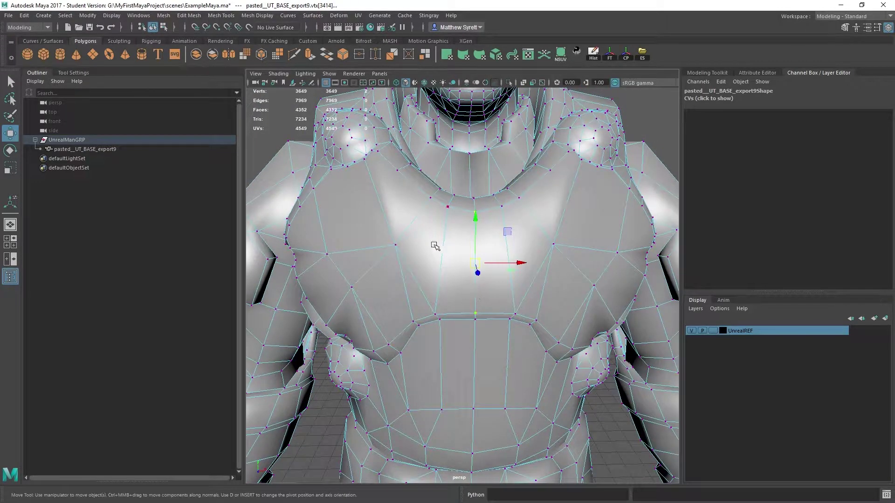
Convert the two selected centre-line vertices to the faces that adjoin them.
{"action": "right_click_drag", "start_coordinate": [472, 233], "coordinate": [425, 238]}
{"action": "right_click", "coordinate": [493, 237]}
{"action": "right_click_drag", "start_coordinate": [493, 240], "coordinate": [454, 238]}
{"action": "right_click", "coordinate": [487, 238], "text": "ctrl"}
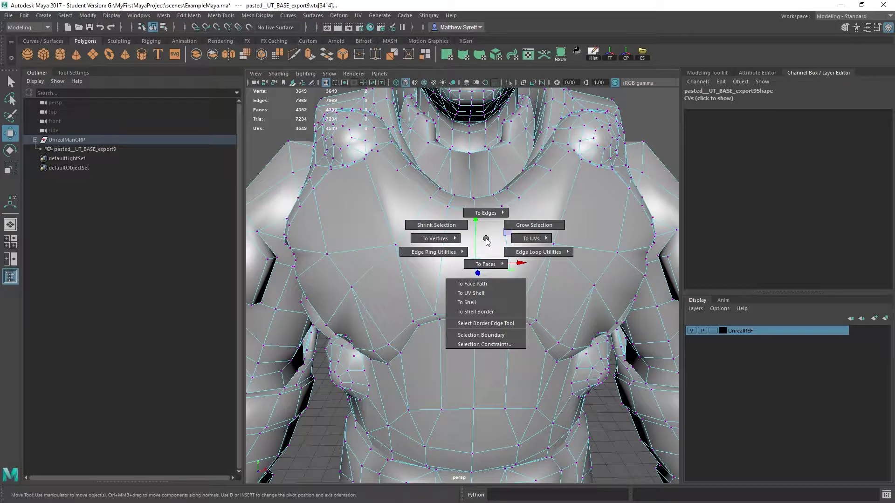
{"action": "right_click_drag", "start_coordinate": [486, 240], "coordinate": [475, 295], "text": "ctrl"}
{"action": "left_click_drag", "start_coordinate": [522, 290], "coordinate": [514, 252], "text": "alt"}
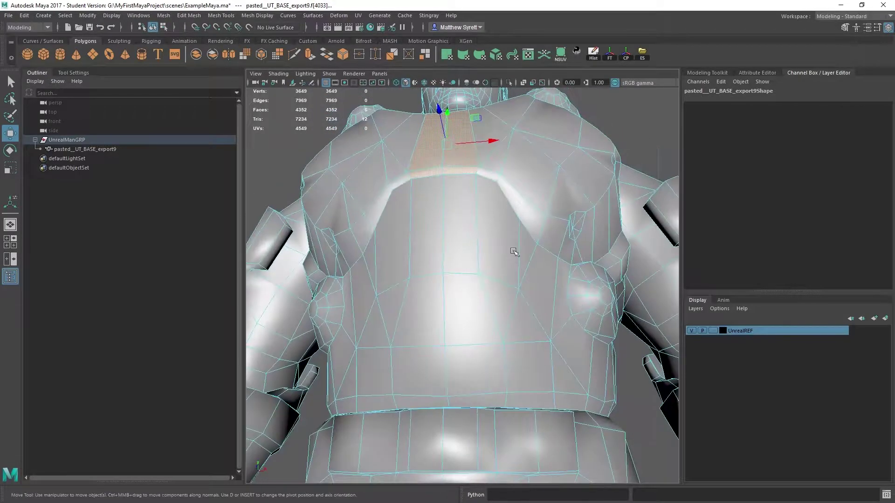
{"action": "middle_click_drag", "start_coordinate": [514, 251], "coordinate": [507, 323], "text": "alt"}
{"action": "left_click_drag", "start_coordinate": [486, 186], "coordinate": [427, 286], "text": "alt"}
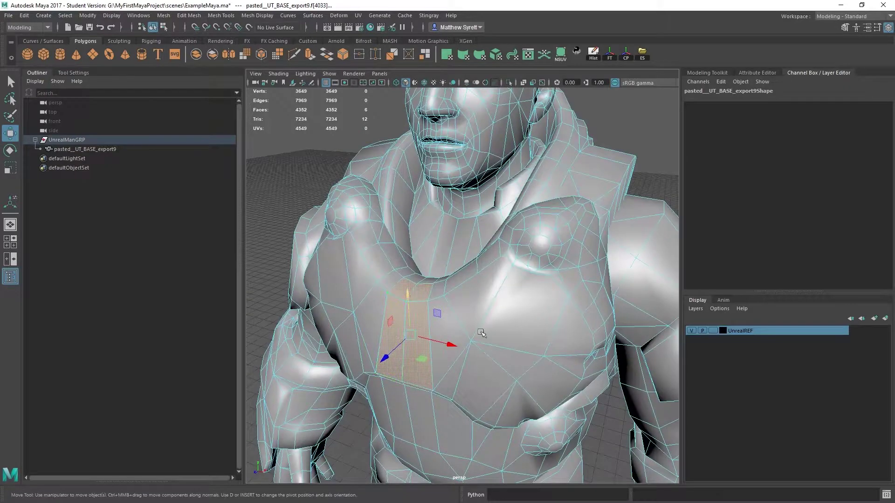
{"action": "middle_click_drag", "start_coordinate": [482, 334], "coordinate": [494, 287], "text": "alt"}
{"action": "left_click_drag", "start_coordinate": [460, 254], "coordinate": [475, 252], "text": "alt"}
{"action": "key", "text": "q"}
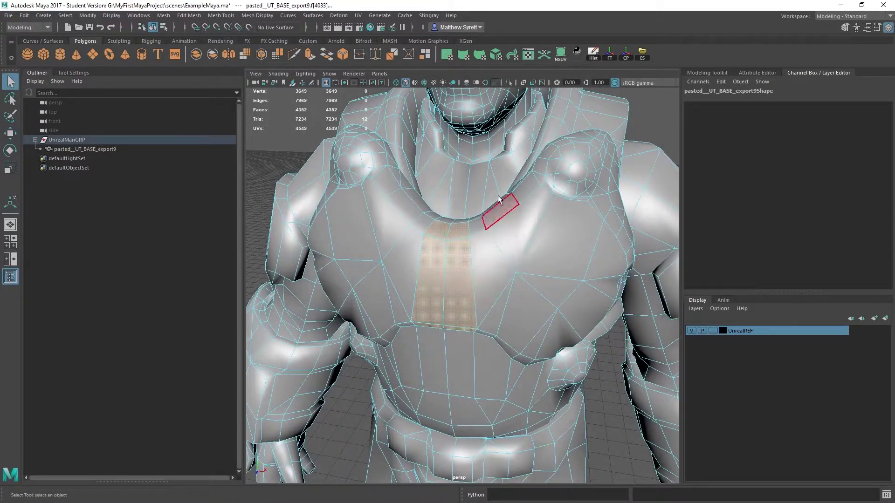
Switch to edge selection and select one edge on the rounded bump at the front of the shoulder.
{"action": "left_click_drag", "start_coordinate": [538, 228], "coordinate": [524, 269], "text": "alt"}
{"action": "scroll", "coordinate": [524, 269], "scroll_direction": "up", "scroll_amount": 3}
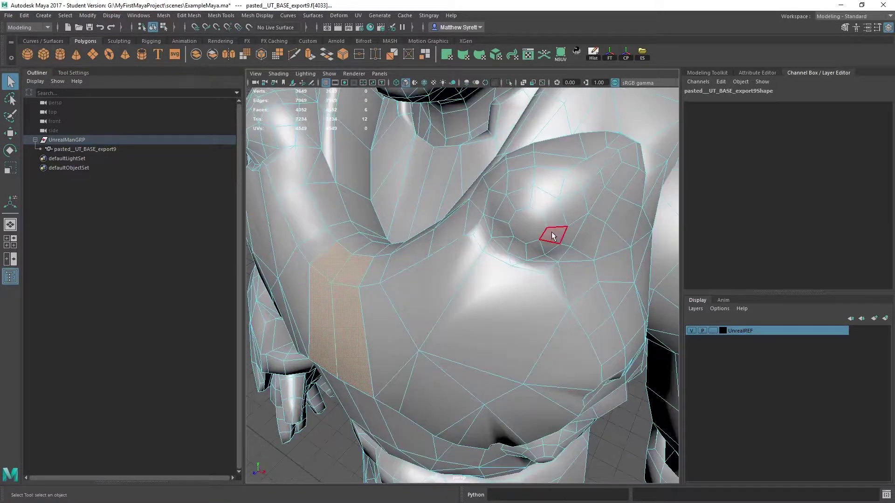
{"action": "right_click_drag", "start_coordinate": [552, 233], "coordinate": [556, 183]}
{"action": "left_click_drag", "start_coordinate": [342, 238], "coordinate": [371, 222], "text": "alt"}
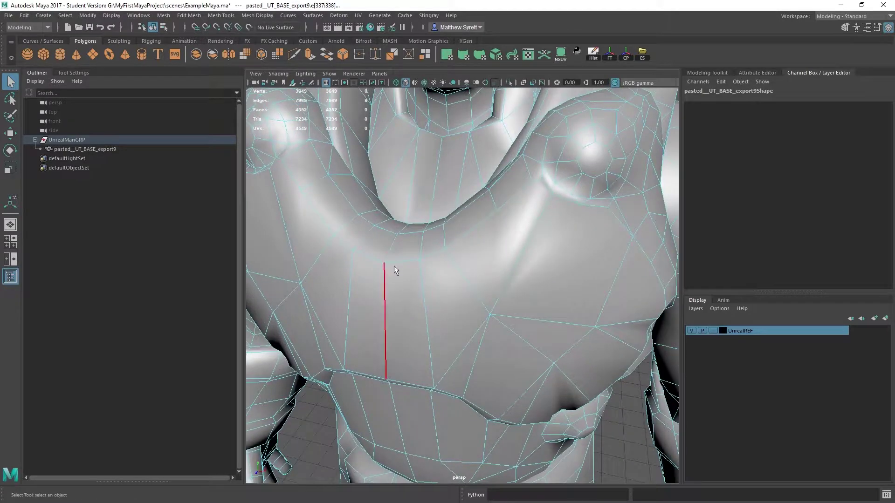
{"action": "left_click_drag", "start_coordinate": [562, 261], "coordinate": [460, 327], "text": "alt"}
{"action": "scroll", "coordinate": [485, 290], "scroll_direction": "down", "scroll_amount": 5}
{"action": "scroll", "coordinate": [506, 287], "scroll_direction": "up", "scroll_amount": 4}
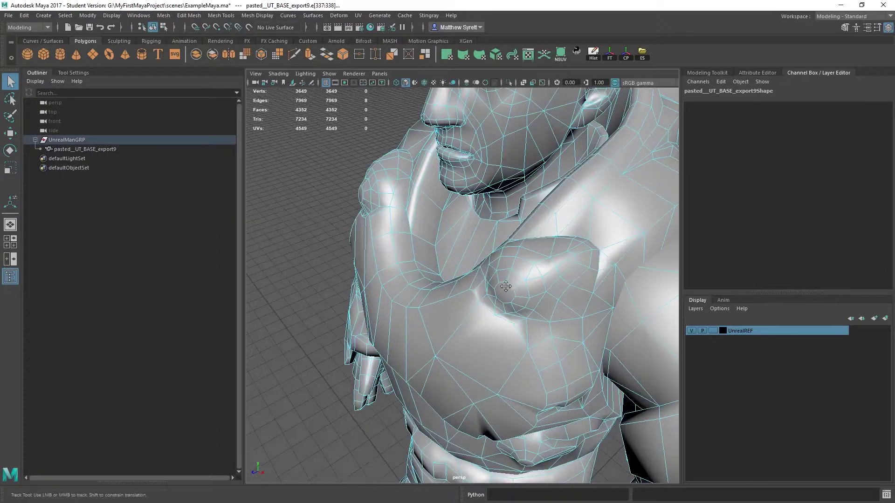
{"action": "middle_click_drag", "start_coordinate": [506, 286], "coordinate": [478, 232], "text": "alt"}
{"action": "left_click_drag", "start_coordinate": [417, 263], "coordinate": [461, 280], "text": "alt"}
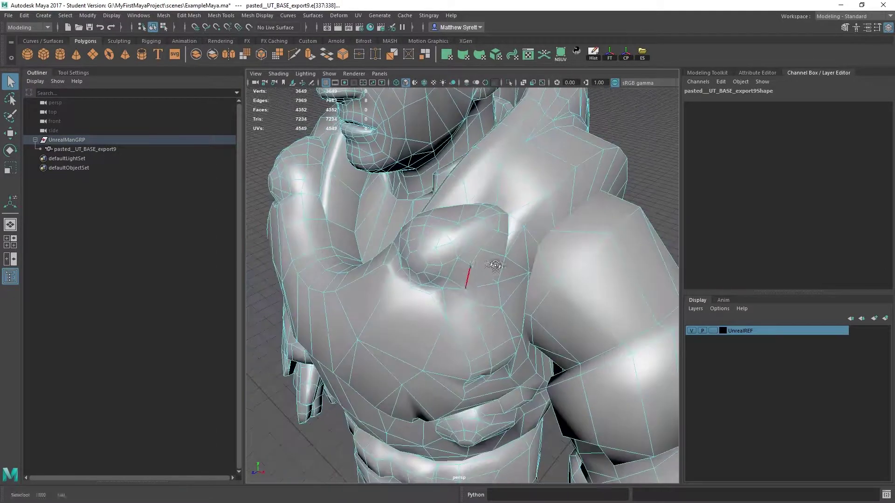
{"action": "scroll", "coordinate": [415, 262], "scroll_direction": "up", "scroll_amount": 4}
{"action": "middle_click_drag", "start_coordinate": [426, 218], "coordinate": [487, 216], "text": "alt"}
{"action": "scroll", "coordinate": [460, 256], "scroll_direction": "up", "scroll_amount": 4}
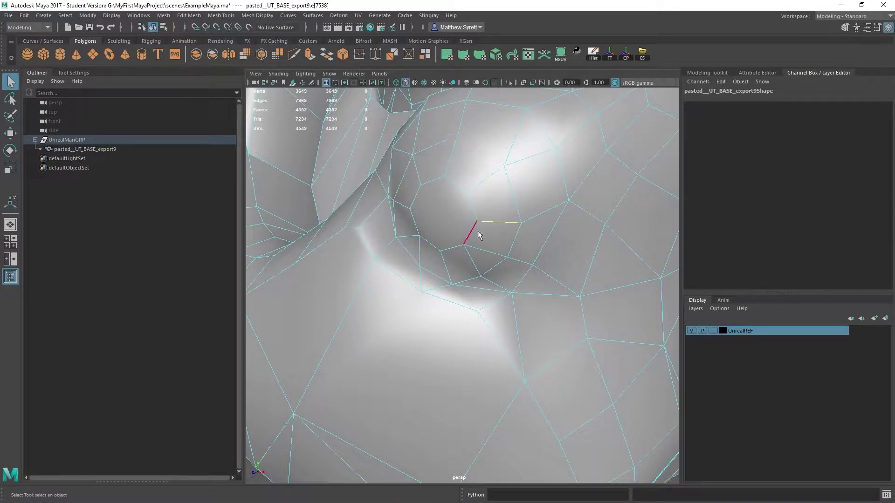
Extend the selected edge to its edge ring around the shoulder bump and convert the ring to faces.
{"action": "right_click_drag", "start_coordinate": [496, 223], "coordinate": [421, 227]}
{"action": "left_click_drag", "start_coordinate": [474, 270], "coordinate": [456, 266], "text": "alt"}
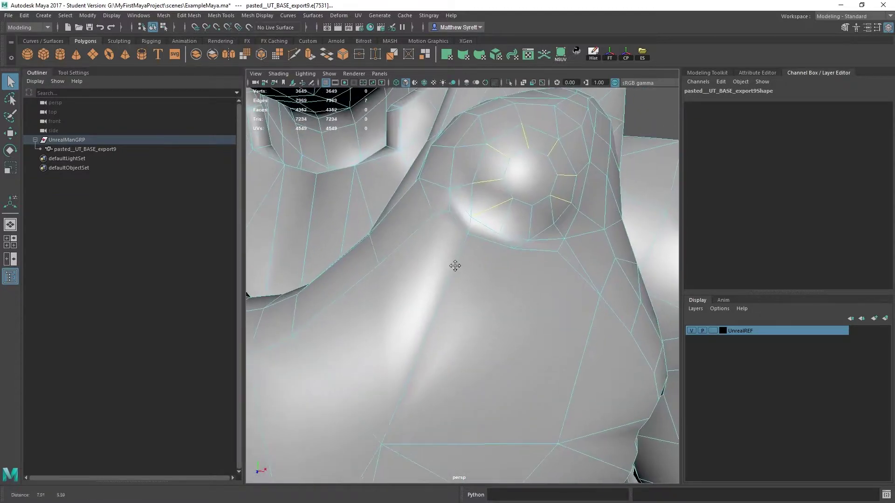
{"action": "middle_click_drag", "start_coordinate": [455, 266], "coordinate": [410, 303], "text": "alt"}
{"action": "right_click_drag", "start_coordinate": [470, 227], "coordinate": [468, 277], "text": "ctrl"}
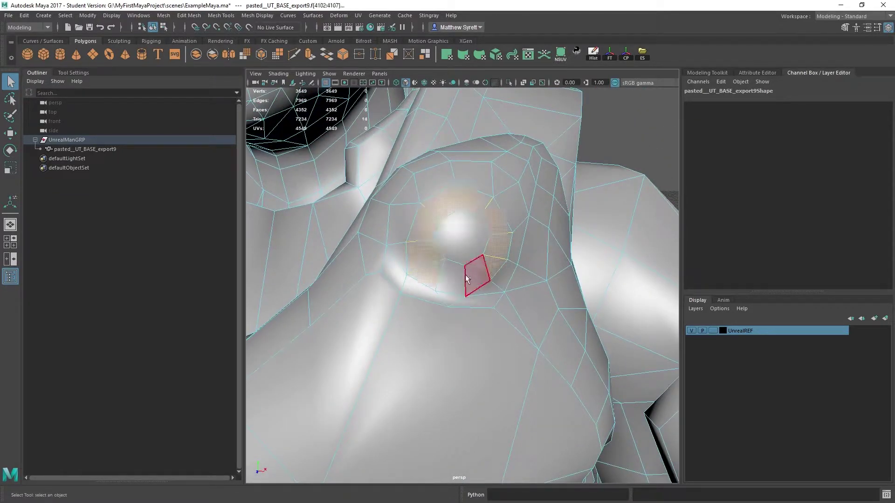
{"action": "left_click_drag", "start_coordinate": [468, 277], "coordinate": [487, 288], "text": "alt"}
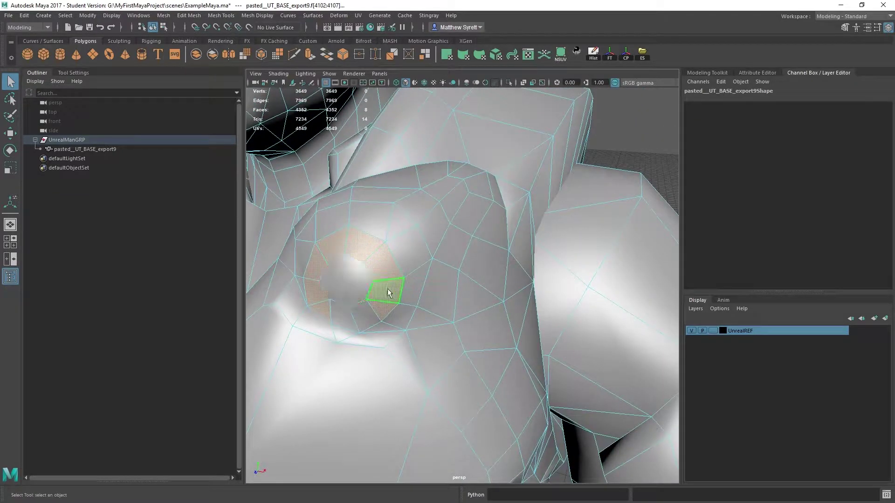
Add the two missing faces on the lower side of the shoulder bump to complete the ring of selected faces.
{"action": "key", "text": "w"}
{"action": "left_click_drag", "start_coordinate": [417, 282], "coordinate": [390, 276], "text": "alt"}
{"action": "middle_click_drag", "start_coordinate": [390, 276], "coordinate": [452, 261], "text": "alt"}
{"action": "left_click_drag", "start_coordinate": [320, 289], "coordinate": [388, 331]}
{"action": "middle_click_drag", "start_coordinate": [407, 293], "coordinate": [414, 320], "text": "alt"}
{"action": "left_click", "coordinate": [479, 227], "text": "shift"}
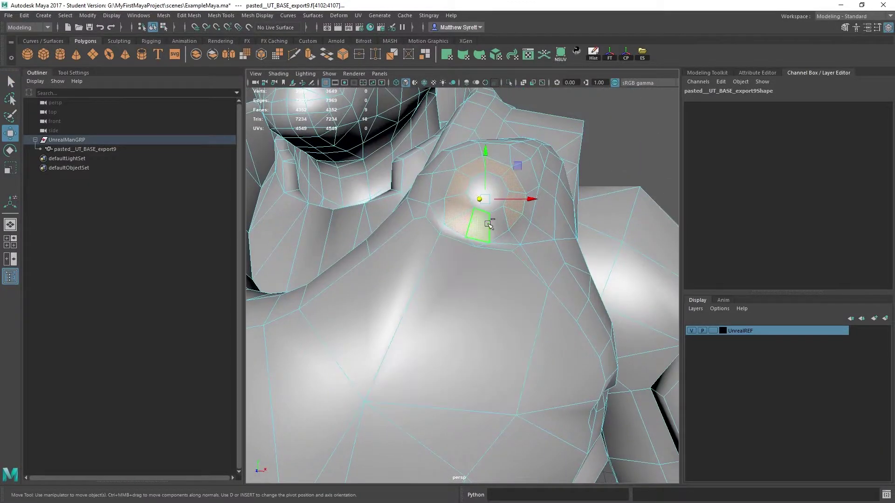
{"action": "left_click", "coordinate": [494, 223], "text": "shift"}
{"action": "left_click_drag", "start_coordinate": [554, 225], "coordinate": [389, 307], "text": "alt"}
{"action": "left_click_drag", "start_coordinate": [273, 319], "coordinate": [240, 329]}
{"action": "scroll", "coordinate": [429, 293], "scroll_direction": "down", "scroll_amount": 6}
{"action": "left_click_drag", "start_coordinate": [429, 294], "coordinate": [459, 305], "text": "alt"}
{"action": "scroll", "coordinate": [456, 274], "scroll_direction": "up", "scroll_amount": 5}
{"action": "key", "text": "q"}
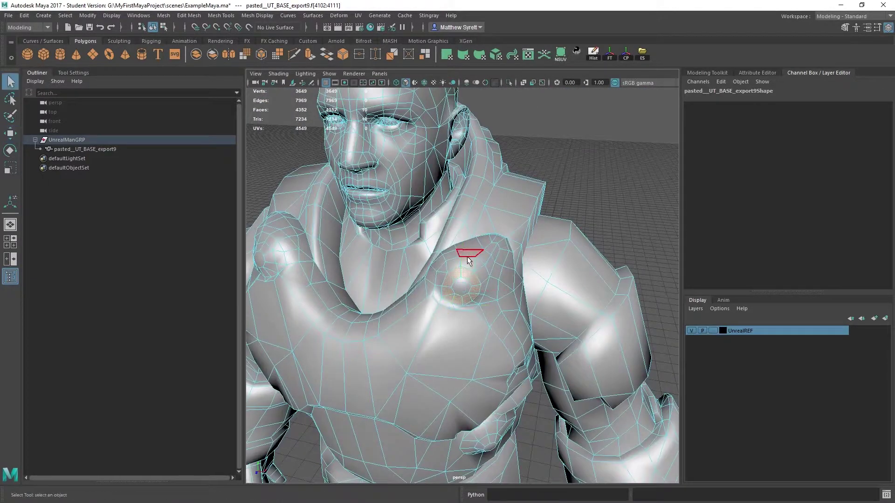
Switch to edge selection and select the whole edge loop running down the centre of the chest.
{"action": "right_click_drag", "start_coordinate": [470, 237], "coordinate": [519, 200]}
{"action": "scroll", "coordinate": [491, 248], "scroll_direction": "down", "scroll_amount": 5}
{"action": "left_click_drag", "start_coordinate": [491, 248], "coordinate": [525, 205], "text": "alt"}
{"action": "left_click_drag", "start_coordinate": [449, 305], "coordinate": [460, 250], "text": "alt"}
{"action": "right_click_drag", "start_coordinate": [439, 254], "coordinate": [423, 225]}
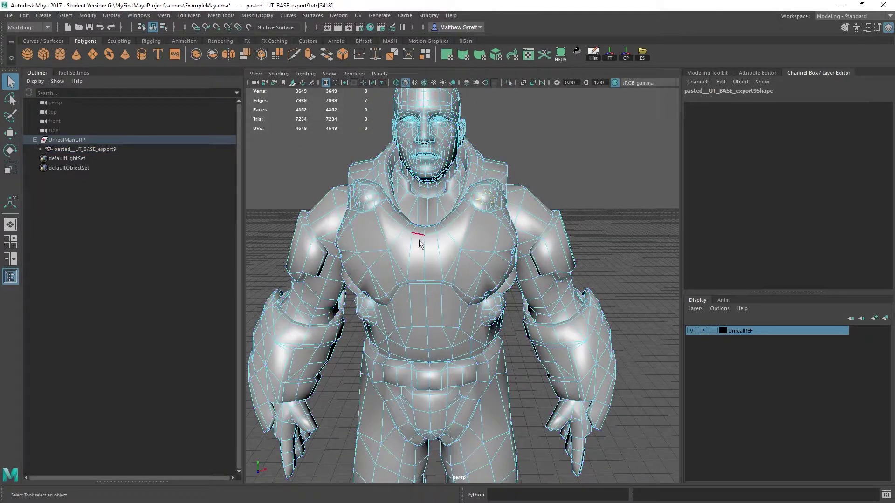
{"action": "double_click", "coordinate": [425, 254]}
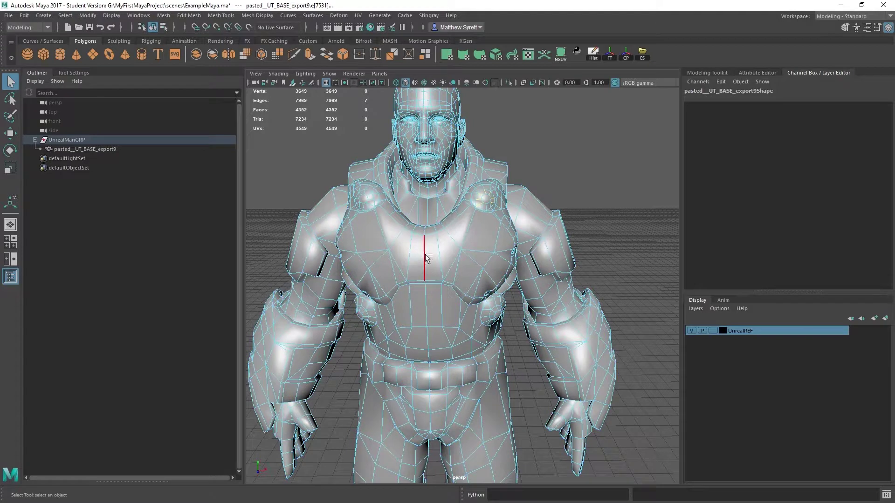
{"action": "right_click", "coordinate": [448, 248], "text": "ctrl"}
{"action": "right_click_drag", "start_coordinate": [448, 247], "coordinate": [521, 268], "text": "ctrl"}
{"action": "mouse_move", "coordinate": [455, 262]}
{"action": "left_mouse_down", "text": "alt"}
{"action": "mouse_move", "coordinate": [440, 273]}
{"action": "mouse_move", "coordinate": [399, 231]}
{"action": "mouse_move", "coordinate": [433, 282]}
{"action": "mouse_move", "coordinate": [455, 261]}
{"action": "left_mouse_up", "text": "alt"}
{"action": "middle_click_drag", "start_coordinate": [461, 263], "coordinate": [425, 253], "text": "alt"}
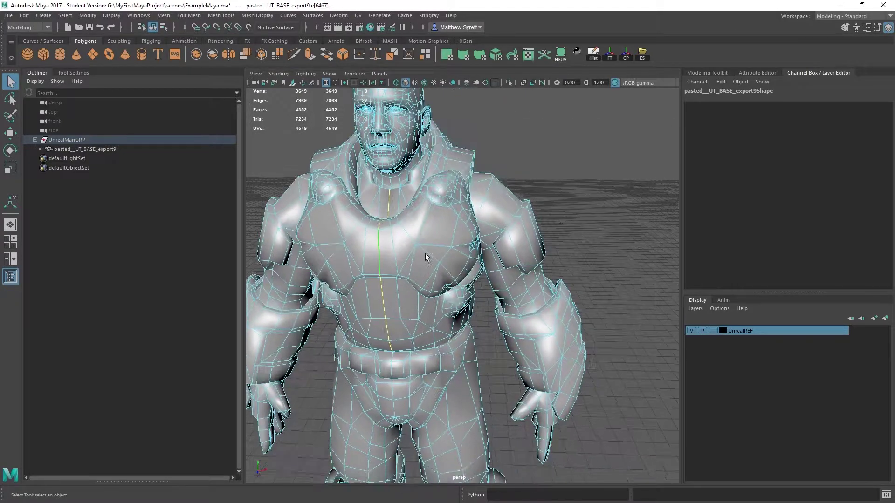
Add the vertical chest edges on both sides of the centre line to the edge selection.
{"action": "left_click", "coordinate": [395, 246], "text": "shift"}
{"action": "left_click", "coordinate": [366, 254], "text": "shift"}
{"action": "left_click_drag", "start_coordinate": [396, 233], "coordinate": [443, 249], "text": "alt"}
{"action": "left_click_drag", "start_coordinate": [412, 279], "coordinate": [364, 275], "text": "alt"}
Switch to vertex selection, select two neighbouring vertices below the neckline and remove them from the selection again.
{"action": "right_click_drag", "start_coordinate": [411, 237], "coordinate": [369, 236]}
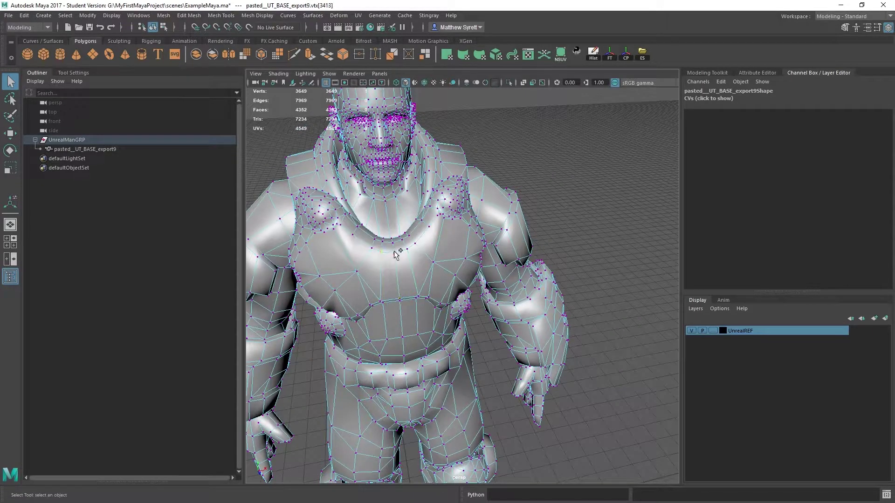
{"action": "left_click", "coordinate": [408, 250], "text": "shift"}
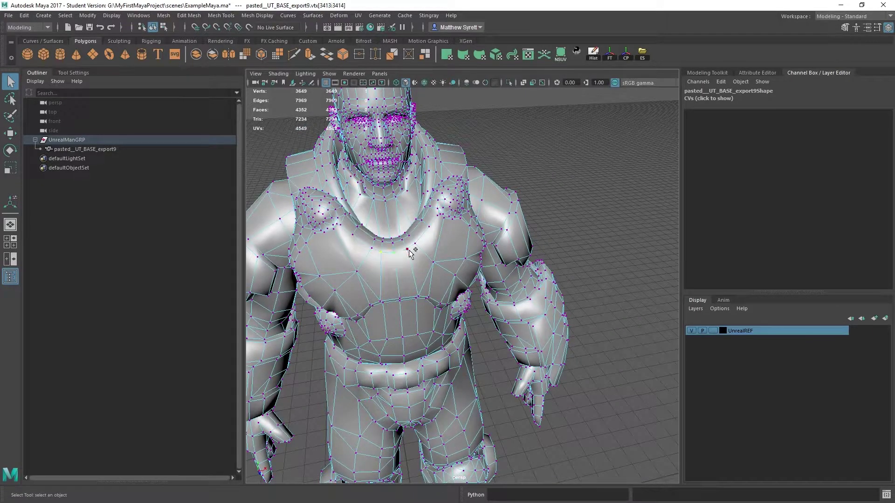
{"action": "left_click", "coordinate": [383, 258], "text": "ctrl"}
{"action": "left_click", "coordinate": [397, 252], "text": "ctrl"}
{"action": "scroll", "coordinate": [419, 255], "scroll_direction": "down", "scroll_amount": 5}
{"action": "left_click_drag", "start_coordinate": [434, 260], "coordinate": [437, 238], "text": "alt"}
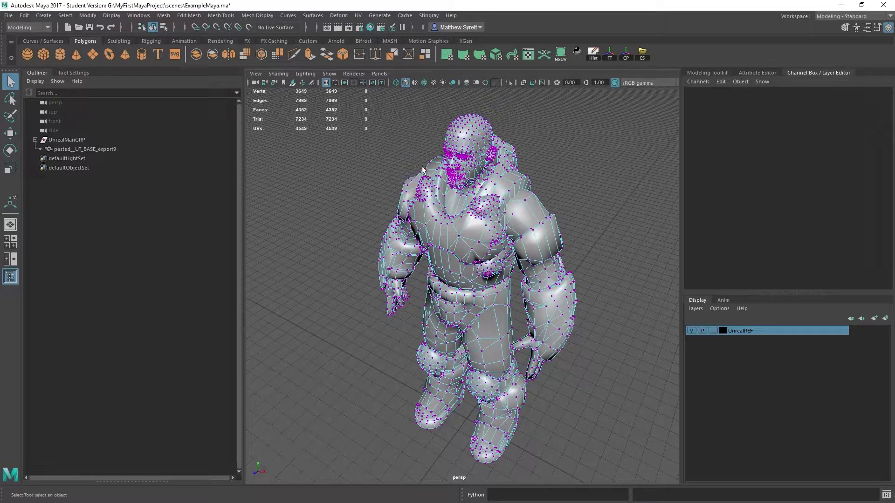